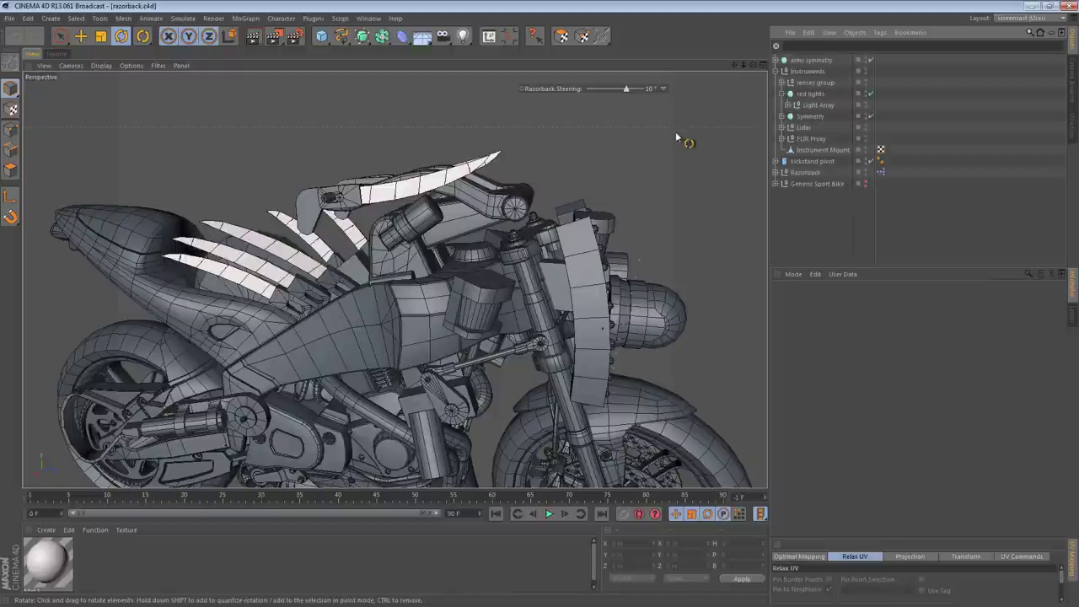
- Expand the full hierarchy of the arms symmetry object and turn its symmetry off
left_click_drag(415, 184, 473, 287, "alt")
left_click_drag(400, 175, 311, 164, "alt")
right_click_drag(407, 244, 492, 252, "alt")
middle_click_drag(521, 264, 496, 250, "alt")
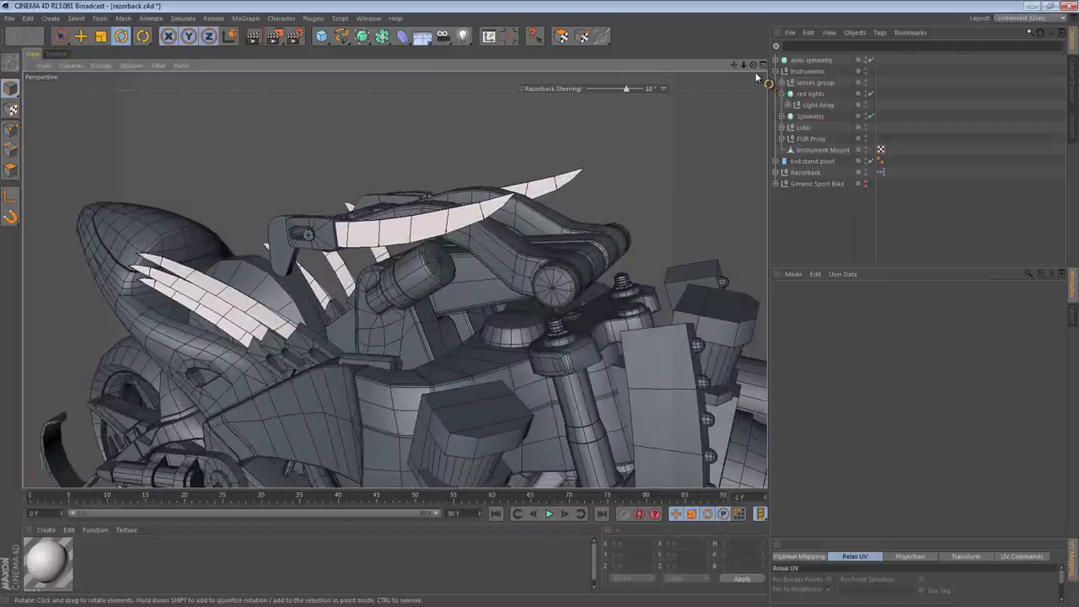
left_click(807, 60)
left_click(775, 60)
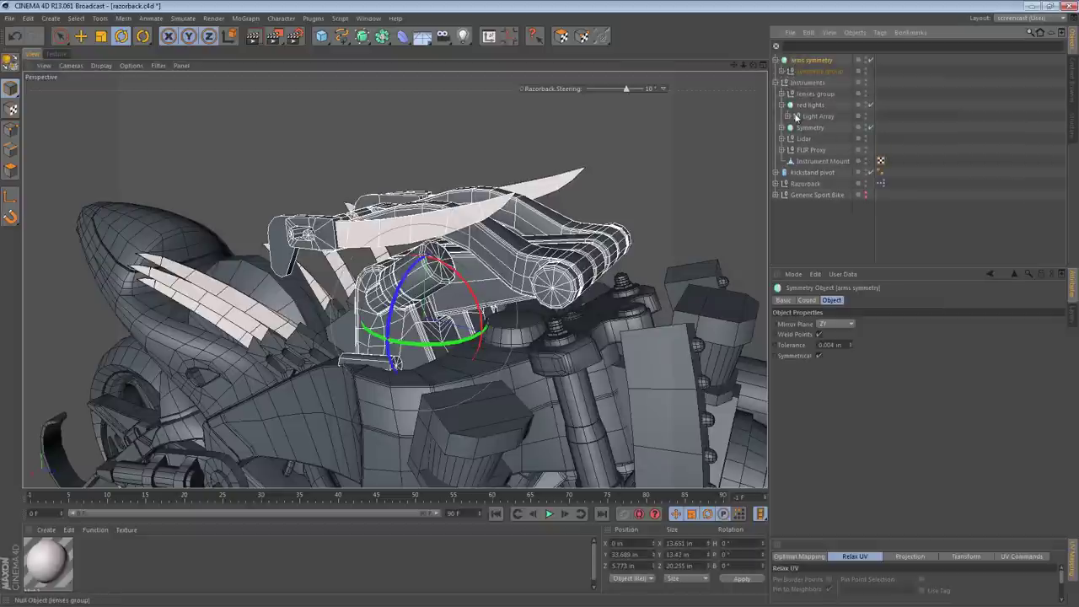
left_click(782, 71, "ctrl")
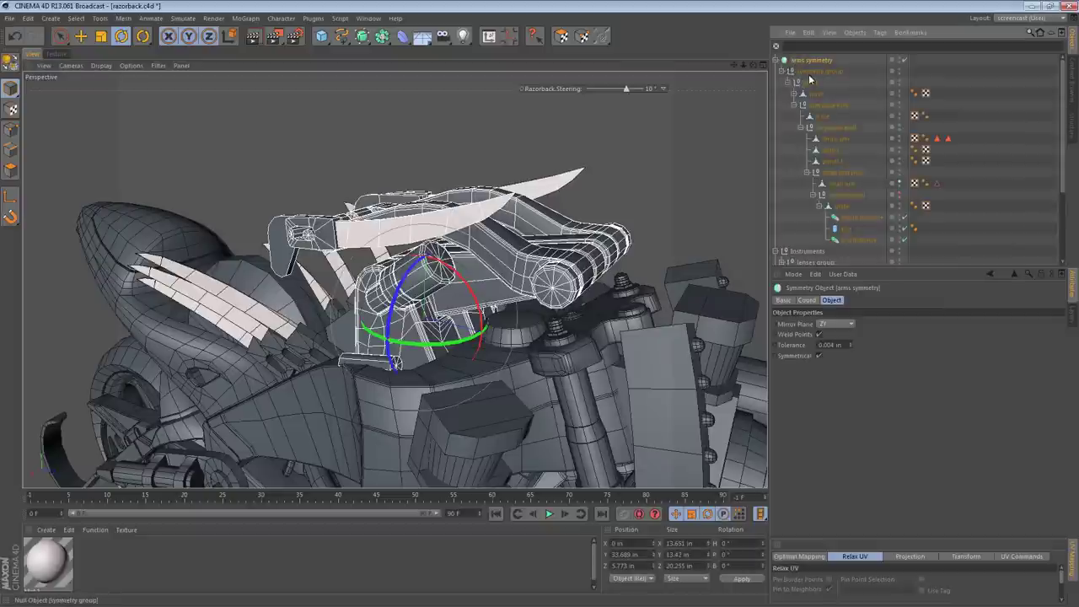
left_click(904, 61)
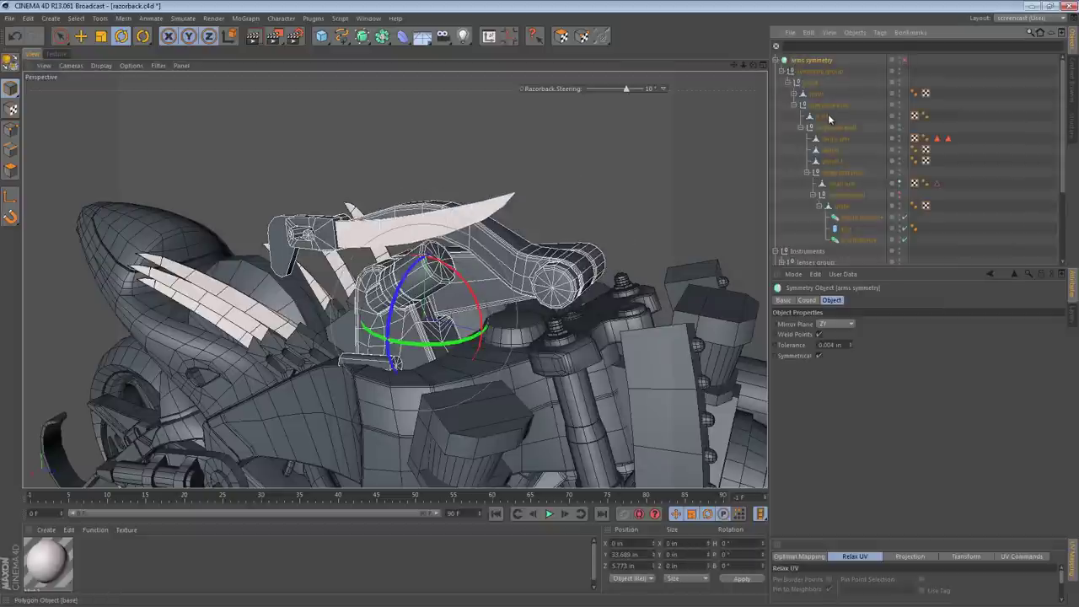
- Select the small arm, large arm and arm base nulls in turn to examine how the arm's joints are linked
left_click(840, 195)
left_click(840, 173)
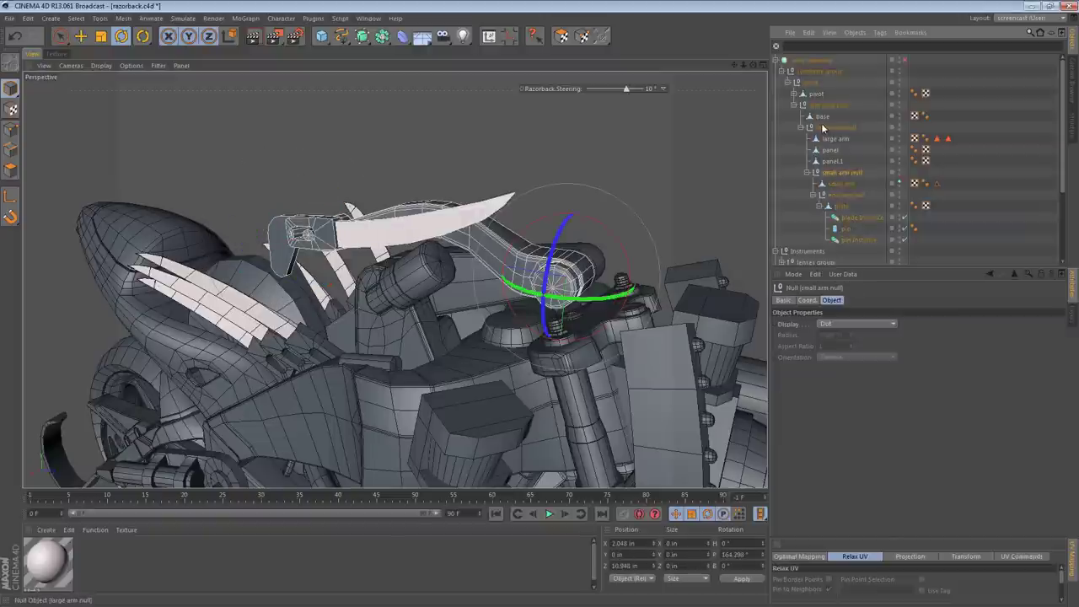
left_click(823, 129)
scroll(503, 257, "down", 4)
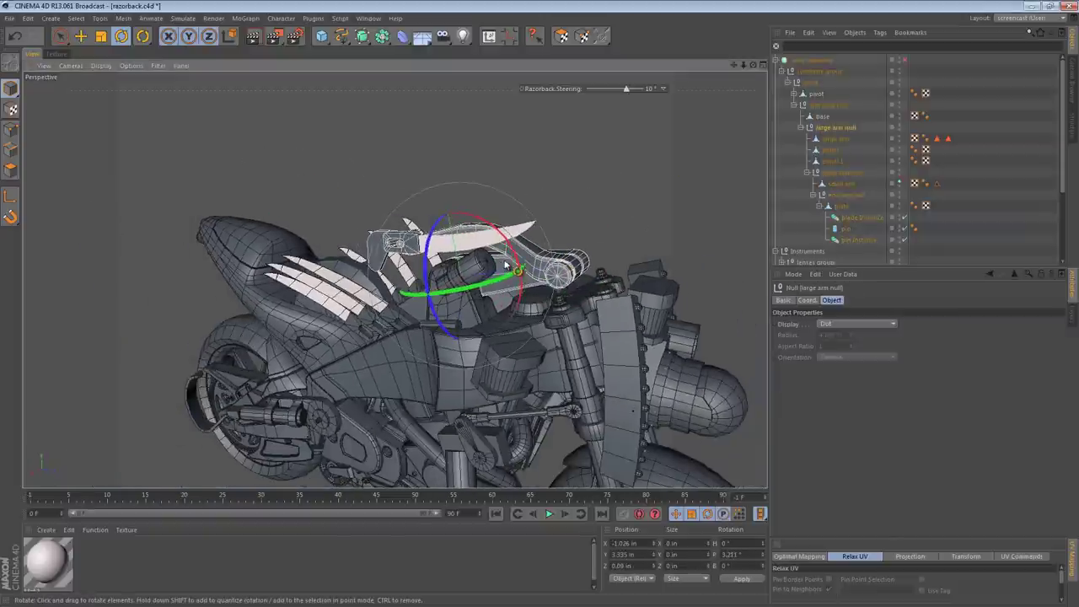
left_click_drag(503, 259, 453, 197, "alt")
scroll(452, 199, "up", 5)
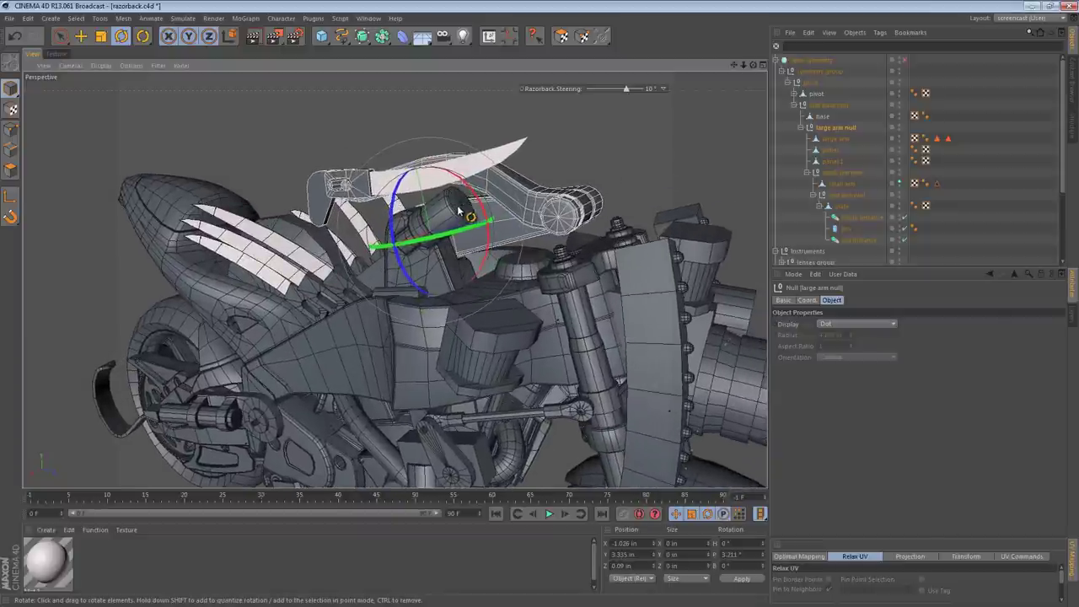
left_click(828, 106)
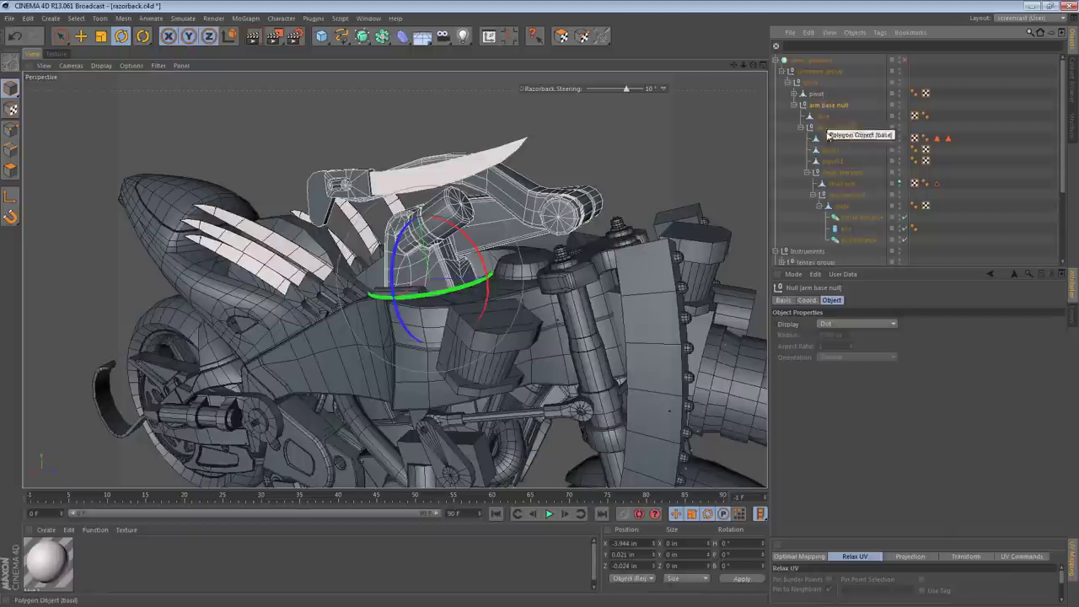
- Rotate the pivot null to a bank of about 89.5° to swing the whole arm out sideways from the bike
left_click(809, 84)
left_click_drag(575, 198, 418, 251, "alt")
middle_click_drag(583, 211, 588, 164, "alt")
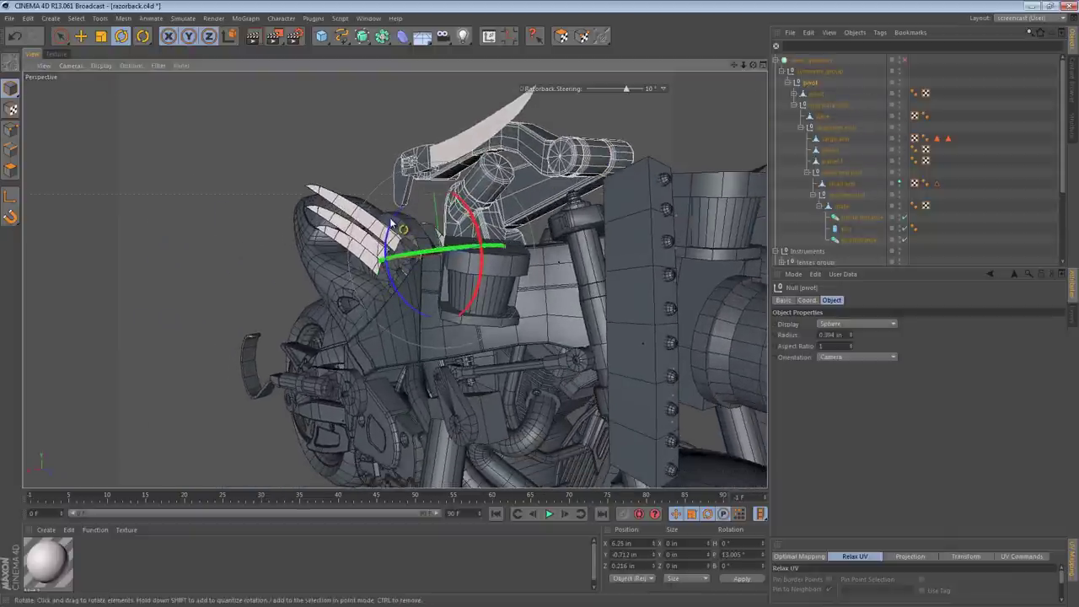
left_click_drag(394, 221, 746, 397)
- Unfold the arm by rotating the large arm null to about 32° pitch and the small arm null to about 110° pitch
left_click(830, 127)
left_click_drag(570, 224, 795, 154, "alt")
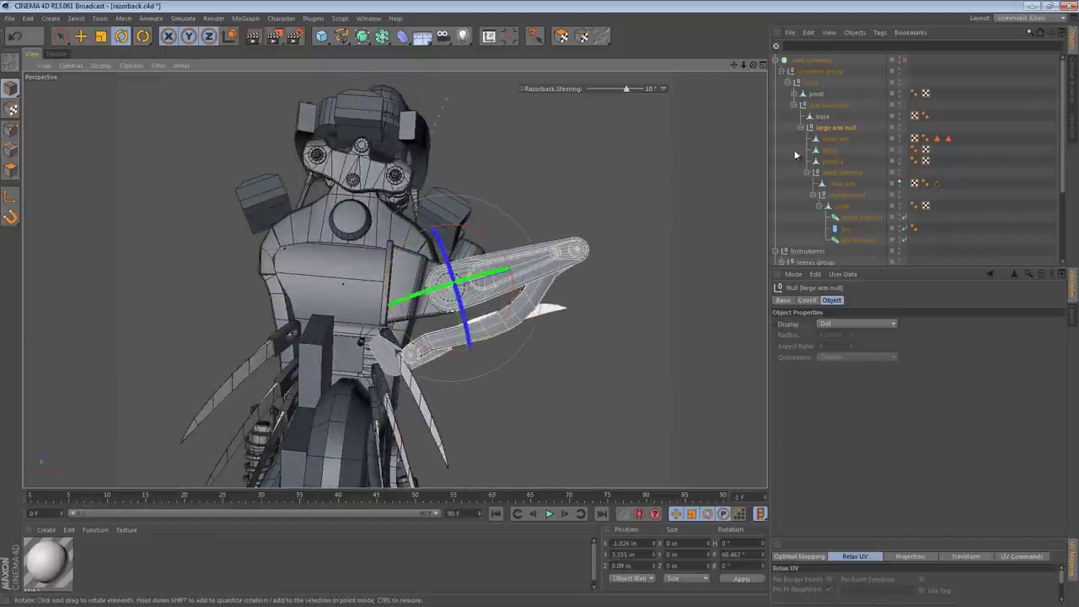
left_click(833, 172)
left_click_drag(599, 204, 510, 257)
left_click(822, 105)
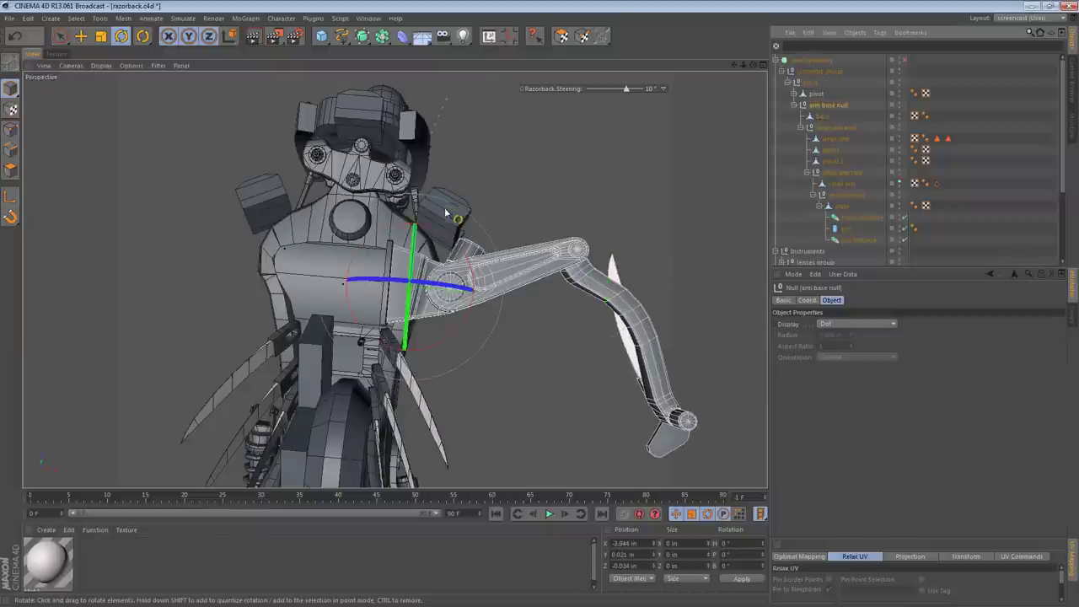
left_click(835, 128)
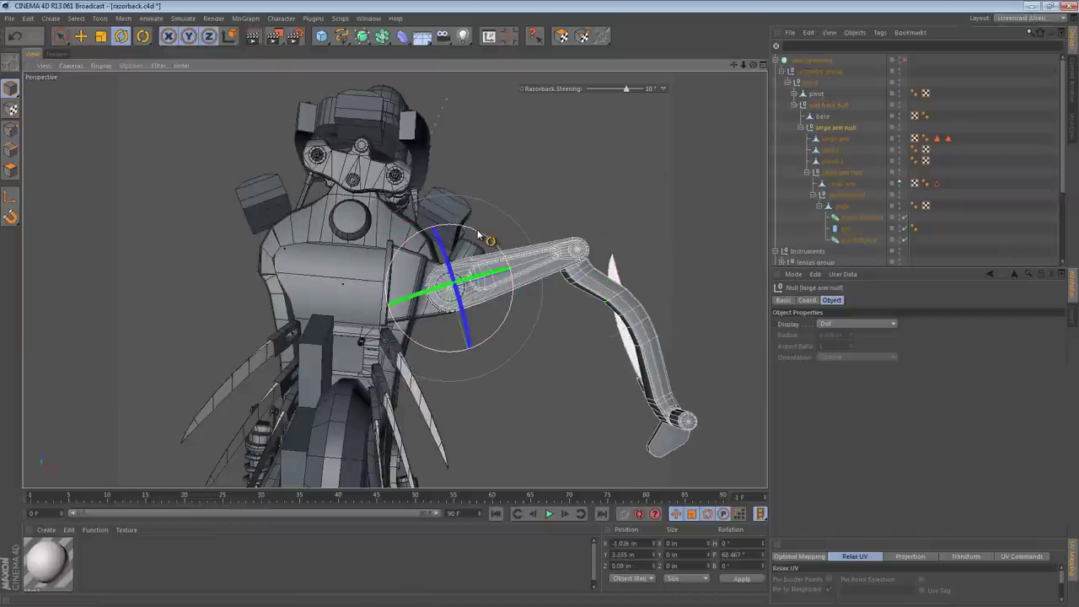
left_click_drag(474, 241, 718, 132)
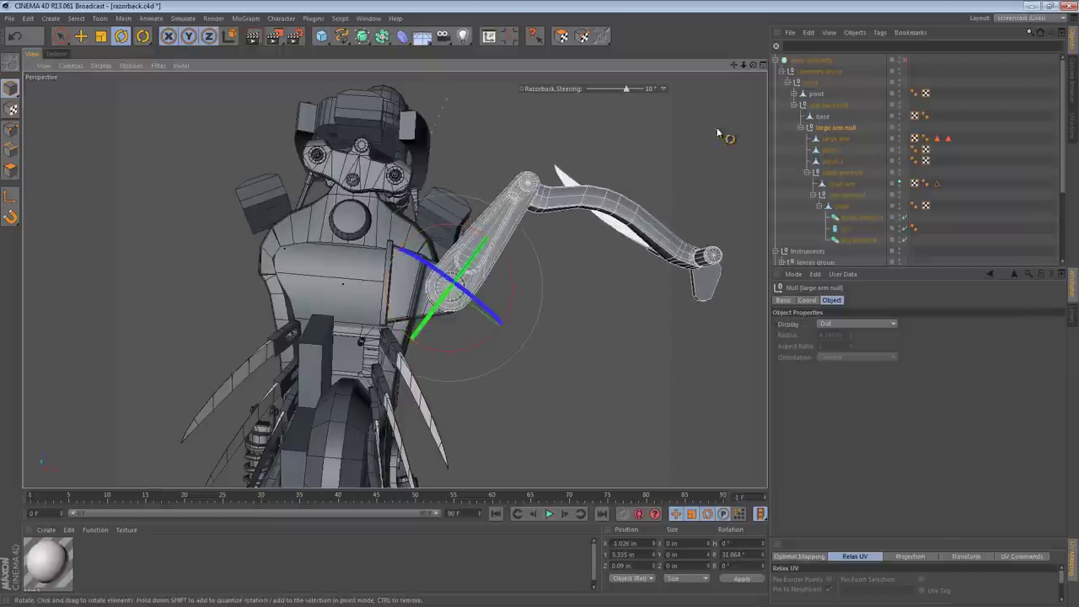
left_click(830, 171)
left_click_drag(570, 170, 724, 185)
- Rotate the end arm null to about 134° pitch so the blade points outward from the bike
left_click(848, 195)
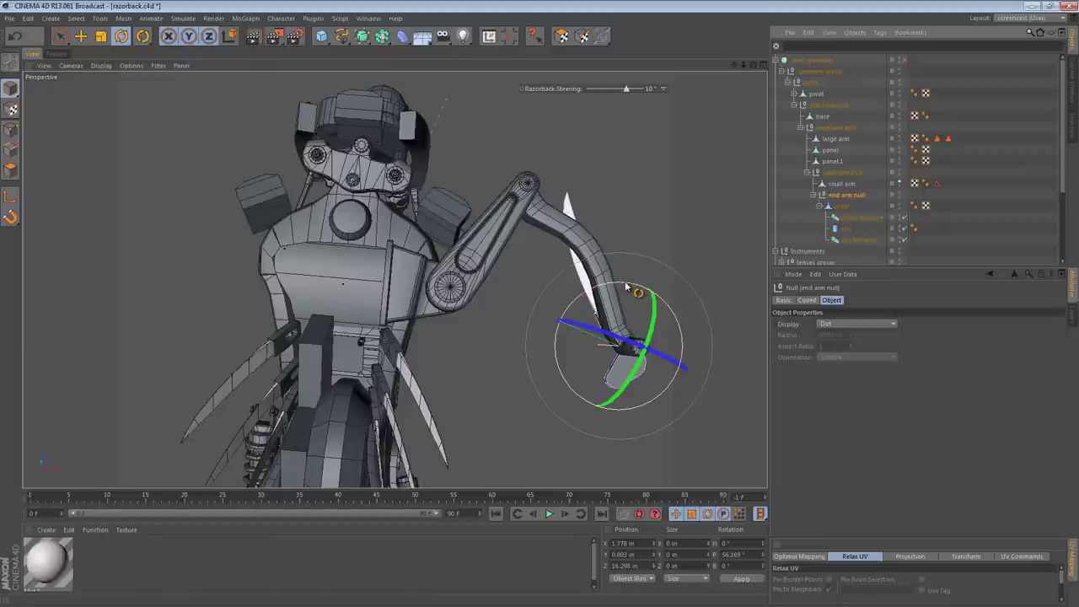
left_click_drag(632, 288, 693, 338)
right_click_drag(686, 327, 598, 322, "alt")
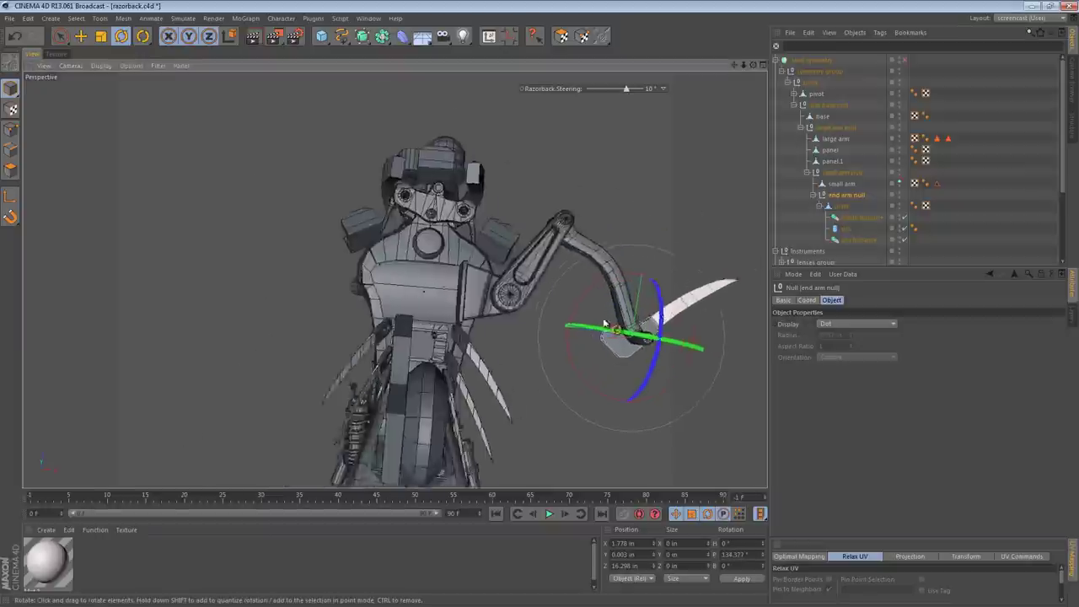
left_click_drag(597, 322, 447, 257, "alt")
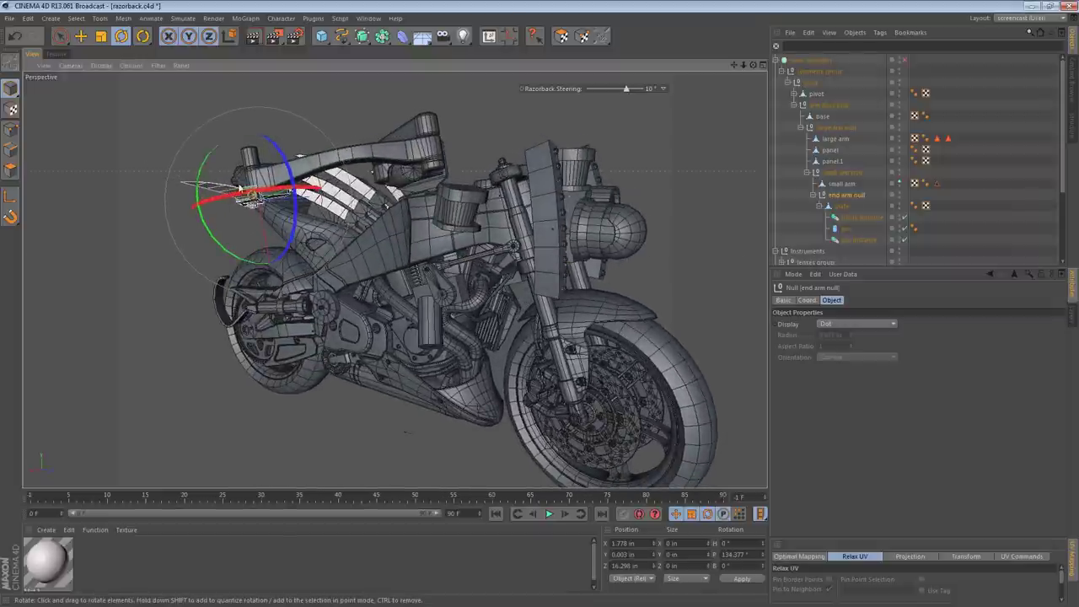
left_click_drag(384, 202, 649, 162, "alt")
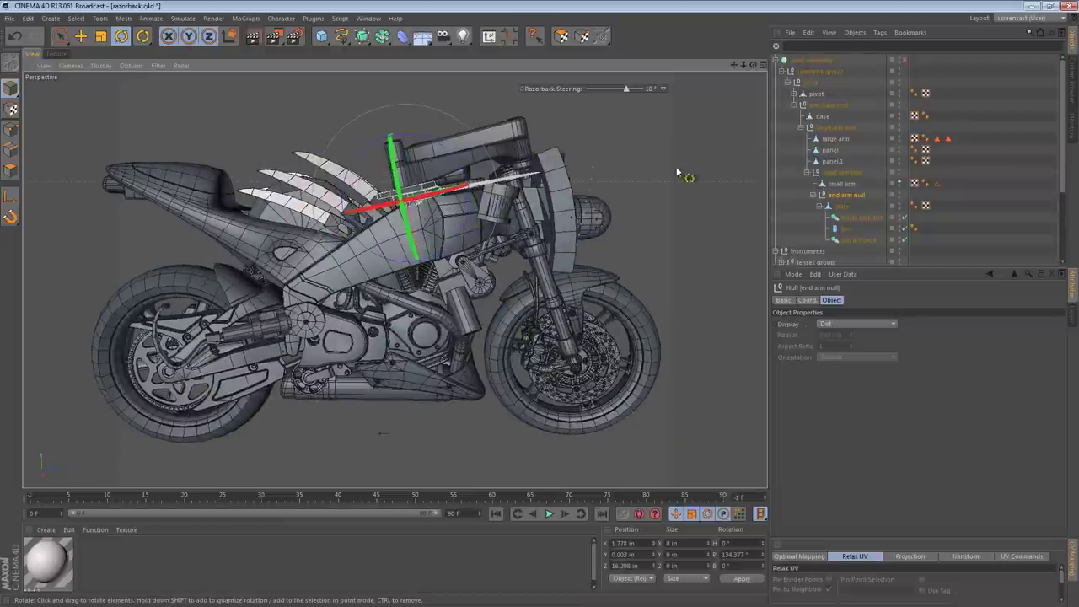
- Try rotating the arm base null at the pivot, and undo the rotation
left_click_drag(287, 124, 419, 192, "alt")
right_click_drag(419, 192, 448, 189, "alt")
middle_click_drag(448, 189, 497, 206, "alt")
left_click(810, 82)
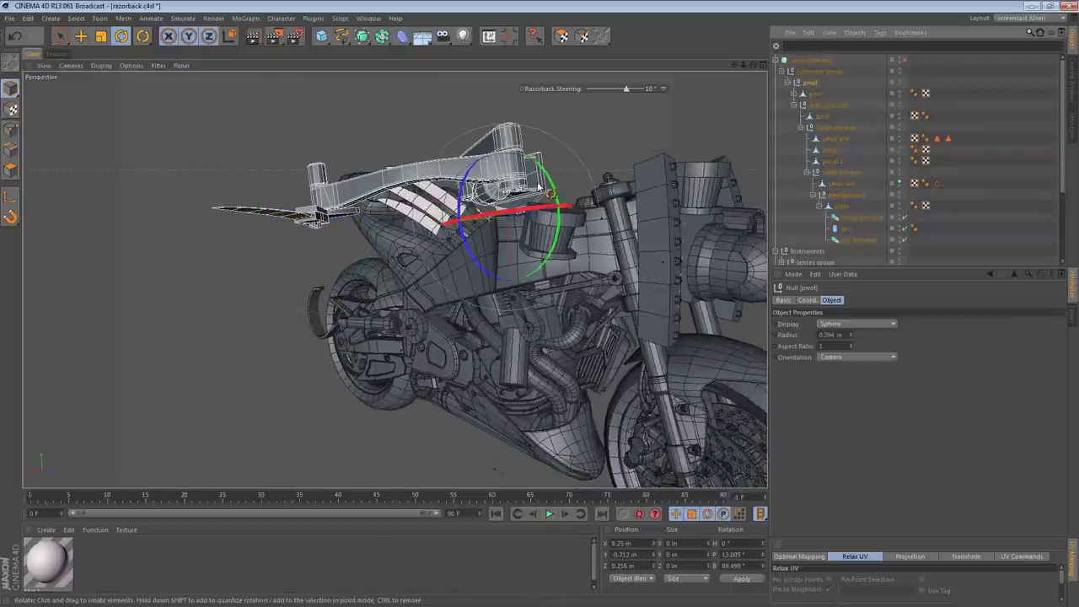
left_click(813, 94)
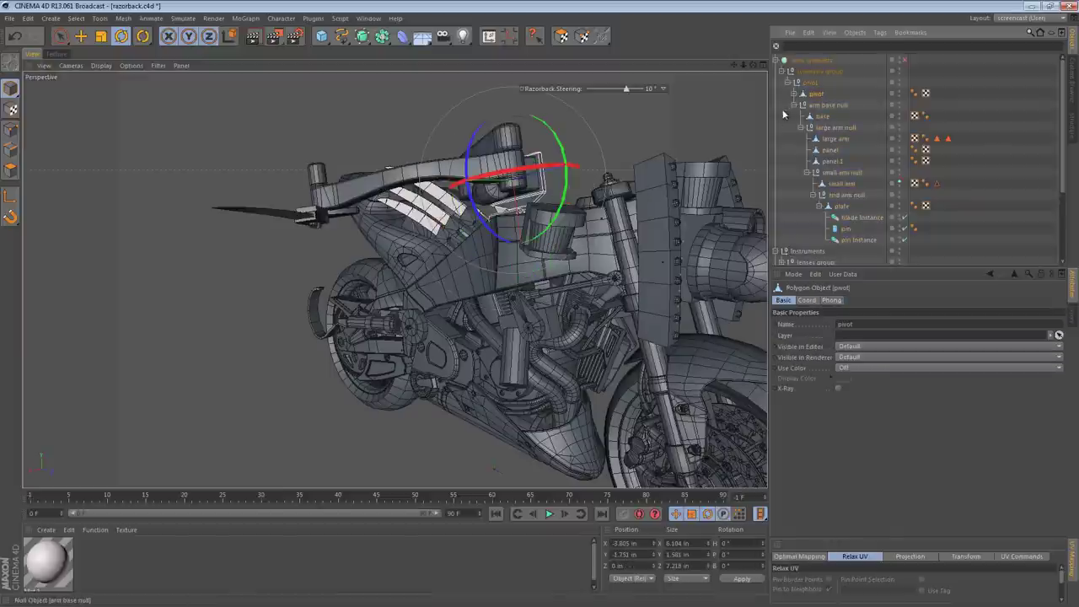
left_click(828, 106)
left_click_drag(539, 133, 530, 242)
key("ctrl+z")
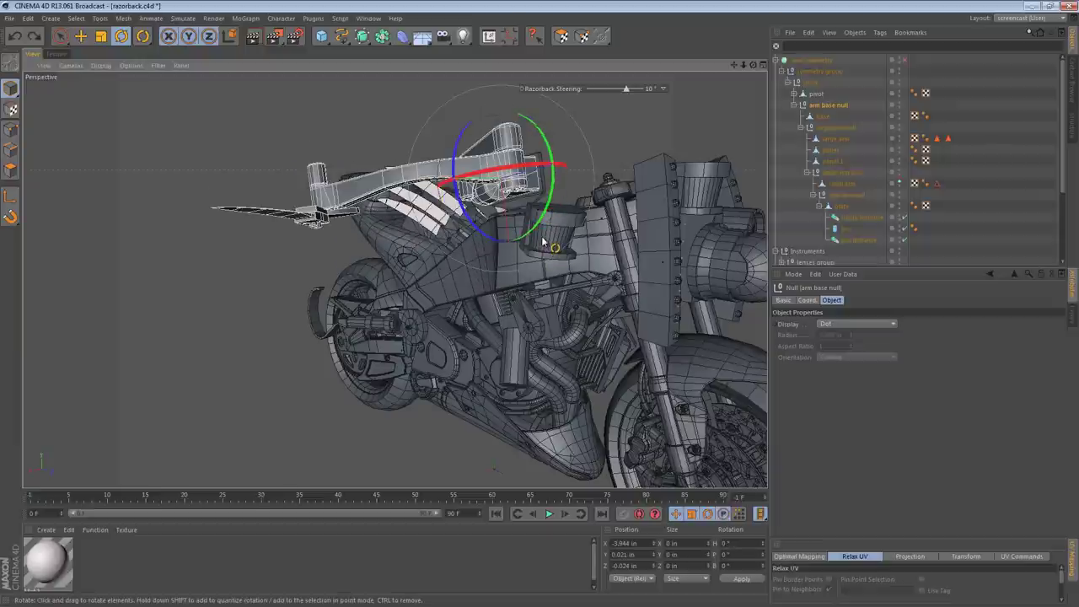
- Examine the blade-end joint by selecting the small arm null, the end arm null and the small arm
left_click_drag(379, 229, 699, 199, "alt")
left_click_drag(372, 205, 482, 258, "alt")
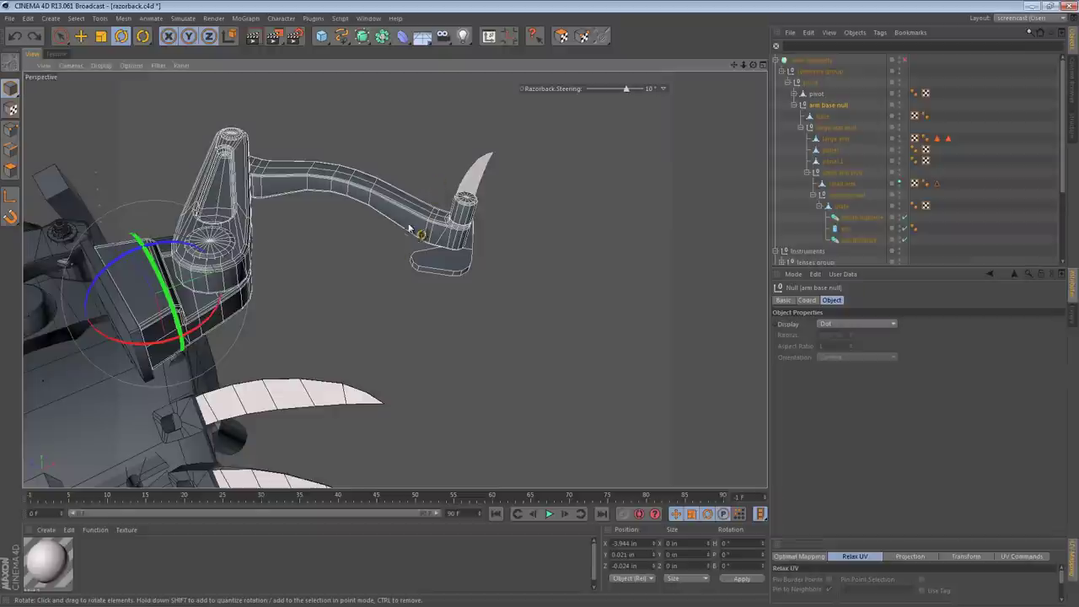
left_click(827, 174)
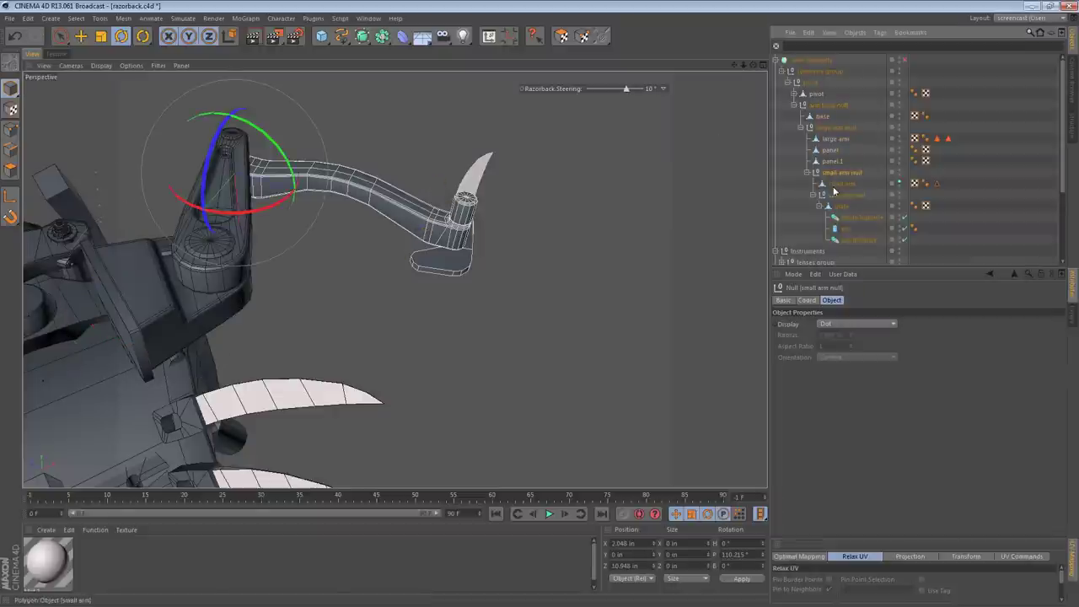
left_click(845, 195)
left_click_drag(750, 214, 354, 148, "alt")
left_click(841, 183, "ctrl")
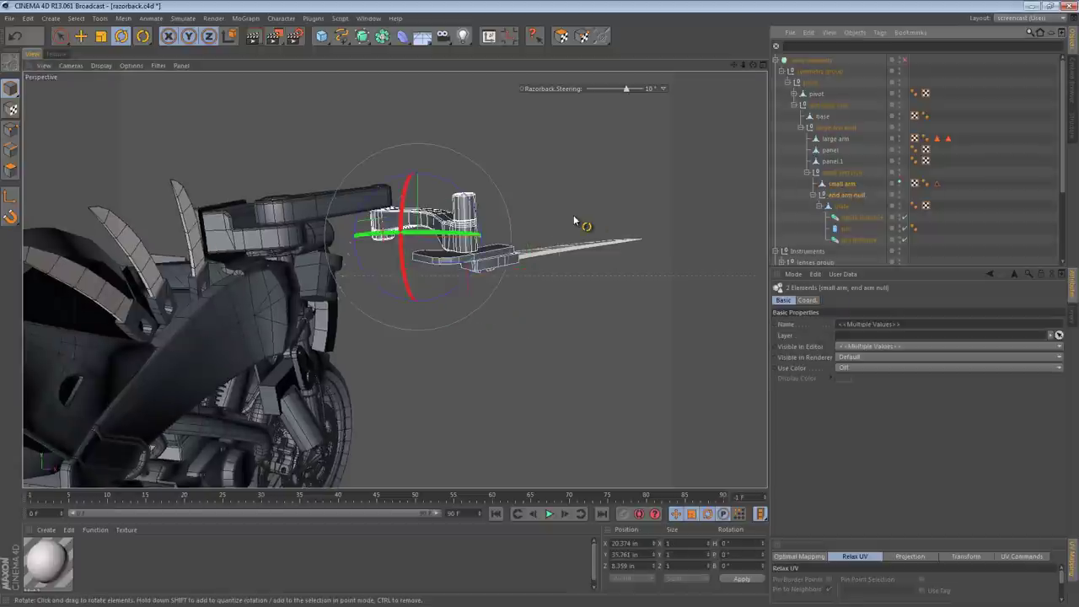
left_click(845, 196, "ctrl")
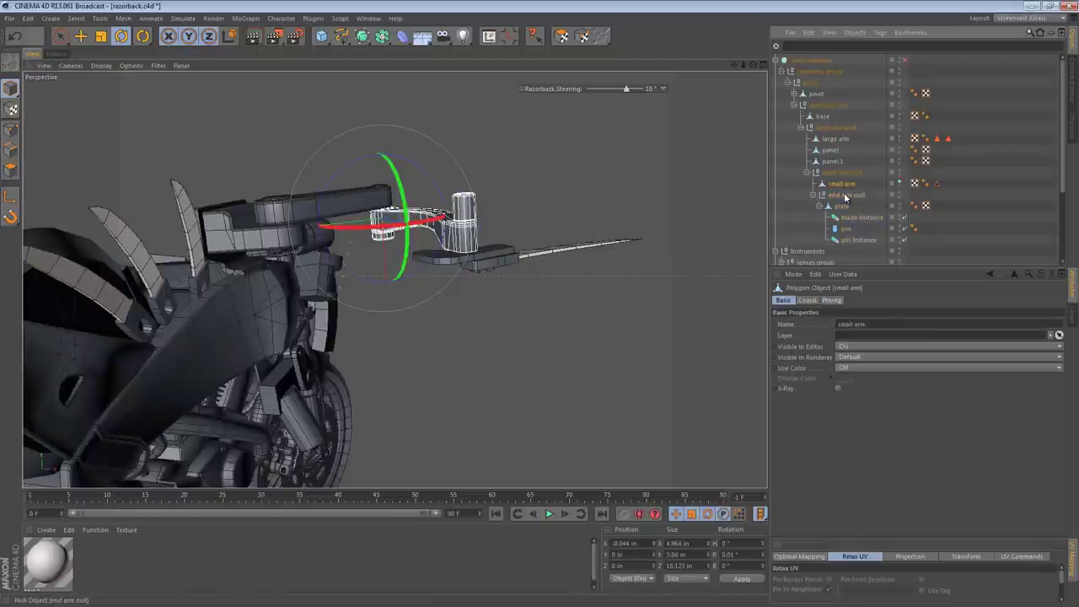
- Try tilting the end arm null and its blade around several axes, and undo the rotation
left_click(844, 194)
left_click_drag(485, 215, 378, 180, "alt")
middle_click_drag(511, 223, 422, 215, "alt")
left_click_drag(422, 215, 613, 322)
left_click_drag(412, 220, 151, 228, "alt")
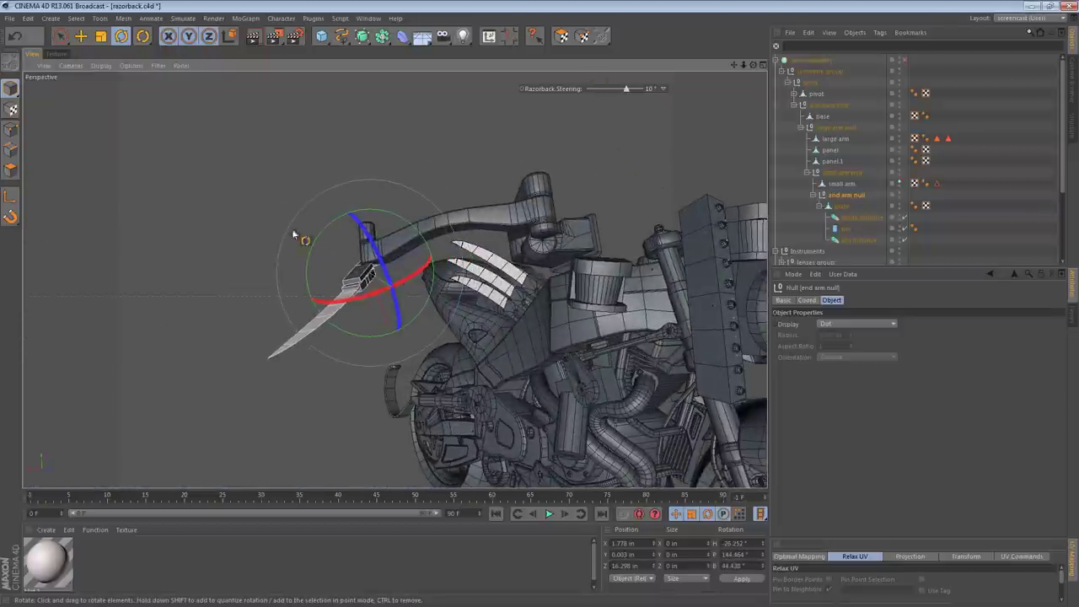
key("ctrl+z")
- Add a Disc primitive and transfer it to the plate at the end of the arm
left_click_drag(440, 241, 540, 330, "alt")
left_click_drag(388, 240, 382, 289, "alt")
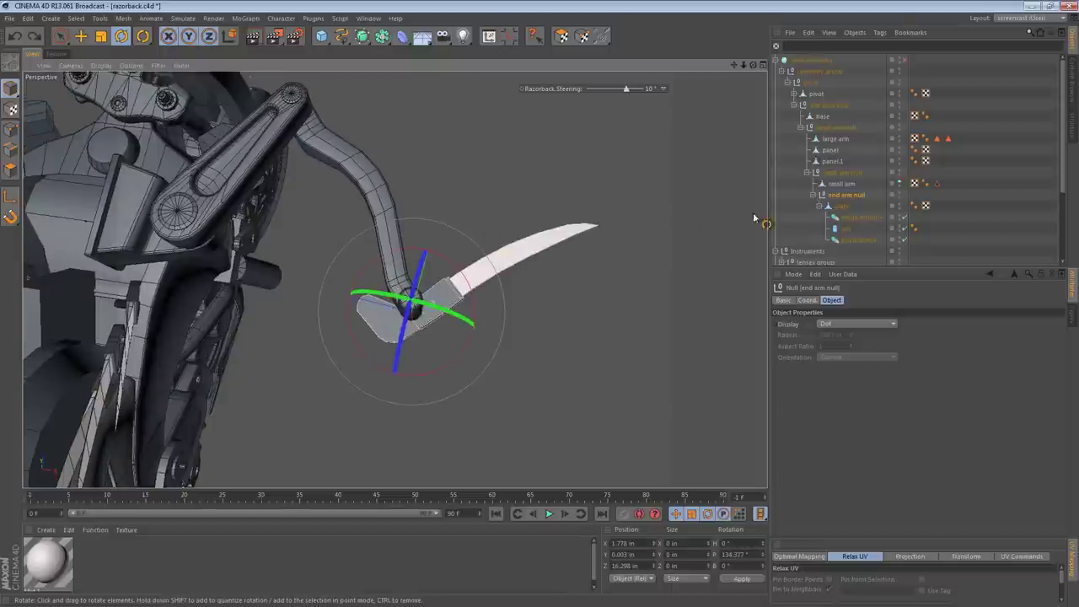
left_click(321, 37)
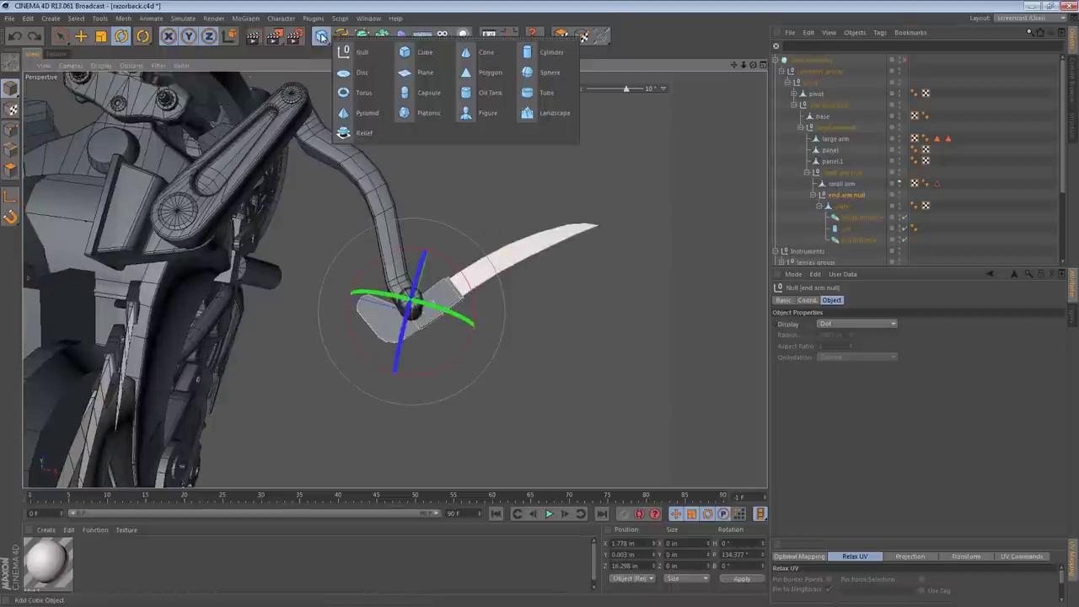
left_click(362, 73)
key("shift+t")
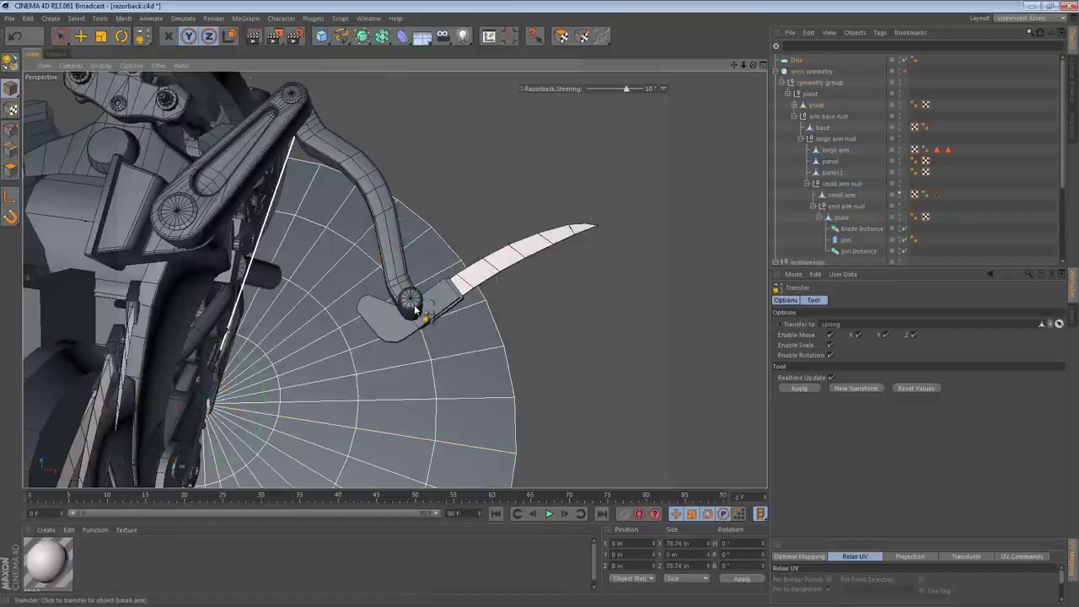
left_click(418, 327)
key("e")
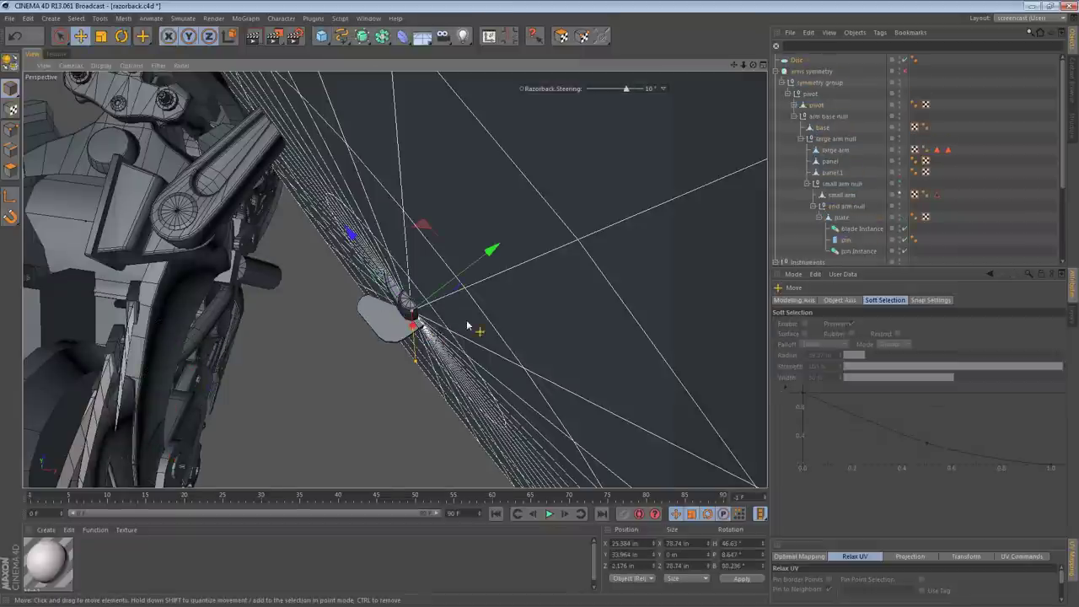
- Scale the disc down to an outer radius of about 10.9 in and make it a child of the plate
left_click_drag(461, 310, 291, 284, "alt")
key("t")
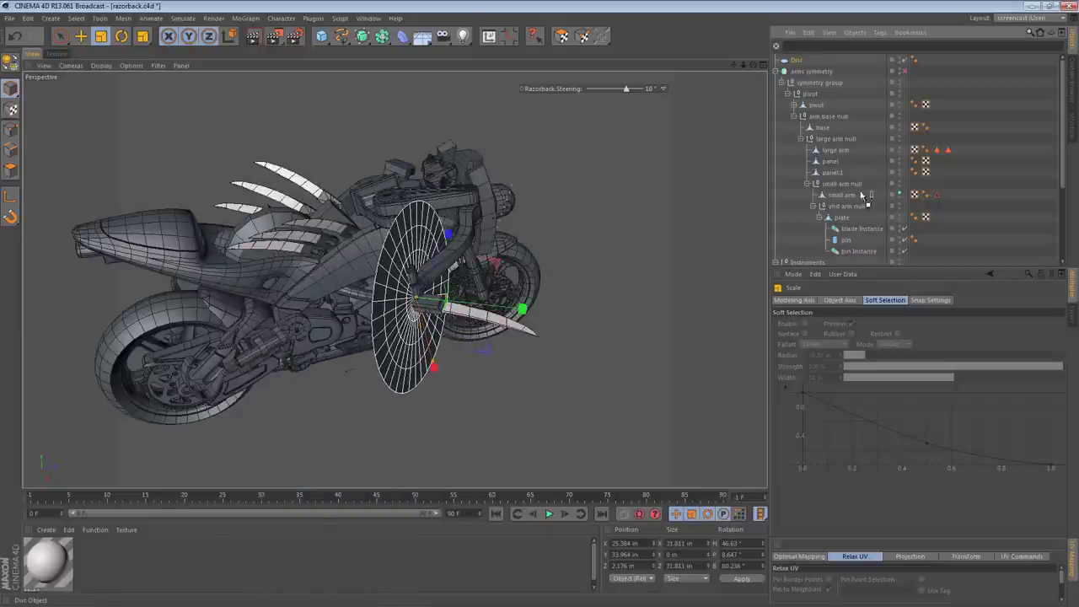
left_click_drag(848, 225, 847, 230)
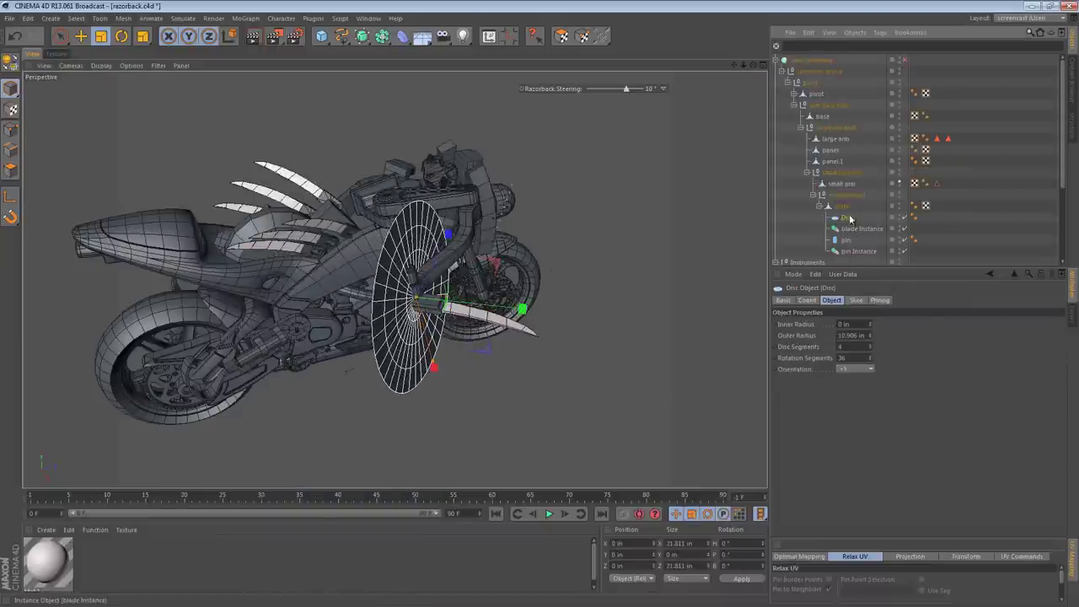
- Orient the disc along the X axis and enlarge its radius until its edge reaches the blade tip
left_click(843, 205)
left_click(846, 217)
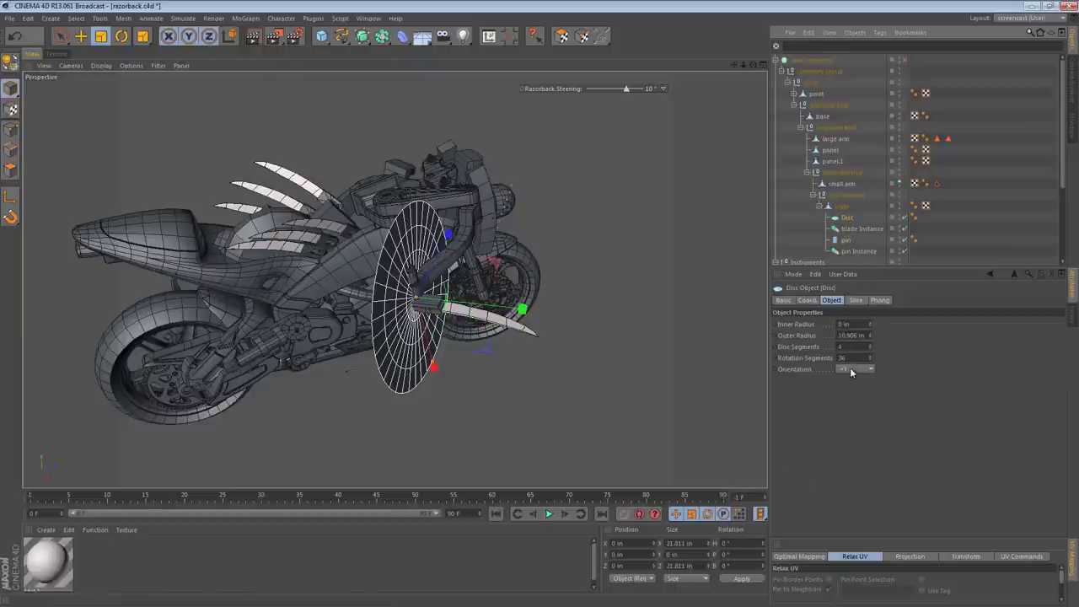
scroll(849, 368, "up", 1)
scroll(453, 314, "up", 6)
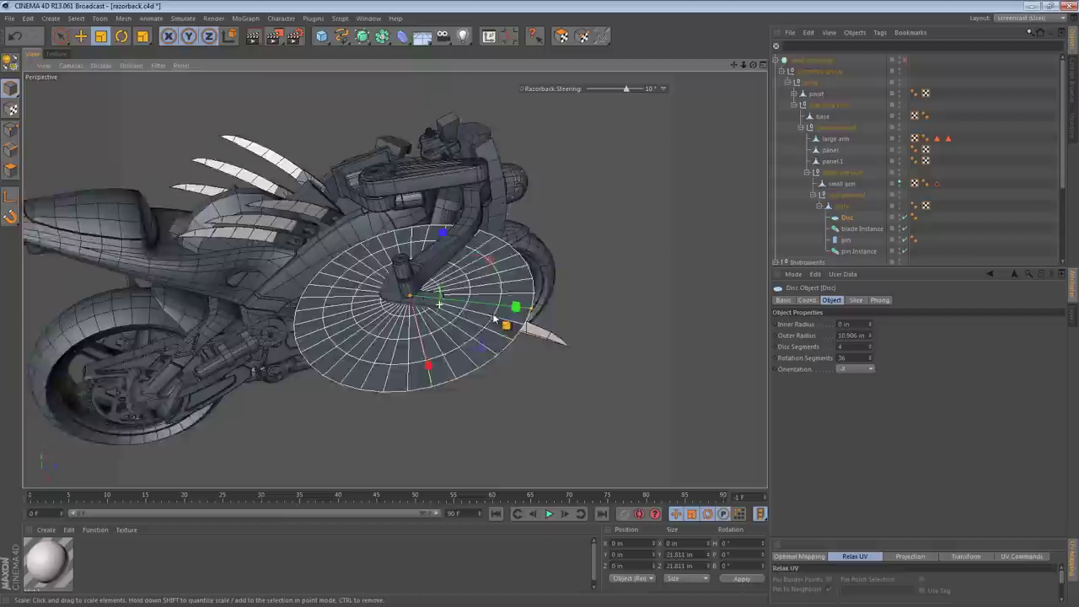
key("e")
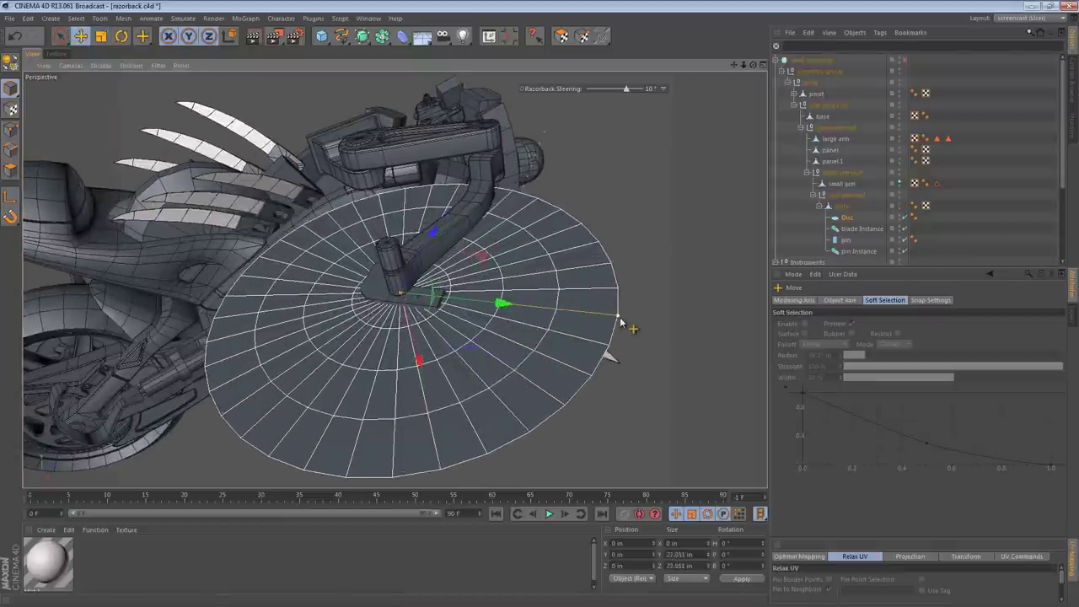
left_click_drag(620, 321, 653, 232)
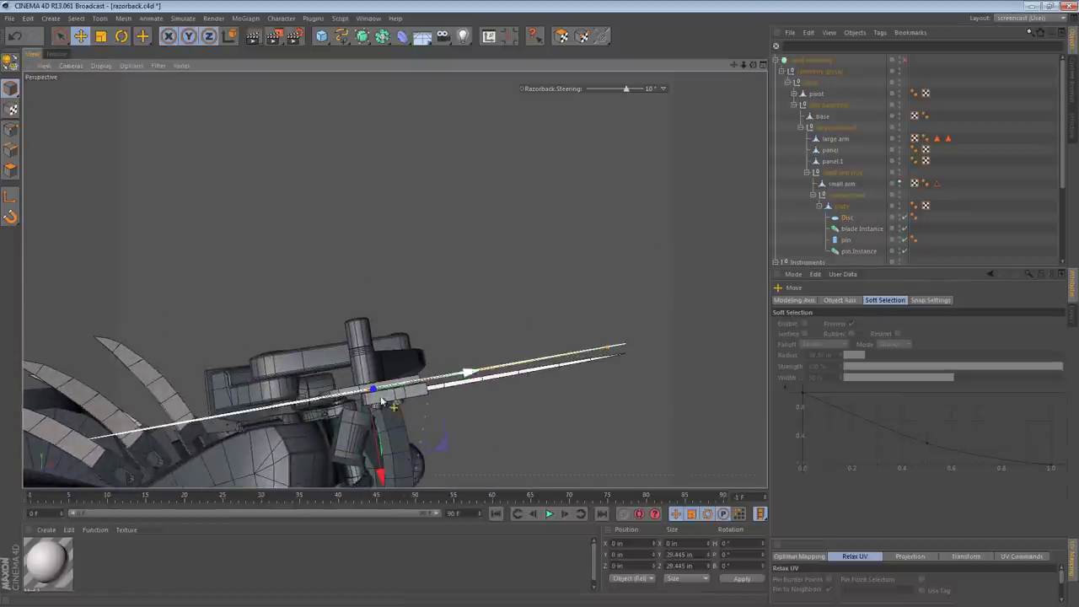
- Offset the disc along its X axis to about 0.5 in so it lines up with the blade
left_click_drag(372, 410, 375, 421)
left_click_drag(376, 374, 578, 319, "alt")
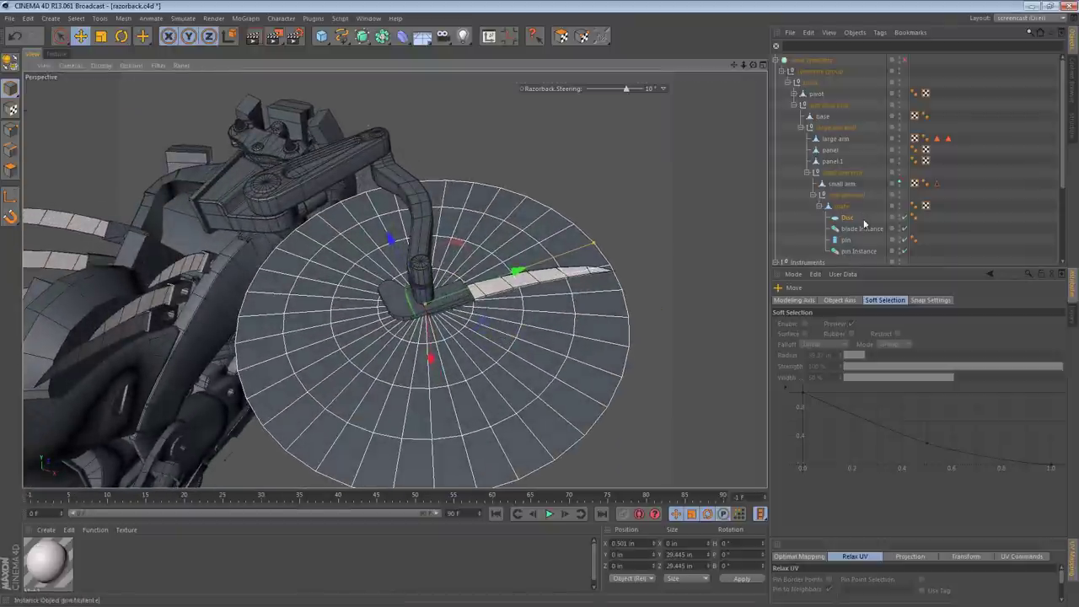
- Try rotating the end arm null with its disc to check the blade sweep's clearance against the arm, and undo the rotation
left_click(846, 195)
key("r")
left_click_drag(553, 234, 416, 164, "alt")
left_click_drag(691, 231, 694, 364)
left_click_drag(410, 339, 532, 431, "alt")
key("ctrl+z")
left_click_drag(645, 385, 670, 267)
left_click_drag(408, 336, 102, 379, "alt")
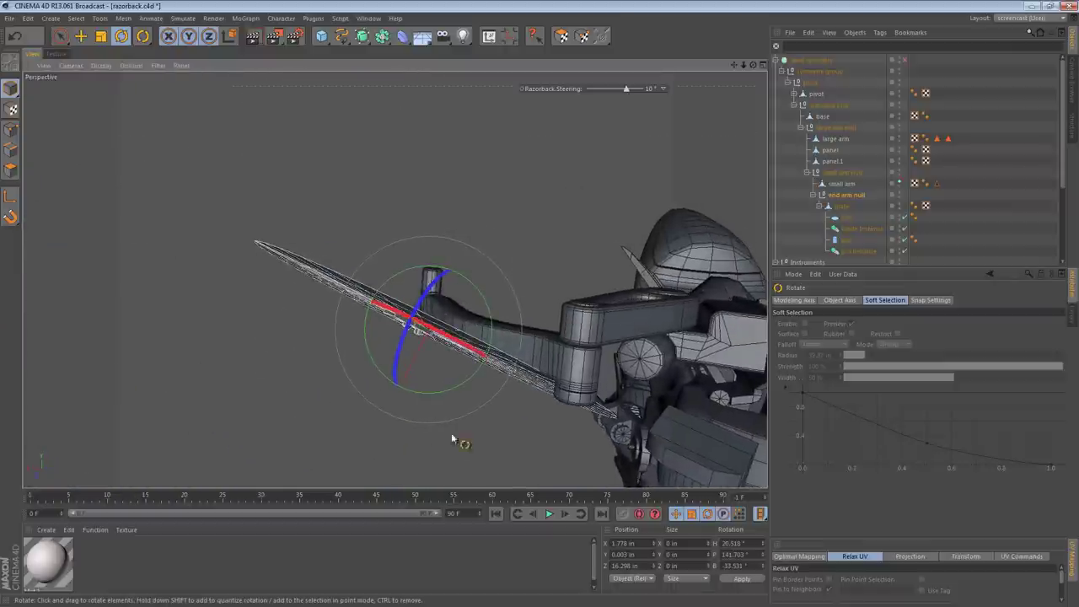
left_click_drag(521, 365, 603, 364, "alt")
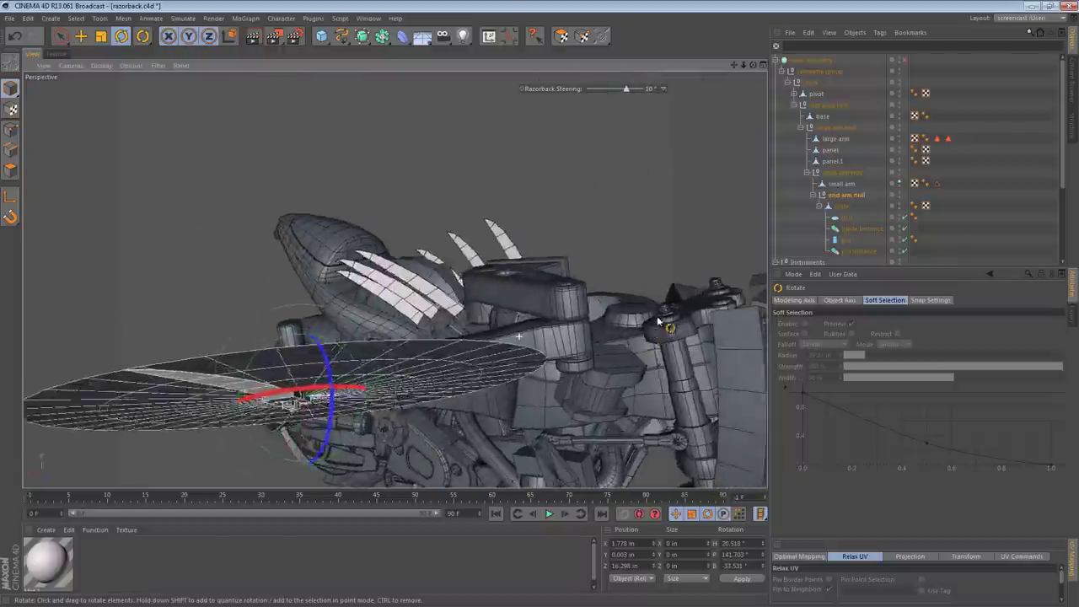
left_click_drag(658, 317, 552, 376, "alt")
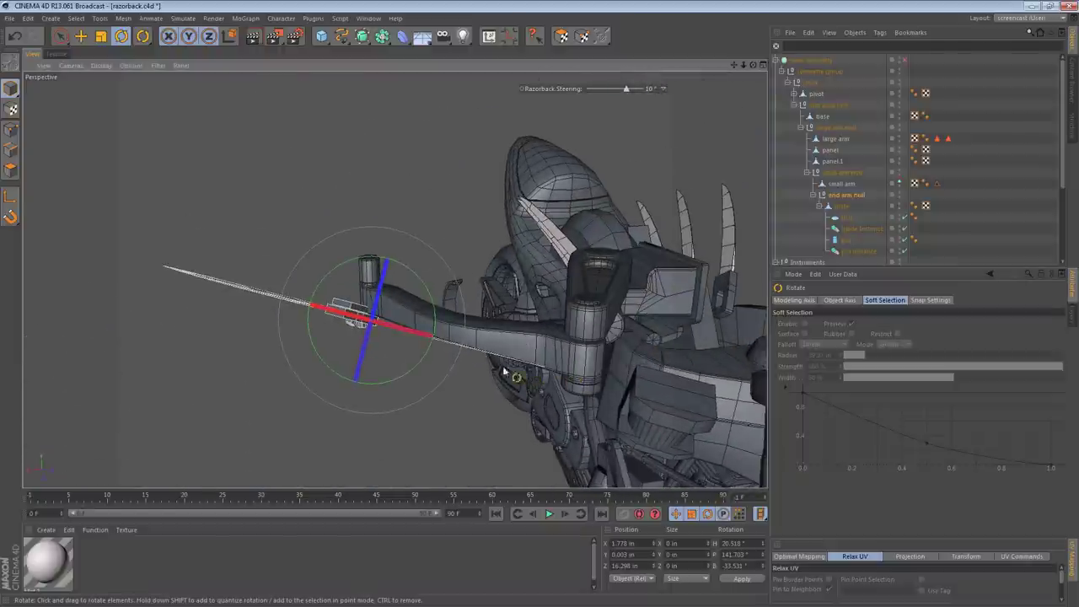
key("ctrl+z")
left_click_drag(396, 342, 679, 342, "alt")
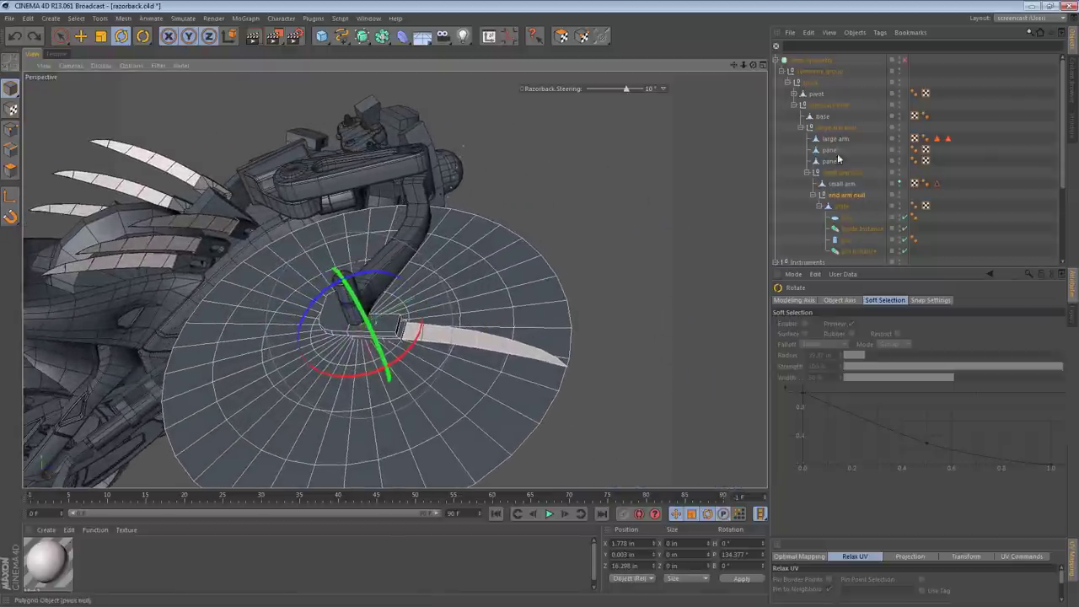
- Disable the disc and select the small arm to examine how it meets the blade's plate
left_click(848, 219)
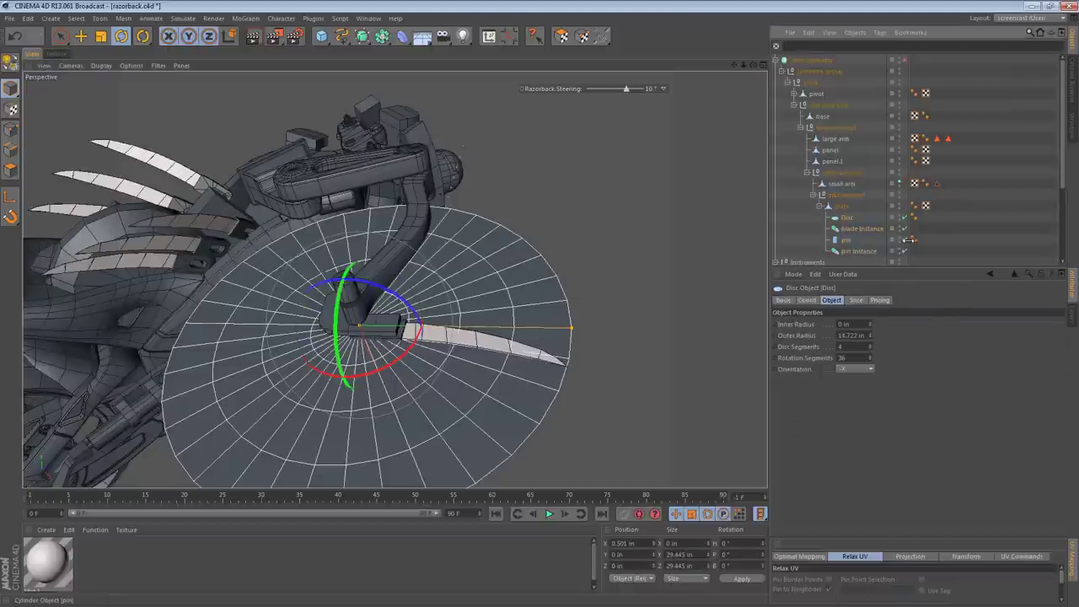
left_click(905, 218)
middle_click_drag(381, 297, 411, 252, "alt")
right_click_drag(388, 272, 423, 275, "alt")
key("e")
left_click(456, 183)
left_click_drag(458, 184, 294, 305, "alt")
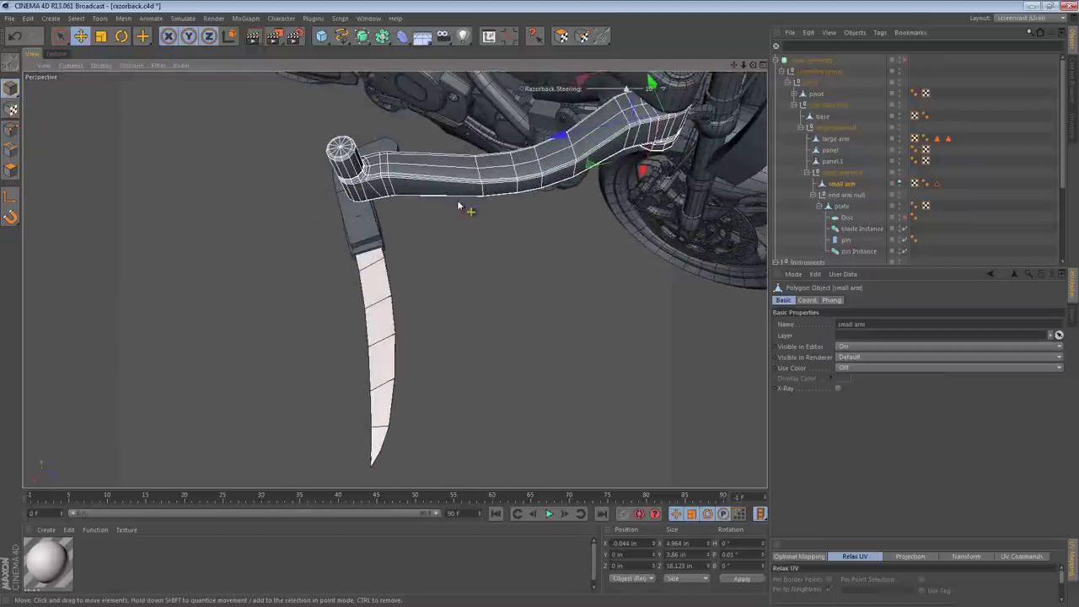
left_click_drag(460, 184, 469, 158, "alt")
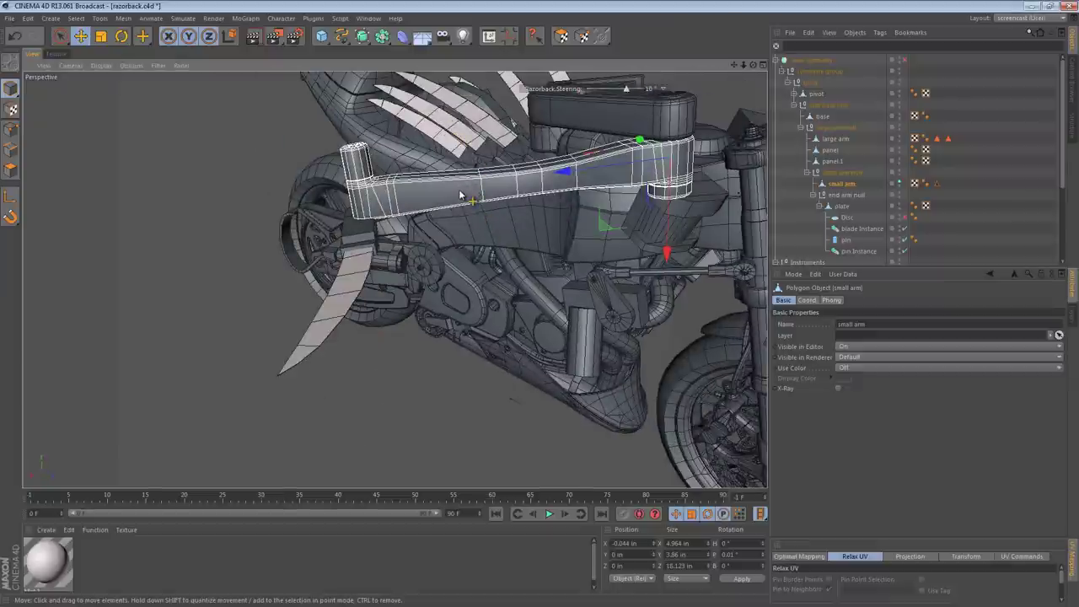
left_click_drag(484, 189, 499, 314, "alt")
middle_click_drag(507, 229, 492, 257, "alt")
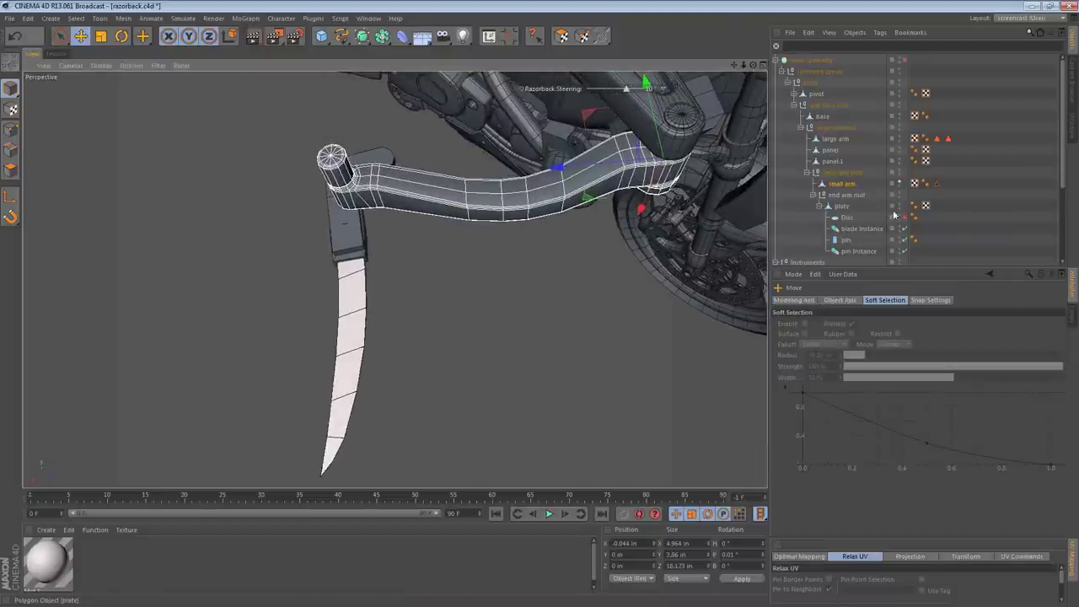
- Collapse the end arm null's hierarchy and set the null's P rotation to 0°
left_click(849, 197)
left_click(850, 173)
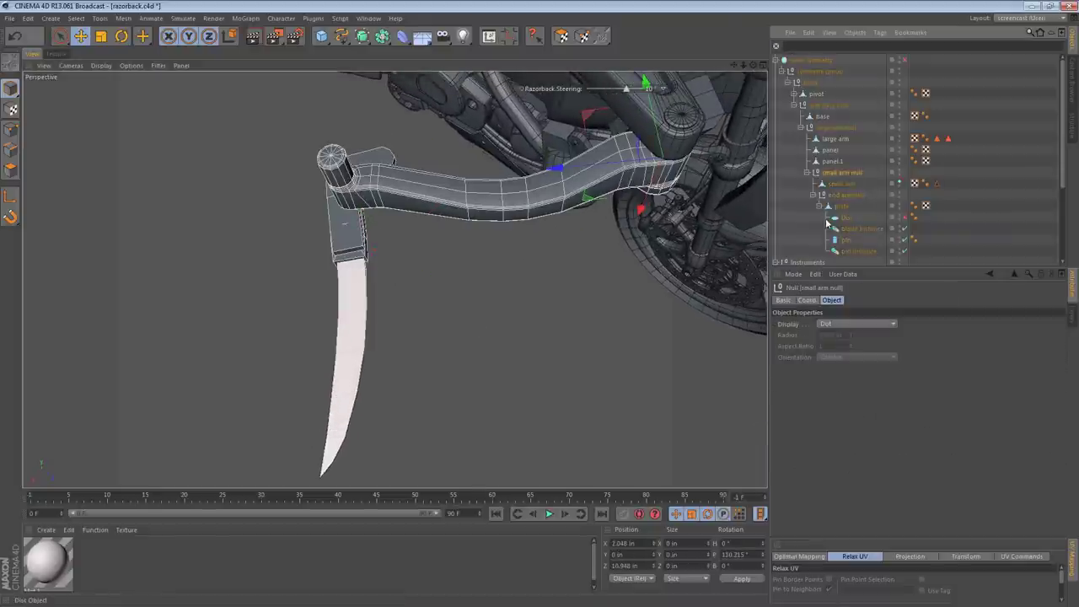
left_click(813, 194)
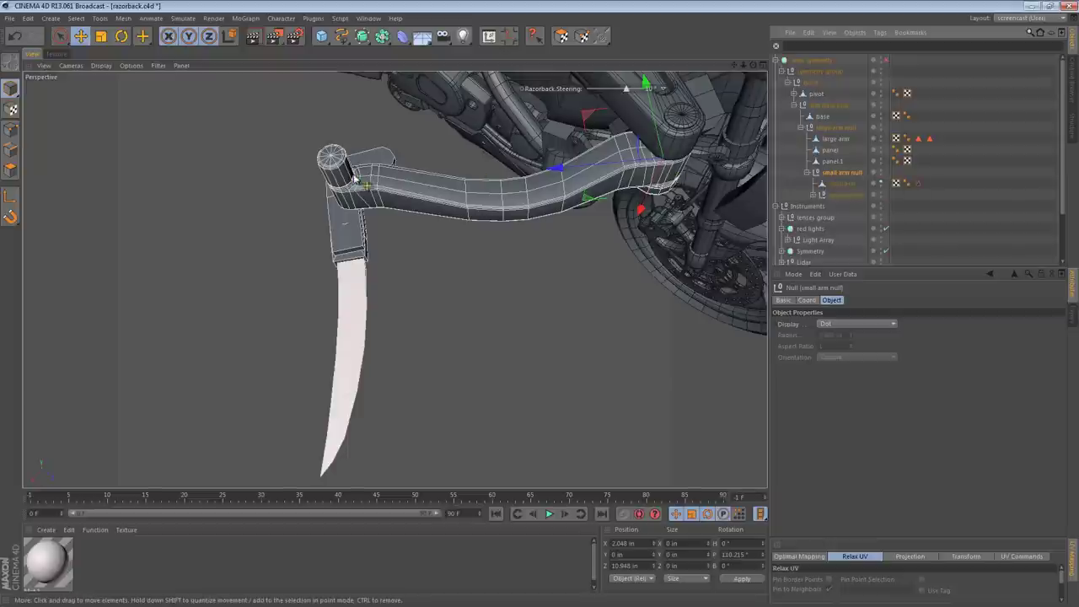
left_click(841, 195)
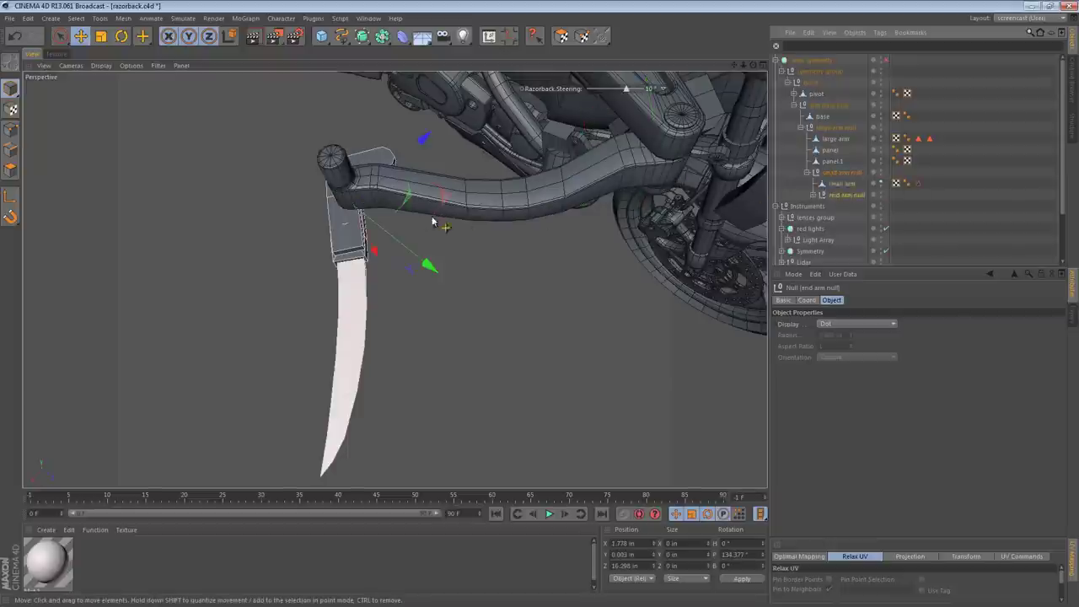
left_click_drag(395, 208, 371, 180, "alt")
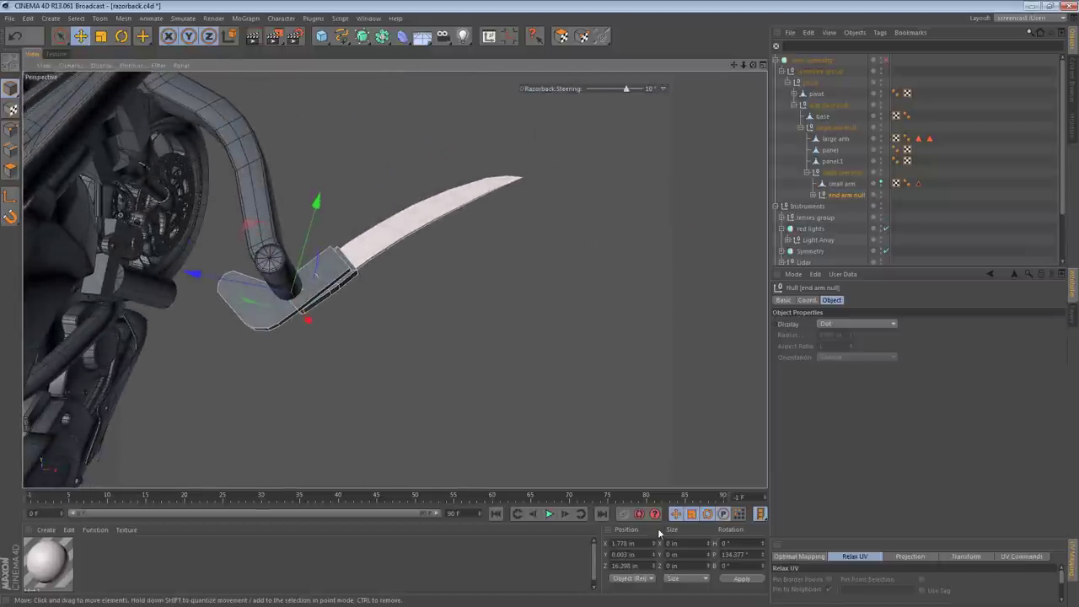
left_click(734, 555)
key("Return")
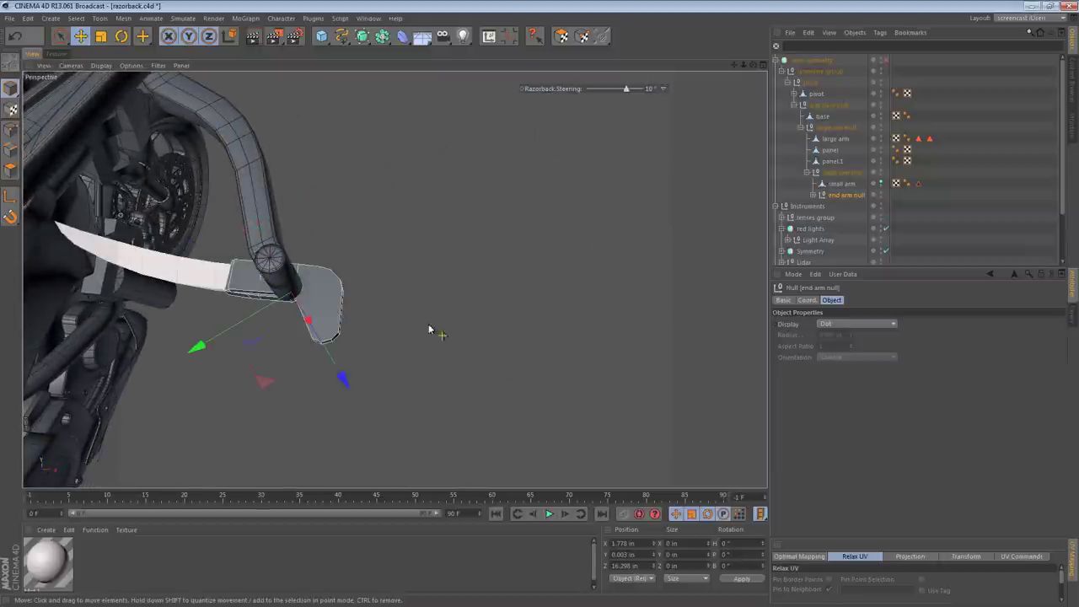
- Rotate the end arm null around its pitch axis to about 86° so the blade swings up beside the small arm
left_click_drag(382, 304, 483, 346, "alt")
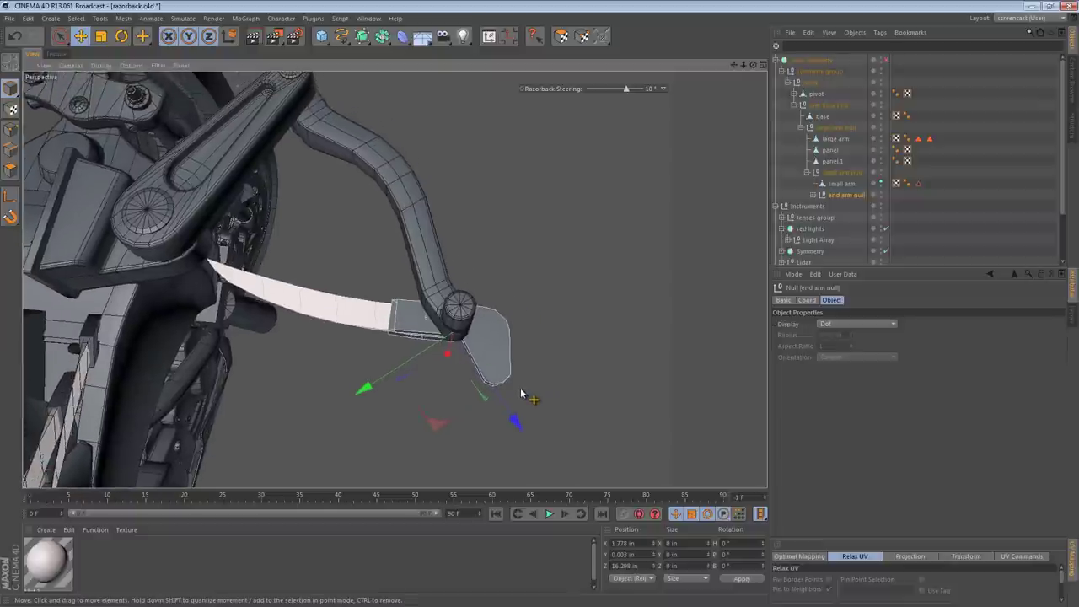
key("r")
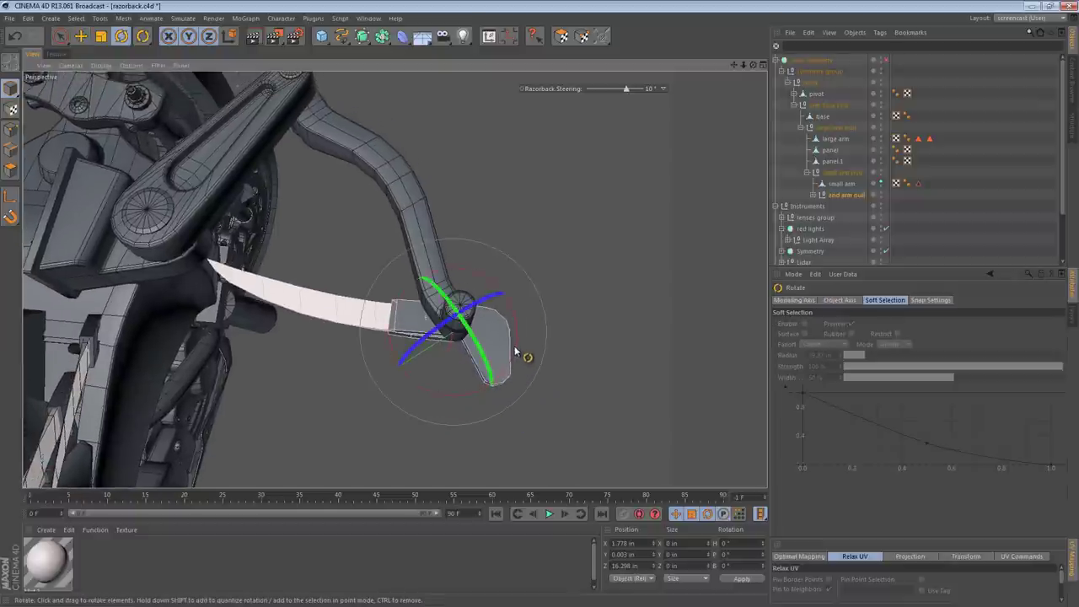
left_click_drag(514, 346, 460, 454)
mouse_move(451, 364)
left_mouse_down("alt")
mouse_move(451, 419)
mouse_move(441, 372)
left_mouse_up("alt")
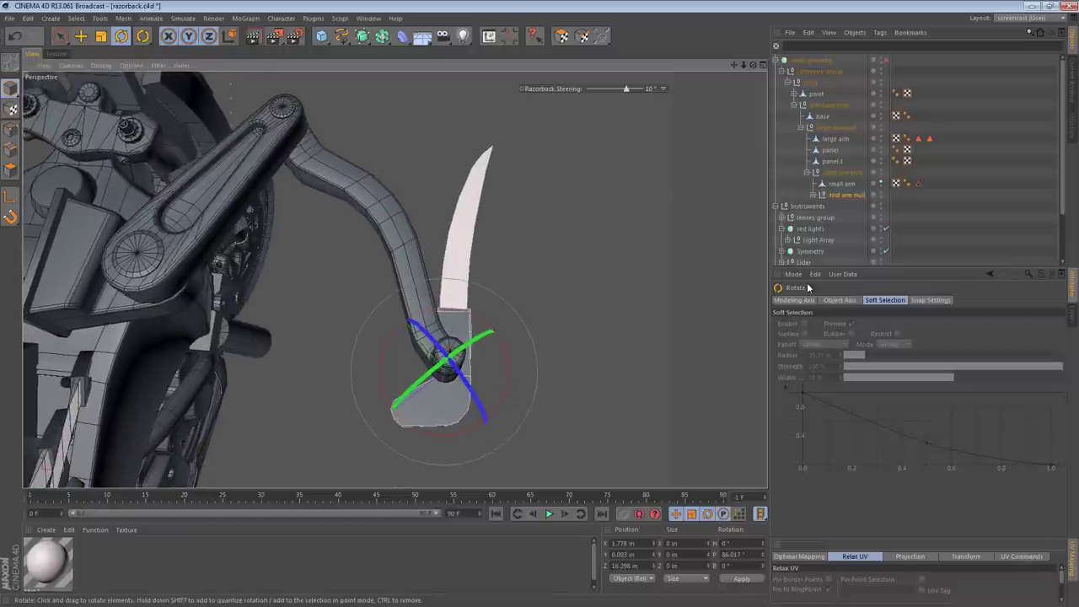
- Enable axis editing for the end arm null and set its axis P rotation to 0° without turning the blade
left_click(826, 184)
left_click(828, 195)
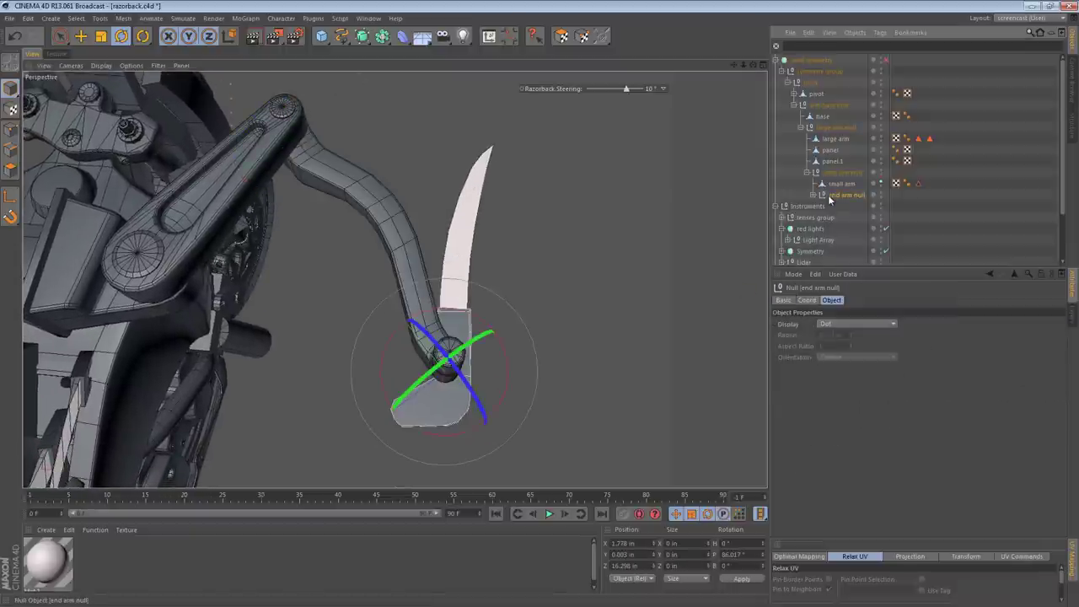
left_click(11, 194)
left_click(743, 554)
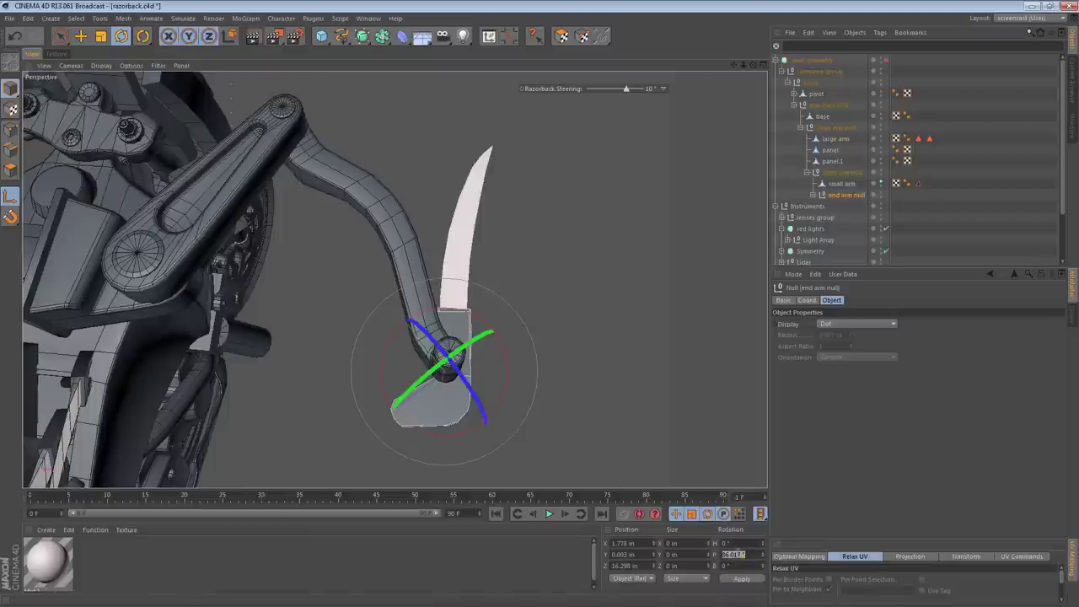
type("0")
key("Return")
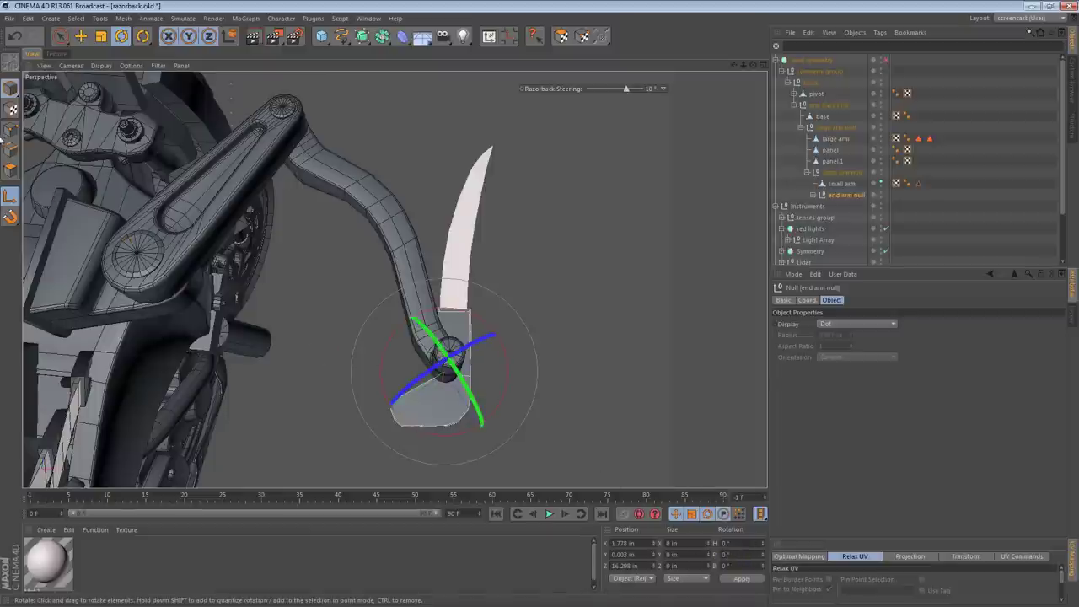
key("e")
left_click_drag(394, 376, 382, 356, "alt")
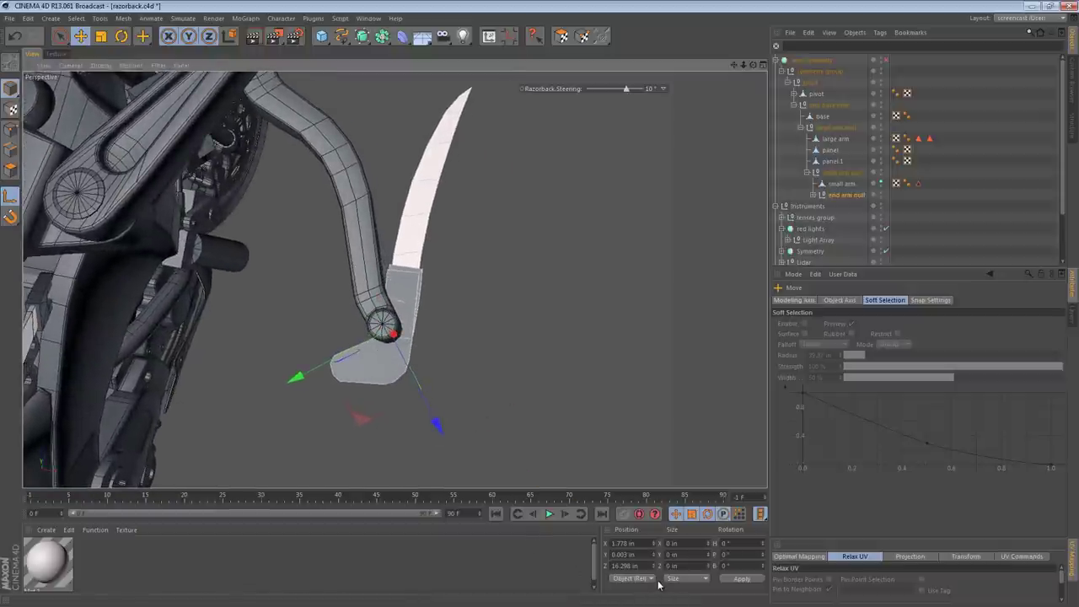
- Rotate only the end arm null's axis to a P angle of about -138.6° so its Z axis points along the blade
left_click(839, 172)
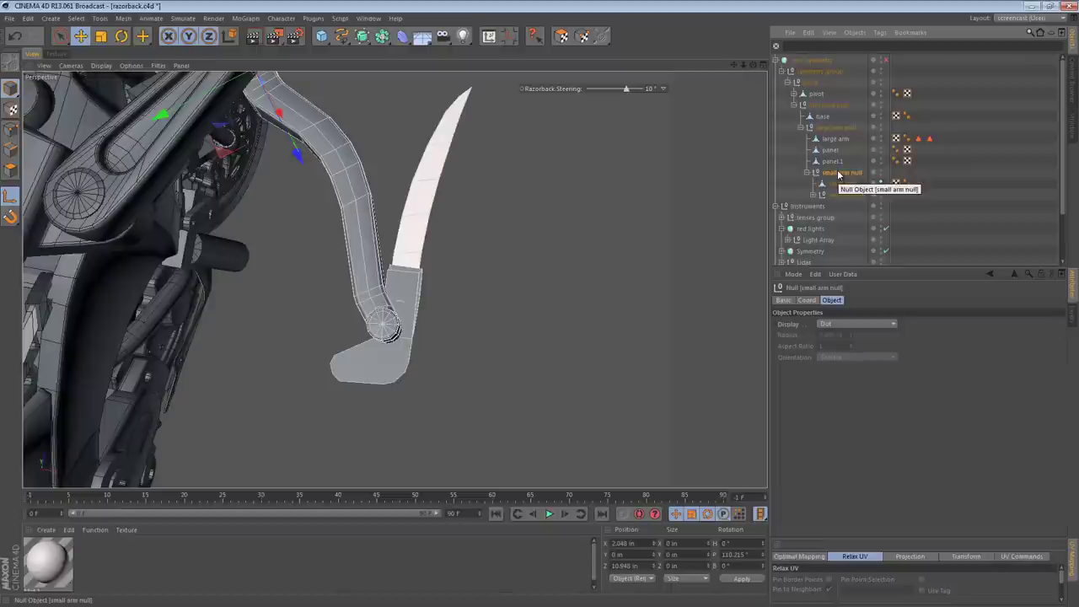
left_click(844, 194)
key("r")
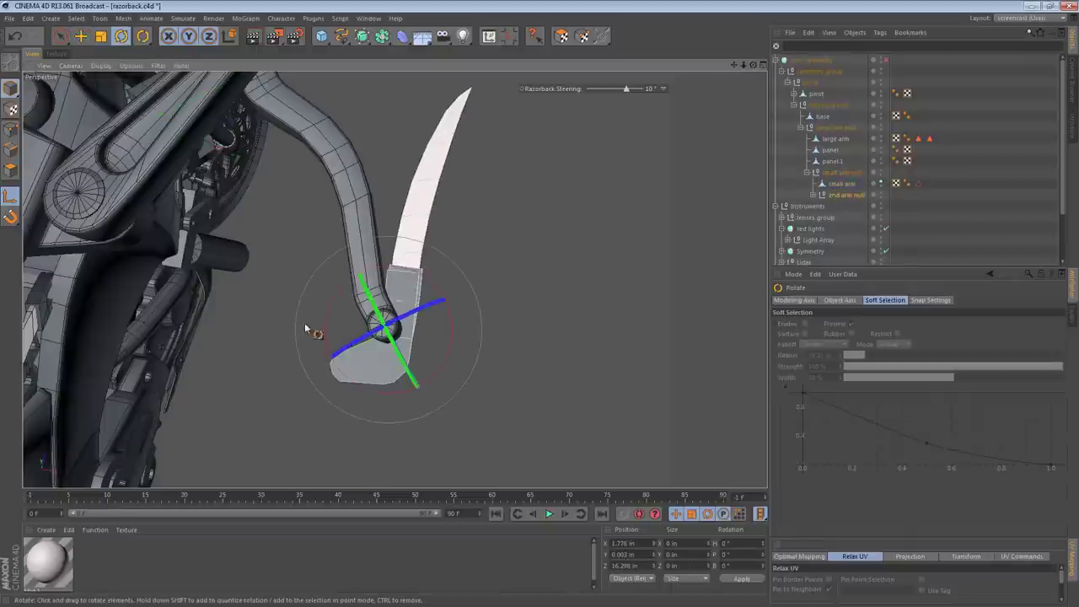
mouse_move(450, 348)
left_mouse_down("alt")
mouse_move(346, 339)
mouse_move(364, 385)
mouse_move(433, 306)
mouse_move(429, 349)
left_mouse_up("alt")
left_click_drag(426, 407, 459, 266)
key("e")
left_click_drag(371, 315, 377, 389, "alt")
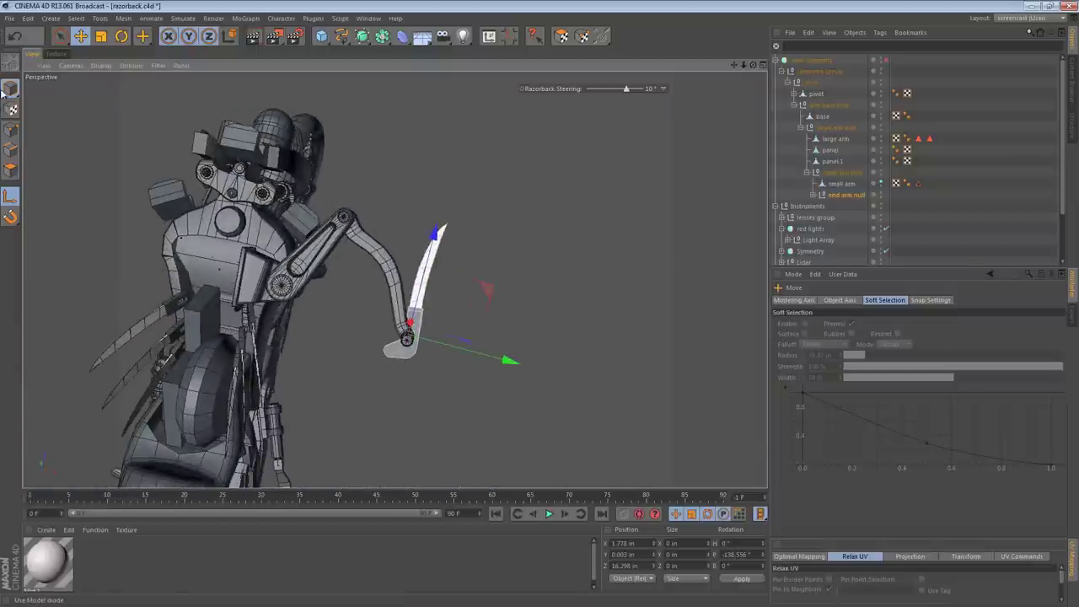
- Rotate the end arm null with its blade to a P angle of about -92.4° and switch to the world coordinate system
scroll(442, 346, "up", 5)
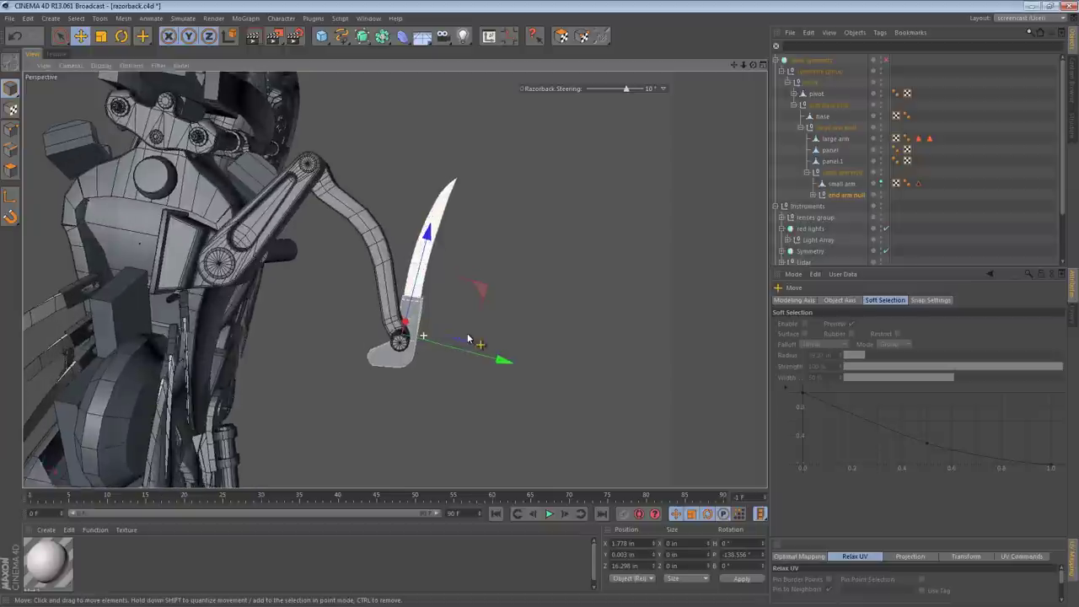
key("r")
left_click_drag(446, 290, 477, 315)
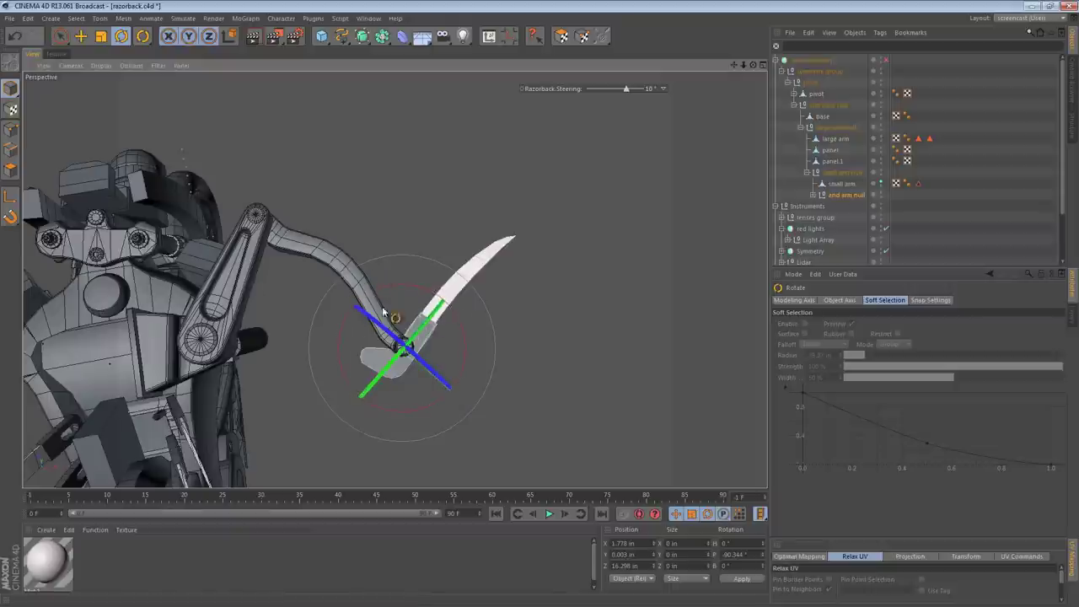
left_click_drag(464, 332, 459, 322)
right_click_drag(342, 308, 388, 309, "alt")
left_click_drag(397, 272, 434, 313, "alt")
key("w")
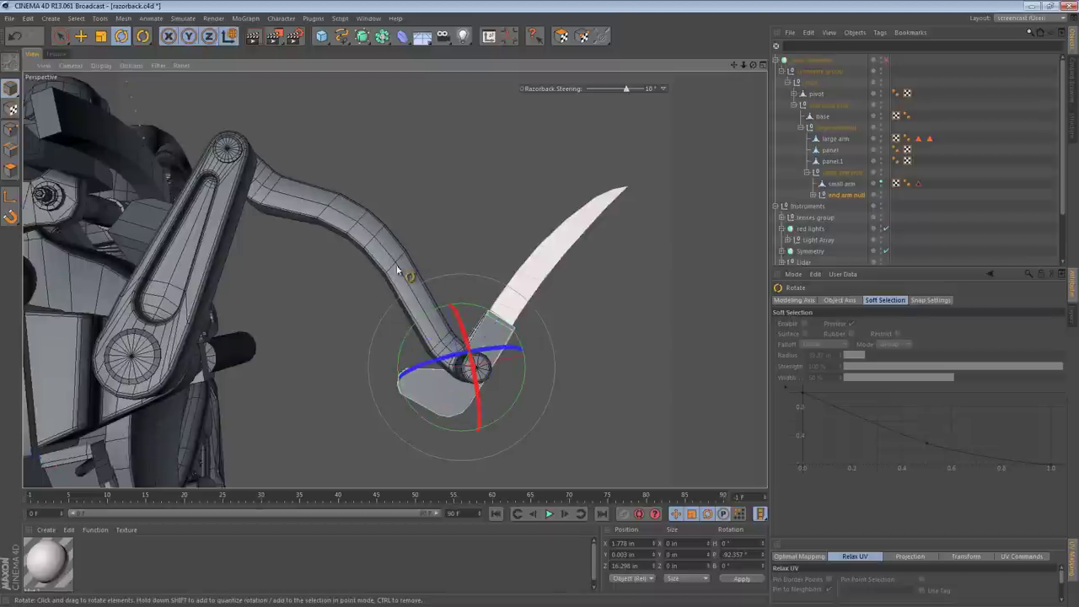
left_click_drag(413, 283, 390, 277, "alt")
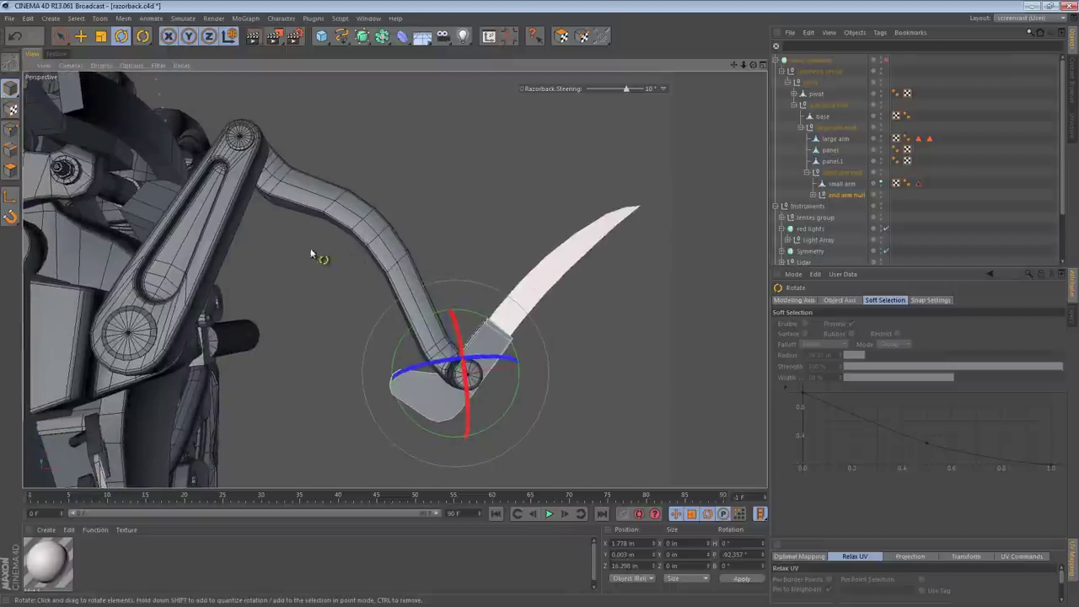
left_click_drag(414, 272, 297, 214, "alt")
- Add a Cylinder primitive, scale it down to about 9.06 in across, and transfer it to the small arm
left_click_drag(331, 39, 530, 62)
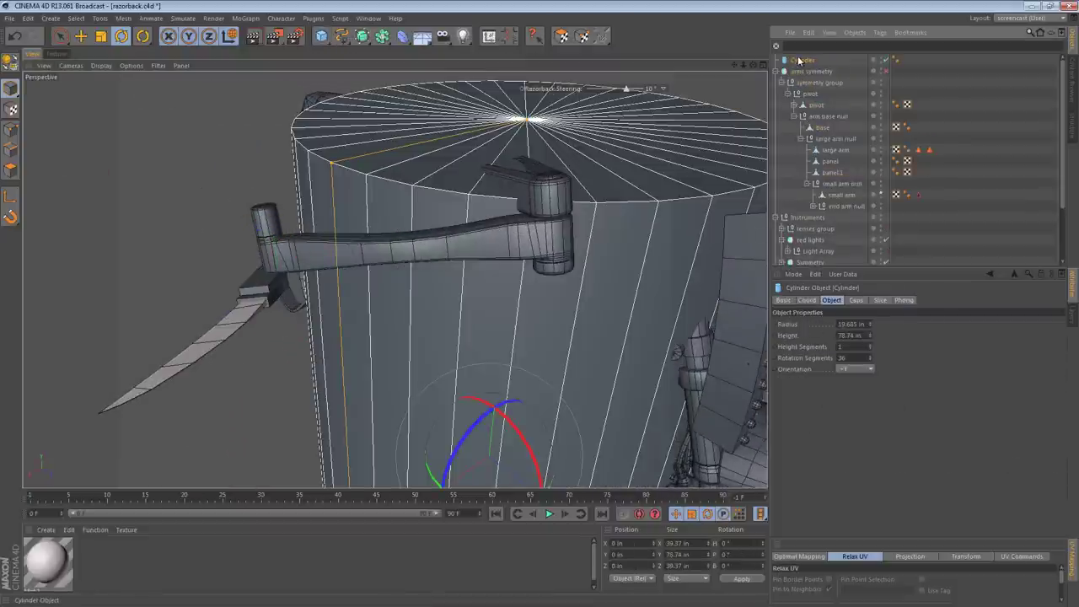
key("t")
left_click_drag(582, 210, 419, 409)
key("shift+t")
left_click(385, 253)
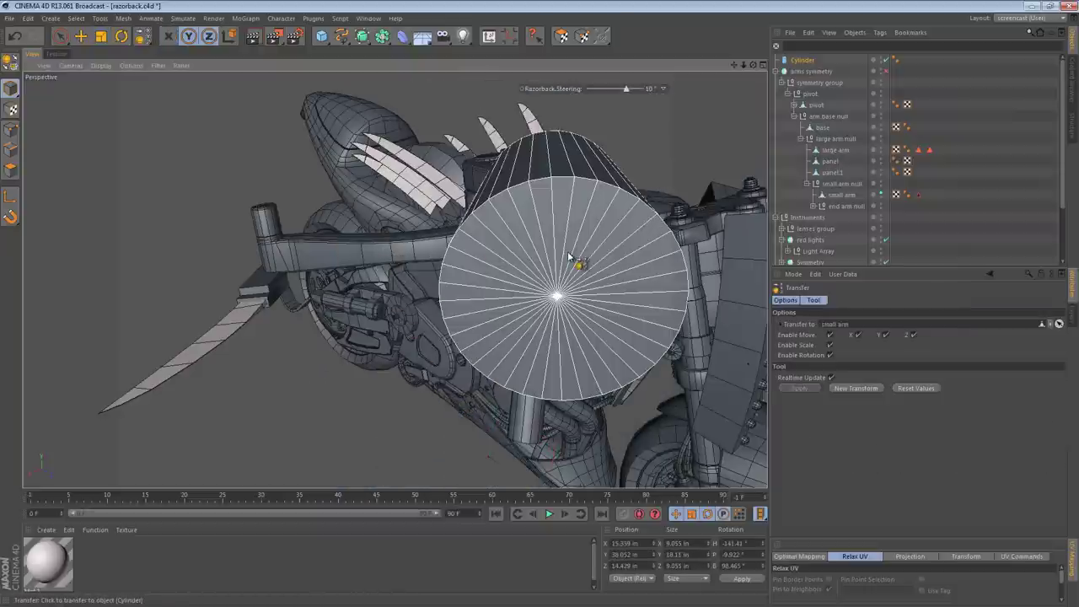
- Move the cylinder alongside the small arm in the Top view
key("e")
key("F2")
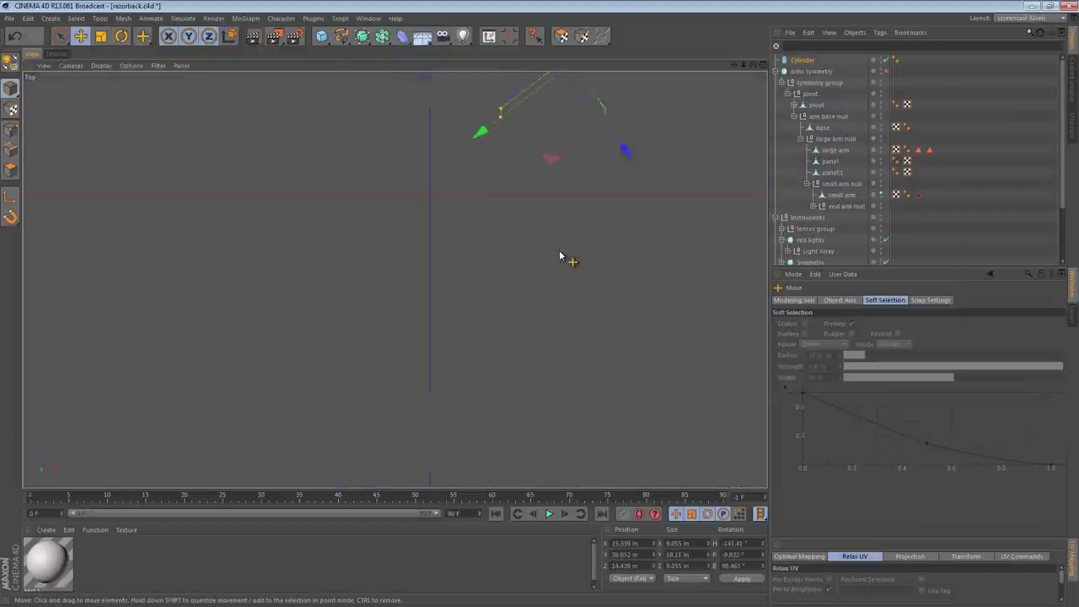
middle_click_drag(537, 181, 384, 351, "alt")
right_click_drag(424, 295, 524, 295, "alt")
middle_click_drag(510, 306, 458, 273, "alt")
mouse_move(394, 219)
left_mouse_down()
mouse_move(560, 309)
mouse_move(556, 292)
mouse_move(503, 250)
mouse_move(701, 260)
left_mouse_up()
- Shrink the cylinder to a radius of about 2.02 in and a height of about 1.06 in beside the small arm's bend
key("F1")
middle_click_drag(543, 295, 625, 246, "alt")
key("t")
left_click_drag(572, 297, 302, 385)
key("e")
left_click_drag(255, 324, 330, 307)
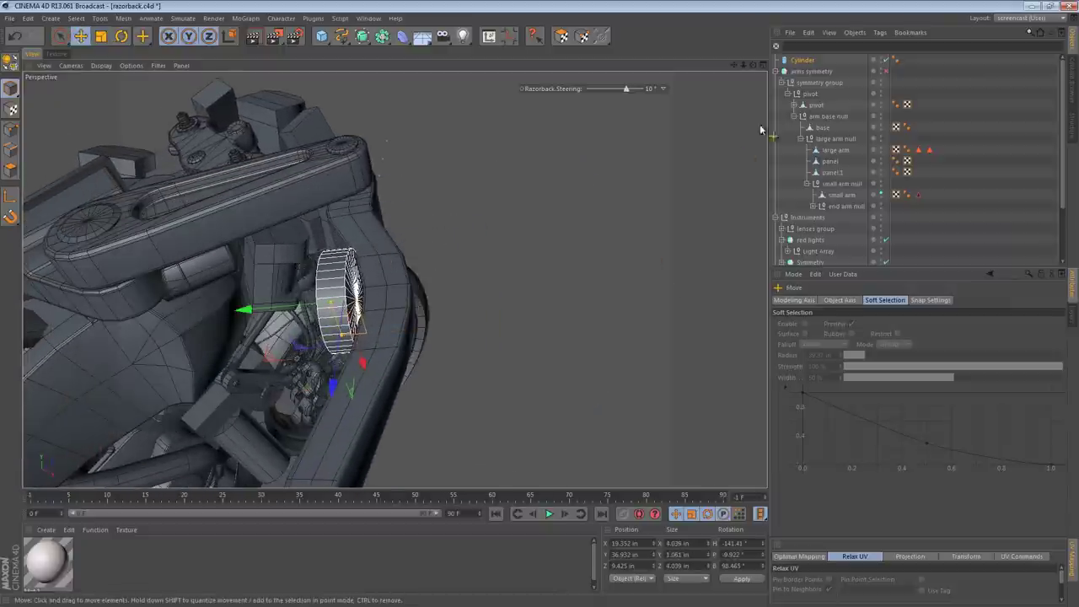
- Orient the cylinder along -Z and set its rotation segments to 12
left_click(798, 59)
left_click(860, 377)
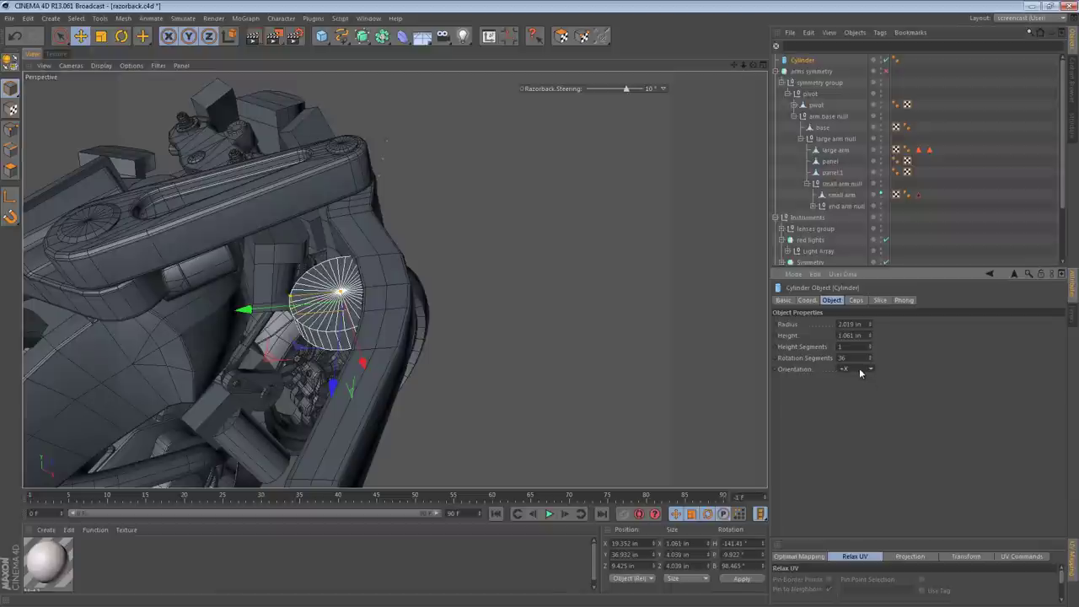
left_click_drag(859, 367, 859, 375)
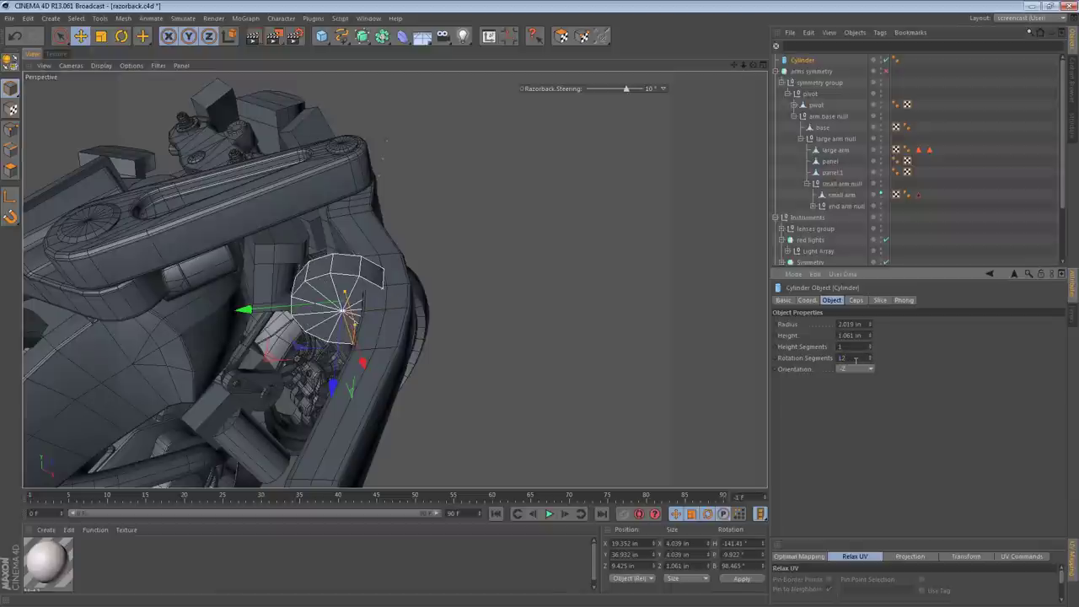
- Move the cylinder into the bend of the small arm so it intersects the arm
left_click_drag(494, 410, 508, 253, "alt")
mouse_move(439, 287)
right_mouse_down("alt")
mouse_move(475, 289)
mouse_move(450, 303)
right_mouse_up("alt")
left_click_drag(449, 301, 518, 269, "alt")
left_click_drag(284, 255, 370, 266)
mouse_move(463, 281)
left_mouse_down("alt")
mouse_move(368, 257)
mouse_move(455, 265)
left_mouse_up("alt")
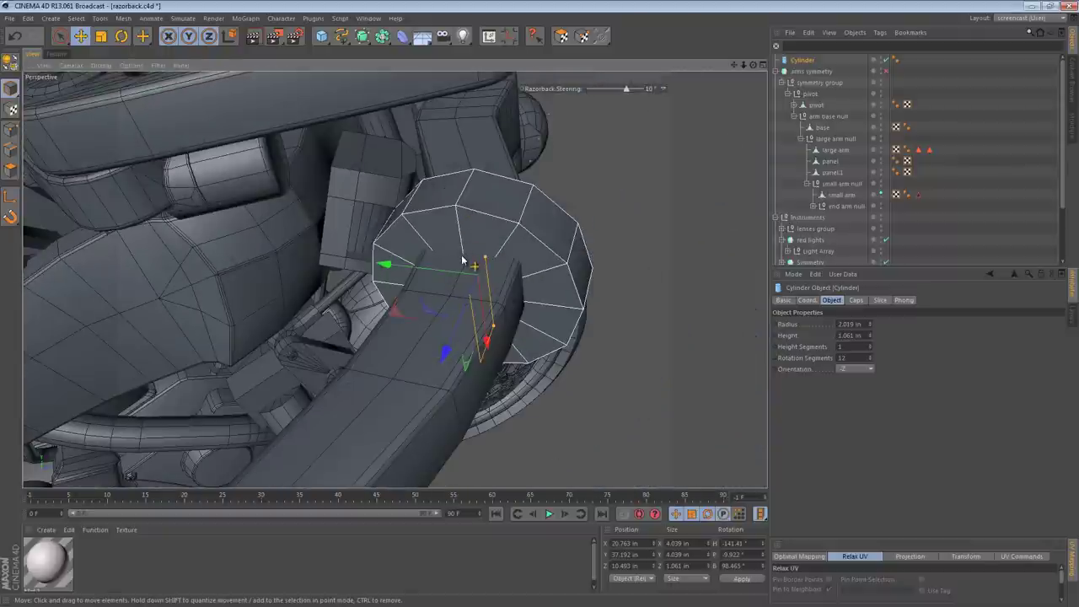
- Center the cylinder around the small arm and shrink its radius to about 1.28 in so it fits like a collar
left_click_drag(384, 265, 390, 265)
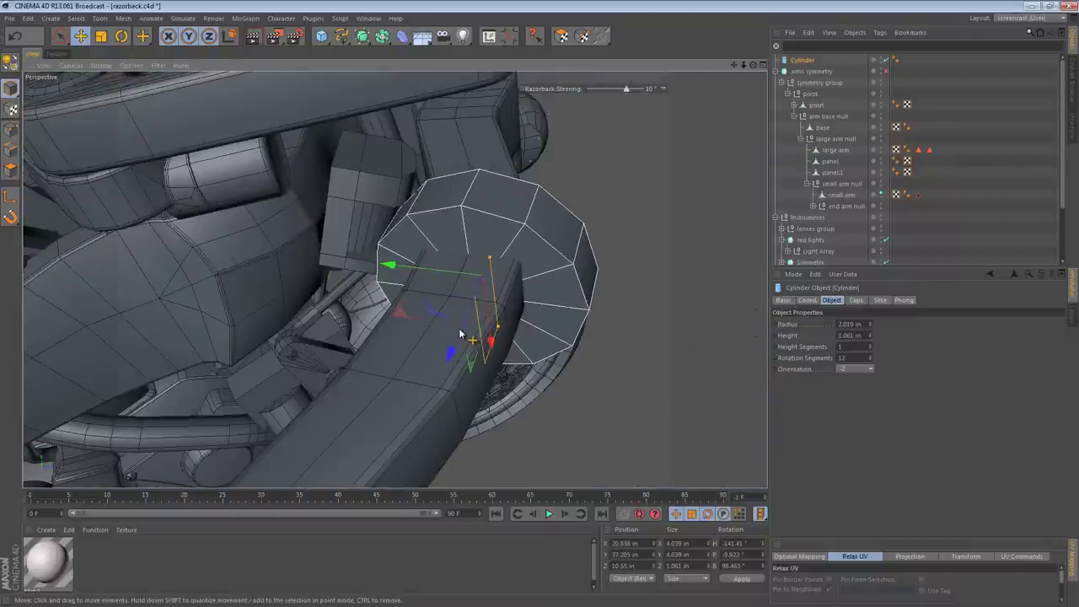
left_click_drag(447, 354, 520, 327)
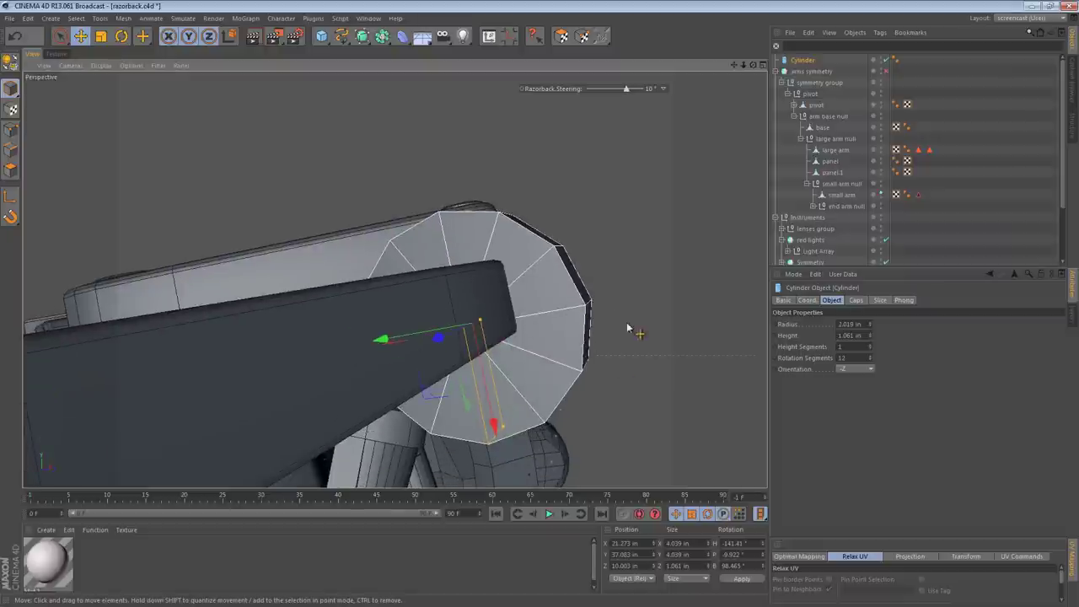
left_click_drag(494, 426, 502, 369)
left_click_drag(499, 300, 530, 379, "alt")
right_click_drag(530, 379, 420, 391, "alt")
middle_click_drag(470, 415, 355, 329, "alt")
right_click_drag(390, 331, 484, 324, "alt")
left_click_drag(512, 282, 429, 284)
left_click_drag(489, 314, 492, 313)
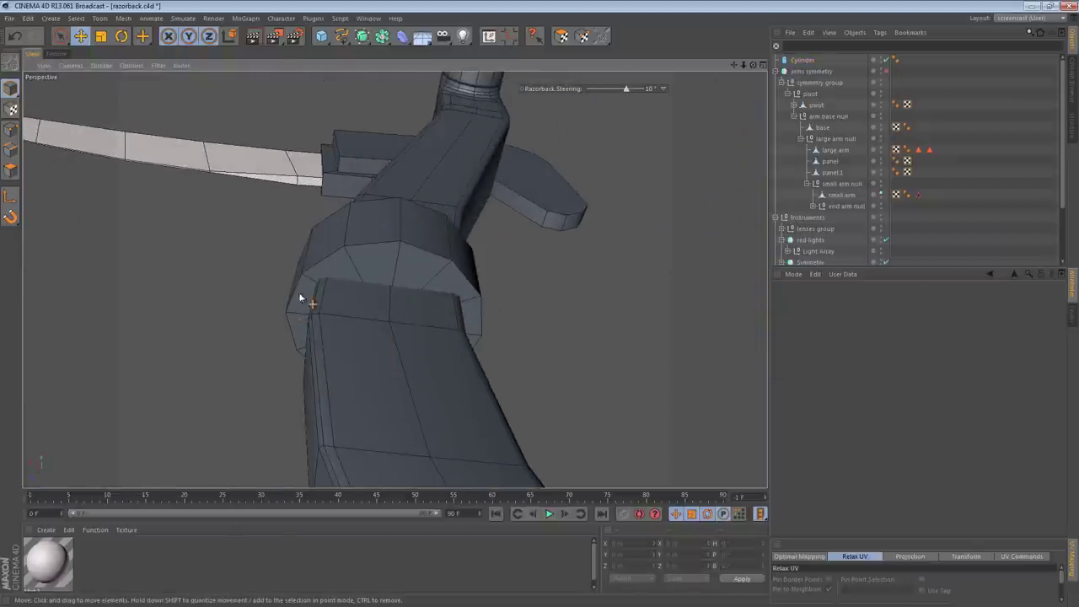
- Try setting the pivot null's bank rotation to 0° while the cylinder is still outside the arm hierarchy
right_click_drag(392, 284, 292, 306, "alt")
left_click_drag(406, 307, 712, 314, "alt")
left_click_drag(514, 261, 484, 287, "alt")
left_click_drag(420, 312, 513, 249, "alt")
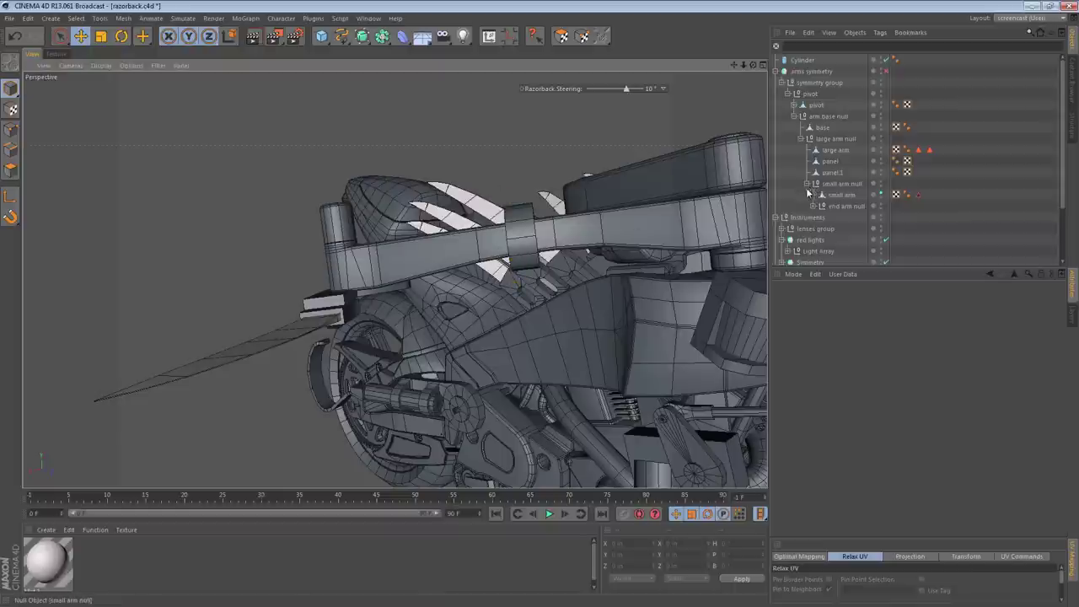
left_click(817, 83)
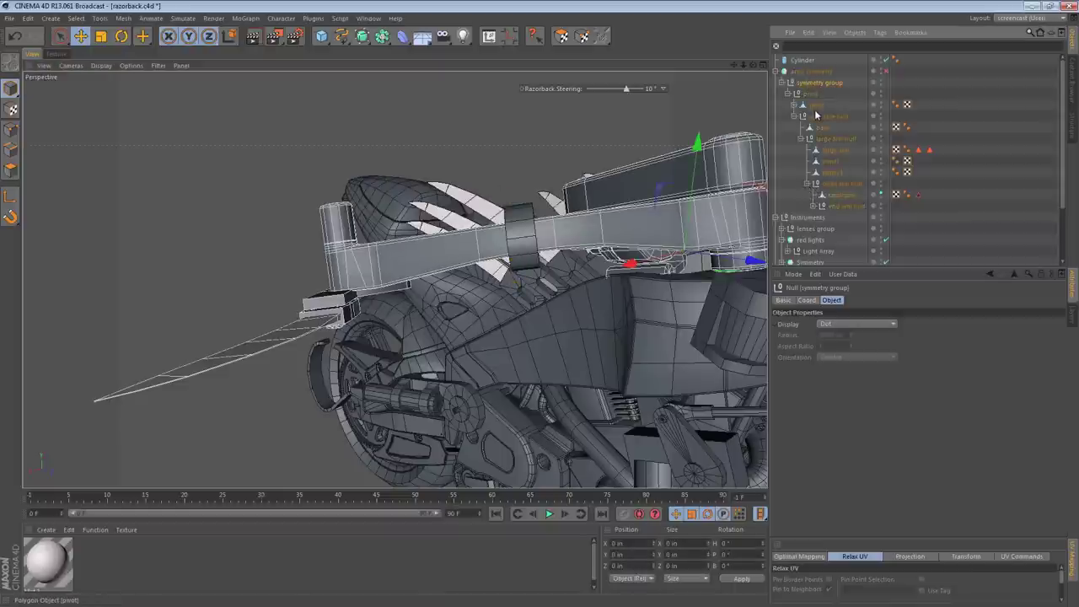
left_click(811, 93)
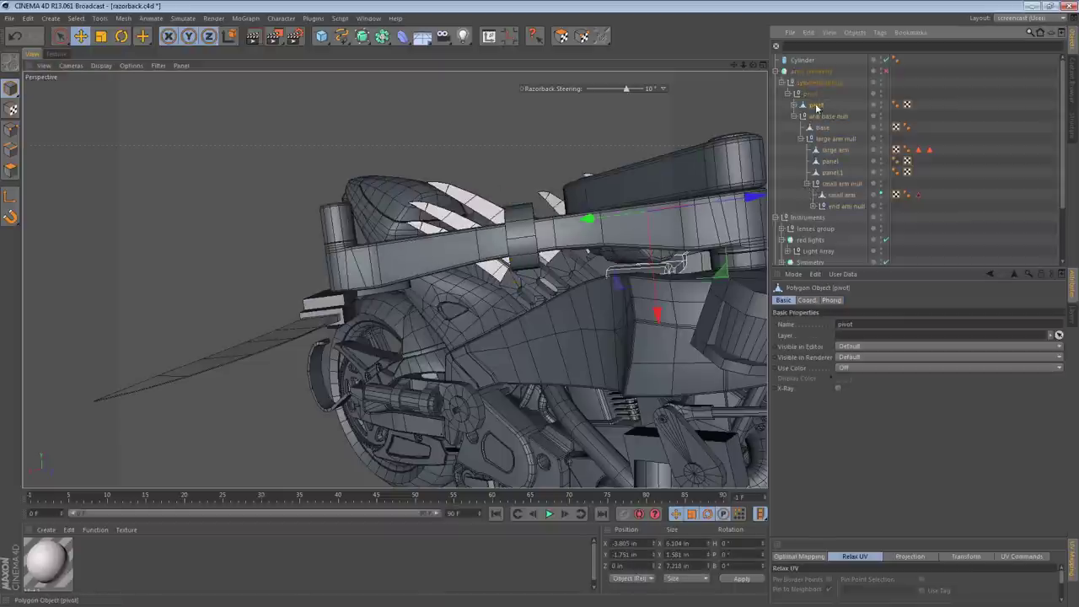
left_click(744, 565)
type("0")
key("Return")
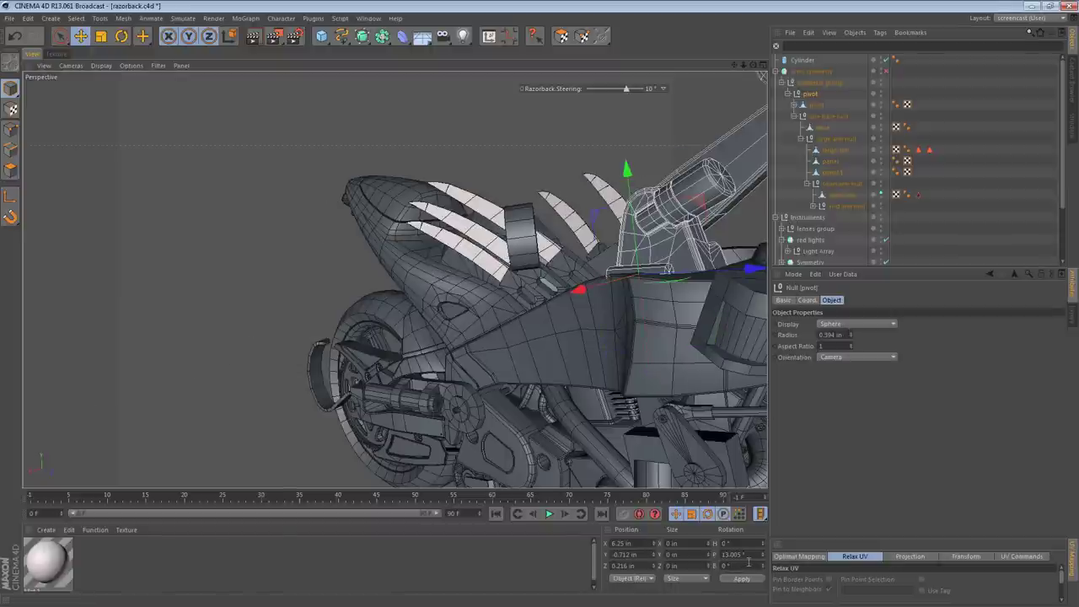
- Make the cylinder a child of the small arm null
left_click_drag(511, 239, 365, 230, "alt")
left_click_drag(618, 241, 506, 286, "alt")
left_click(794, 62)
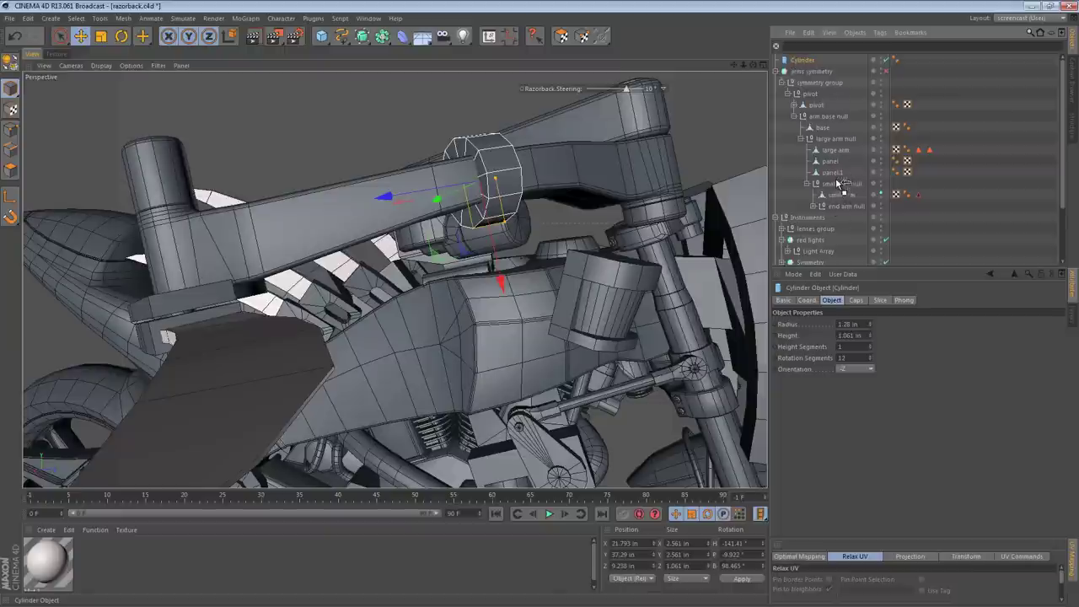
left_click_drag(841, 189, 840, 185)
left_click(840, 175)
- Set the pivot null's bank rotation to 0°
scroll(619, 167, "down", 6)
left_click_drag(643, 169, 693, 226, "alt")
left_click(810, 82)
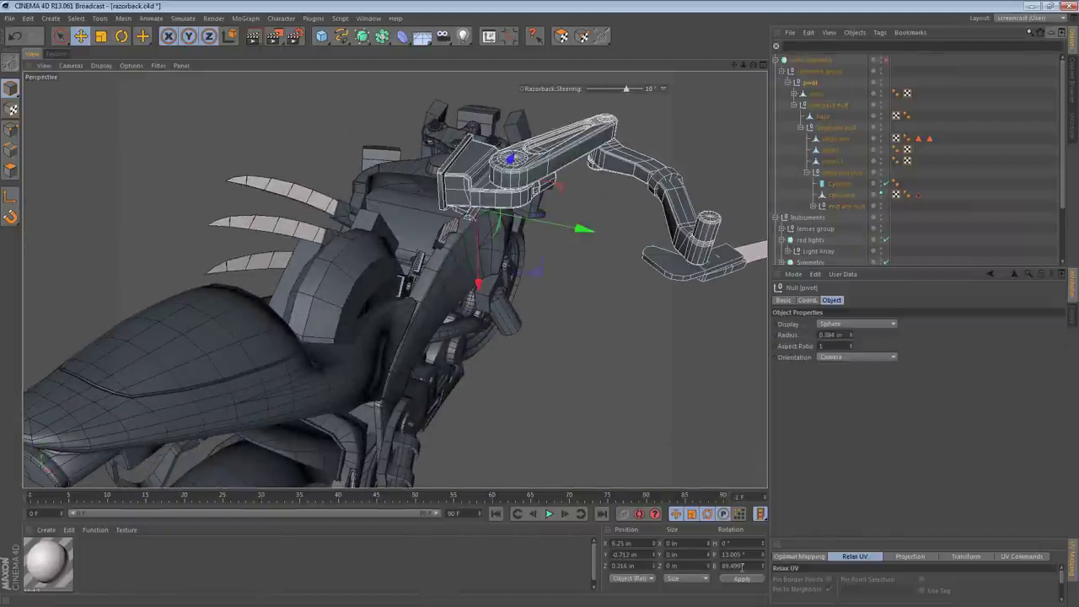
key("Return")
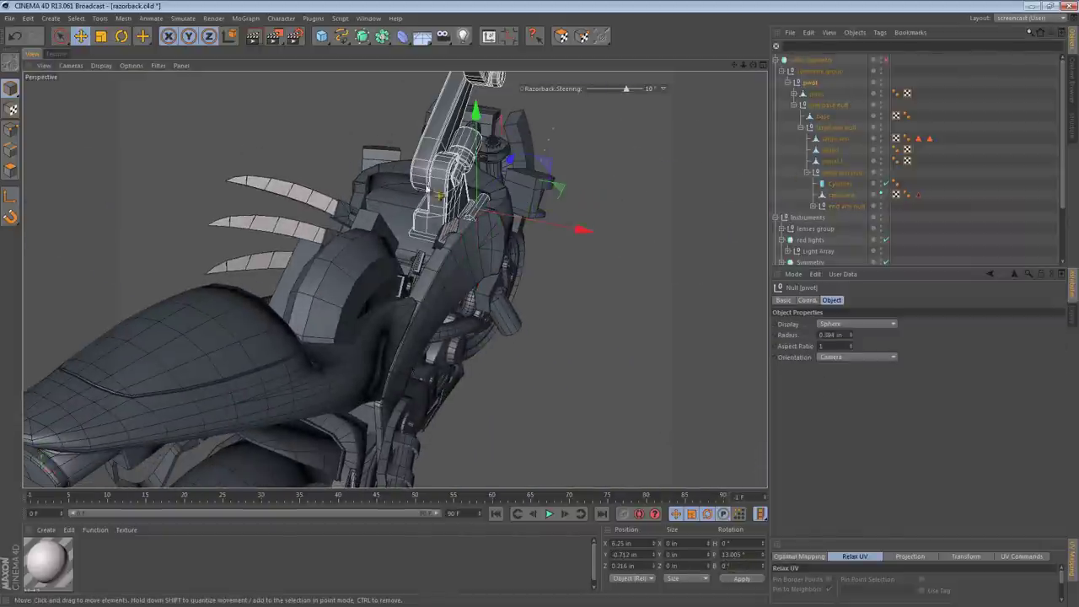
- Rotate the large arm null to fold the large arm down over the bike's body
middle_click_drag(458, 205, 427, 300, "alt")
right_click_drag(427, 301, 485, 307, "alt")
left_click_drag(487, 308, 187, 268, "alt")
middle_click_drag(520, 259, 428, 275, "alt")
left_click_drag(428, 274, 522, 234, "alt")
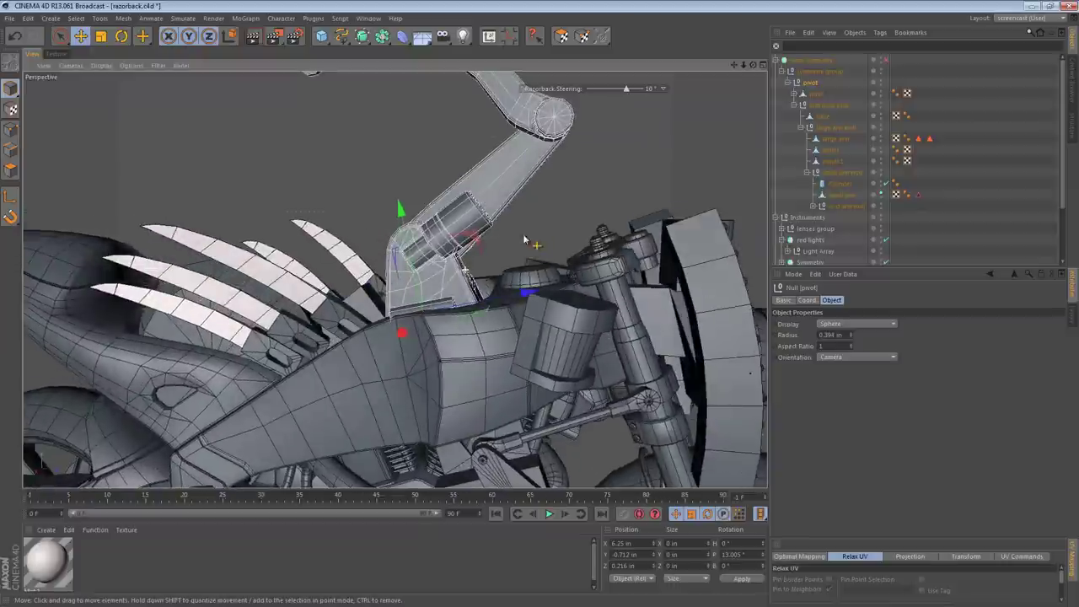
left_click(836, 129)
key("r")
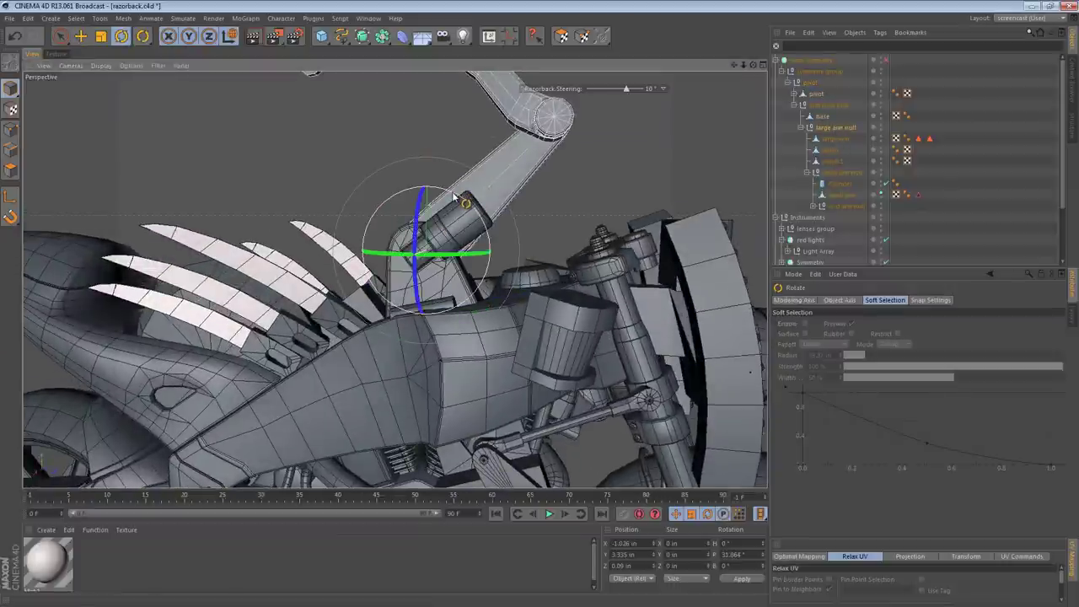
left_click_drag(459, 199, 461, 224)
- Rotate the small arm null to a pitch of about 168° so the small arm folds back alongside the large arm
left_click(822, 172)
left_click_drag(506, 194, 542, 213, "alt")
left_click_drag(469, 190, 419, 216, "alt")
right_click_drag(471, 178, 563, 174, "alt")
left_click_drag(526, 172, 257, 173, "alt")
left_click_drag(459, 202, 374, 205, "alt")
left_click_drag(515, 201, 492, 195, "alt")
middle_click_drag(529, 196, 523, 257, "alt")
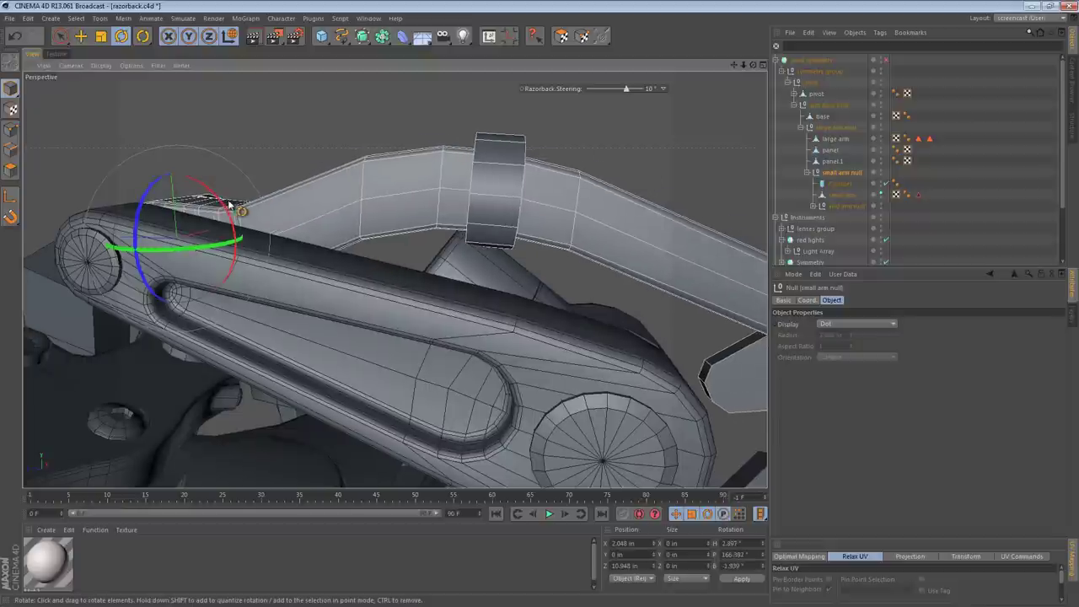
left_click_drag(229, 204, 541, 332)
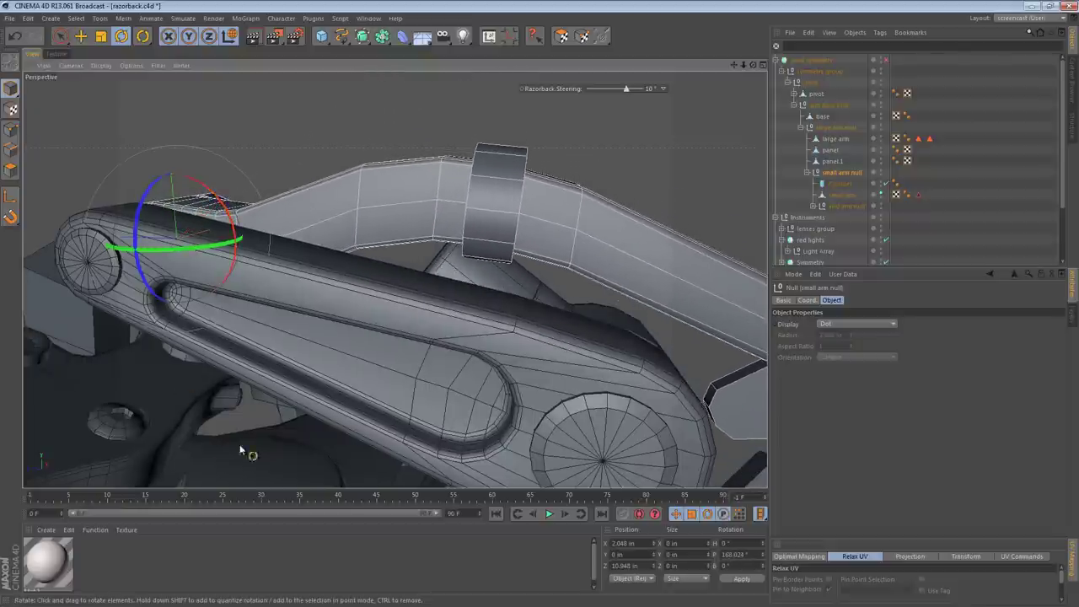
- Refine the small arm null's pitch to about 165.5° in the Right view
left_click_drag(271, 437, 376, 333, "alt")
middle_click(357, 359)
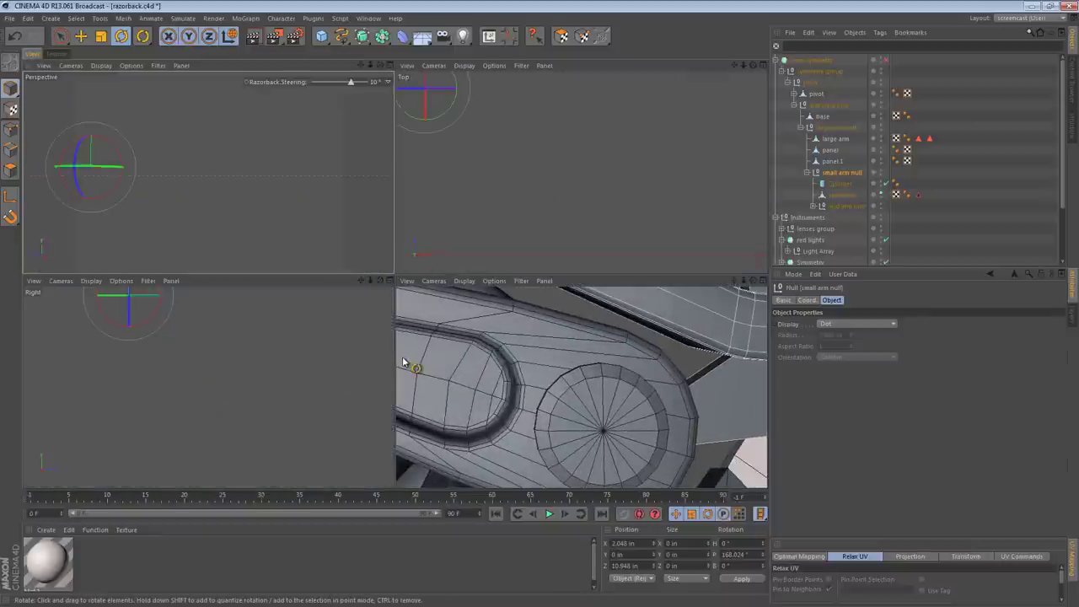
middle_click(394, 362)
middle_click_drag(236, 268, 645, 425, "alt")
right_click_drag(507, 359, 574, 347, "alt")
middle_click_drag(574, 349, 544, 414, "alt")
scroll(544, 416, "down", 2)
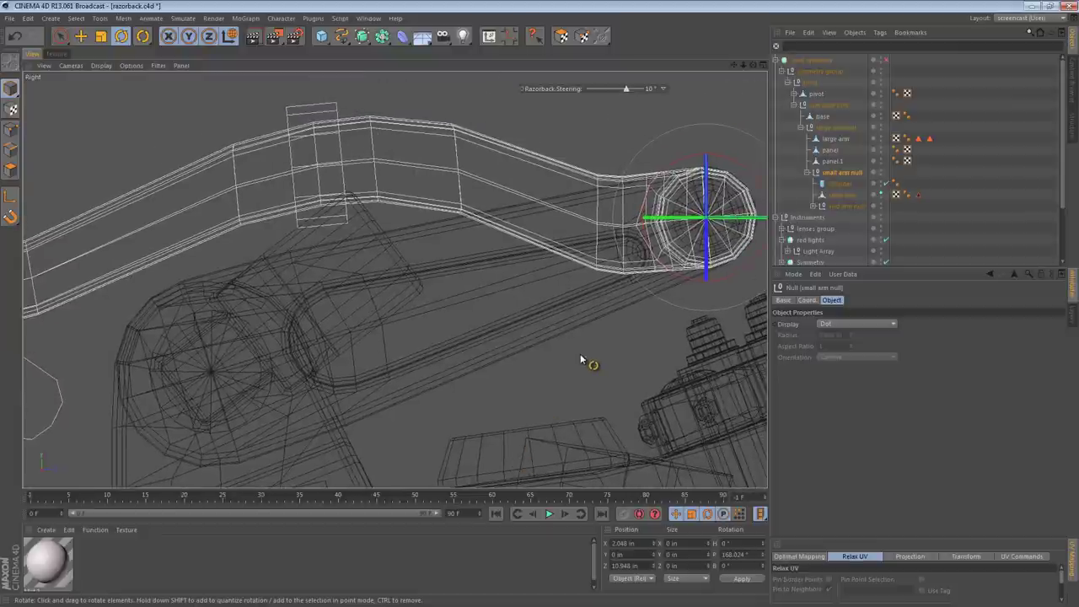
left_click_drag(579, 357, 568, 357)
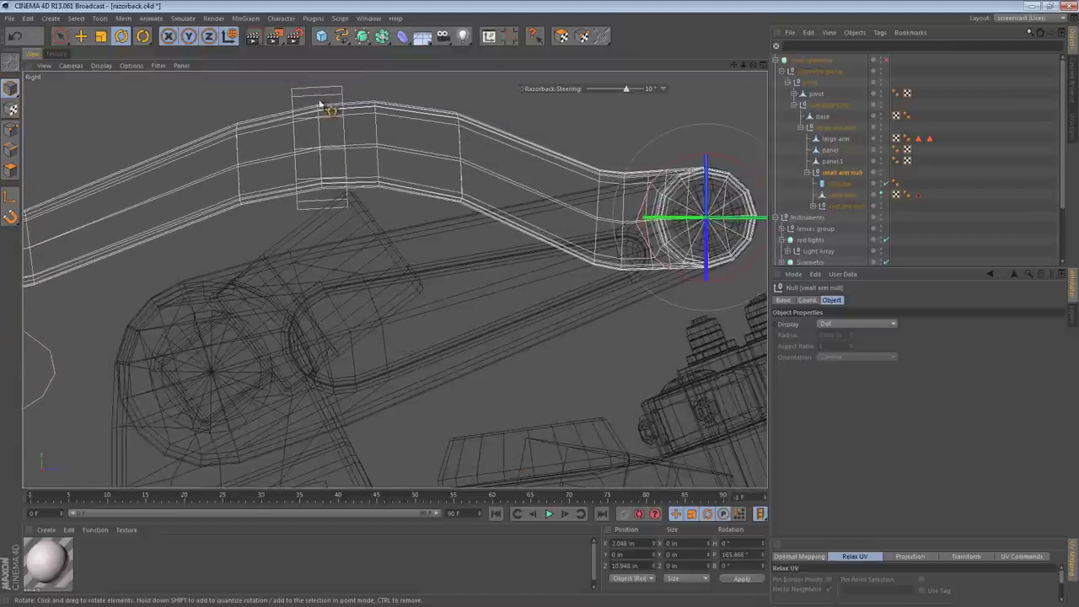
- Slide the cylinder along the small arm toward the blade end in the Right view and tilt it to about 8.5° pitch
middle_click_drag(333, 192, 453, 216, "alt")
key("e")
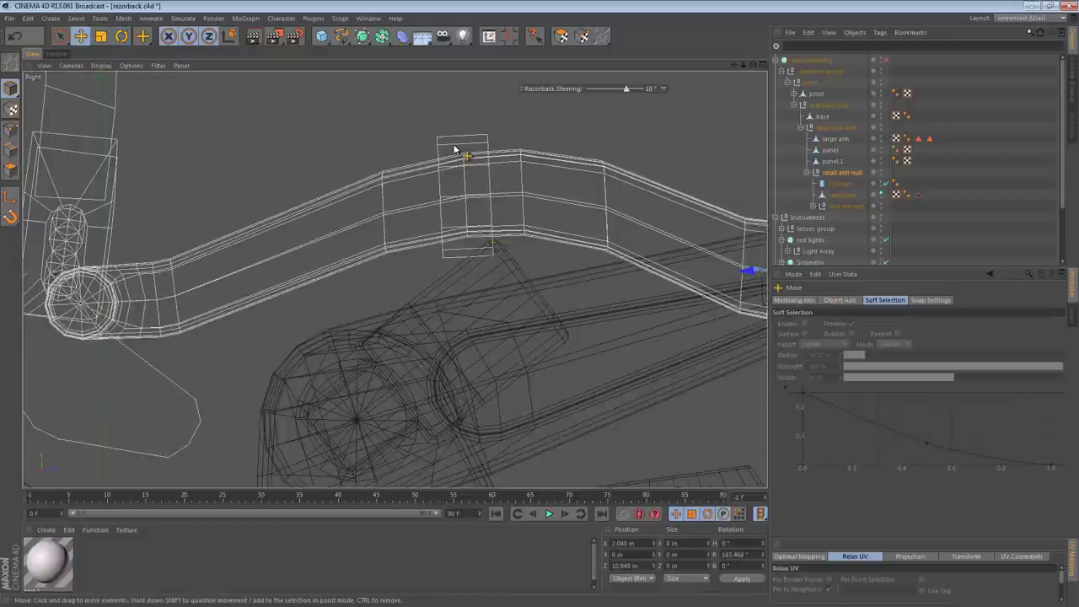
left_click(464, 150)
left_click_drag(504, 265, 422, 281)
key("r")
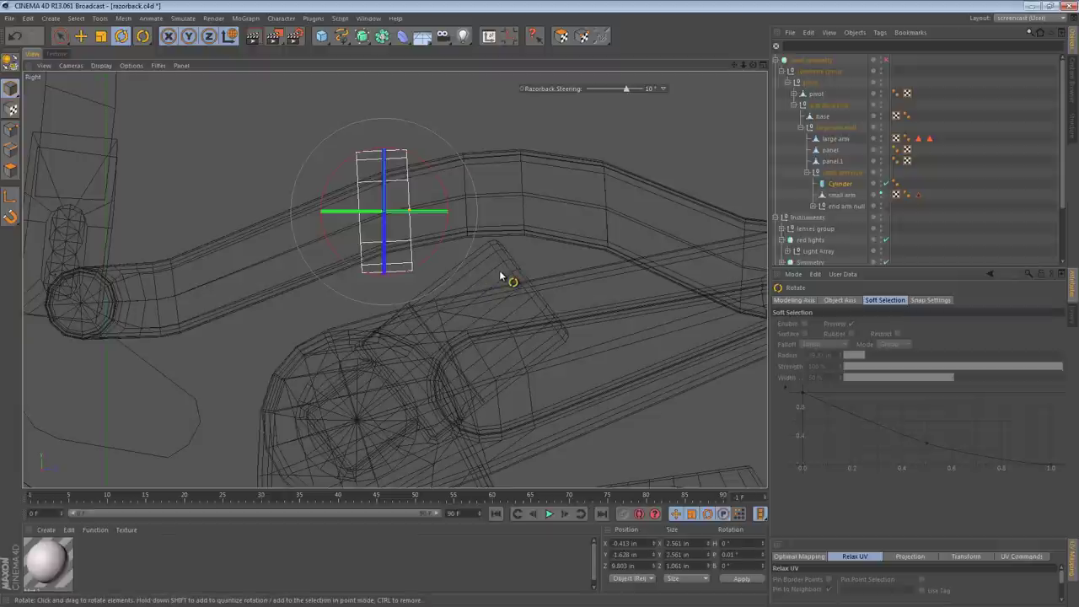
mouse_move(500, 269)
left_mouse_down()
mouse_move(514, 240)
mouse_move(516, 256)
mouse_move(500, 263)
mouse_move(512, 262)
left_mouse_up()
key("e")
key("r")
key("F1")
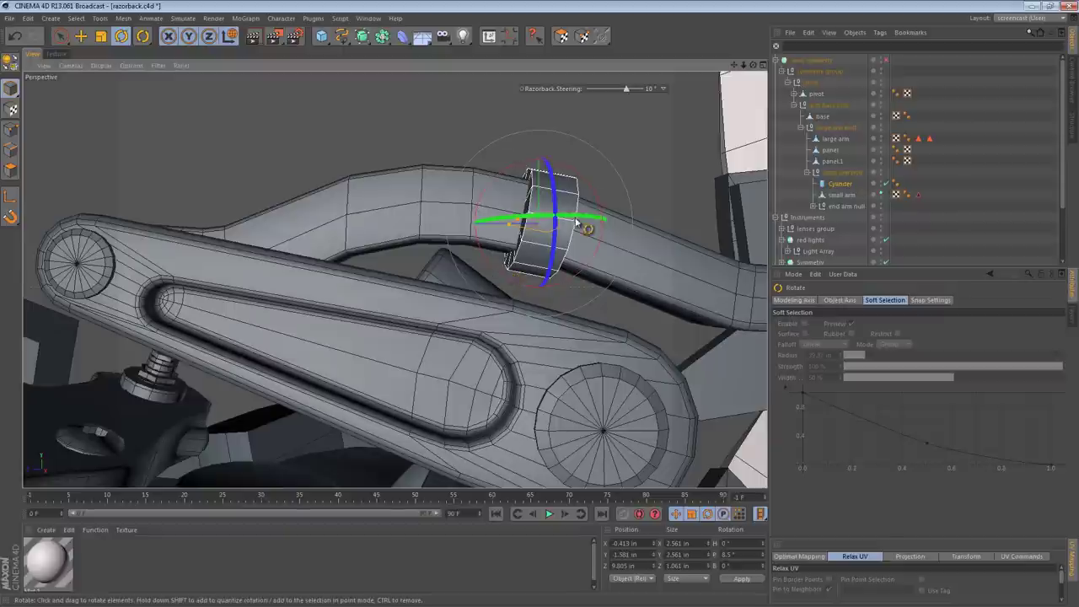
- Refine the cylinder's fit around the small arm, tilting it to about 13° pitch, enlarging its diameter to about 2.69 in and centering it
mouse_move(574, 217)
left_mouse_down("alt")
mouse_move(476, 247)
mouse_move(722, 233)
mouse_move(538, 334)
mouse_move(538, 236)
mouse_move(550, 246)
mouse_move(482, 268)
mouse_move(510, 241)
mouse_move(361, 194)
mouse_move(435, 200)
mouse_move(464, 216)
left_mouse_up("alt")
key("e")
left_click_drag(506, 245, 547, 219, "alt")
left_click_drag(461, 265, 459, 266)
left_click_drag(566, 259, 428, 271, "alt")
key("r")
key("e")
left_click_drag(408, 256, 596, 317, "alt")
left_click_drag(296, 213, 359, 344, "alt")
left_click_drag(429, 253, 432, 246)
left_click_drag(345, 320, 536, 312, "alt")
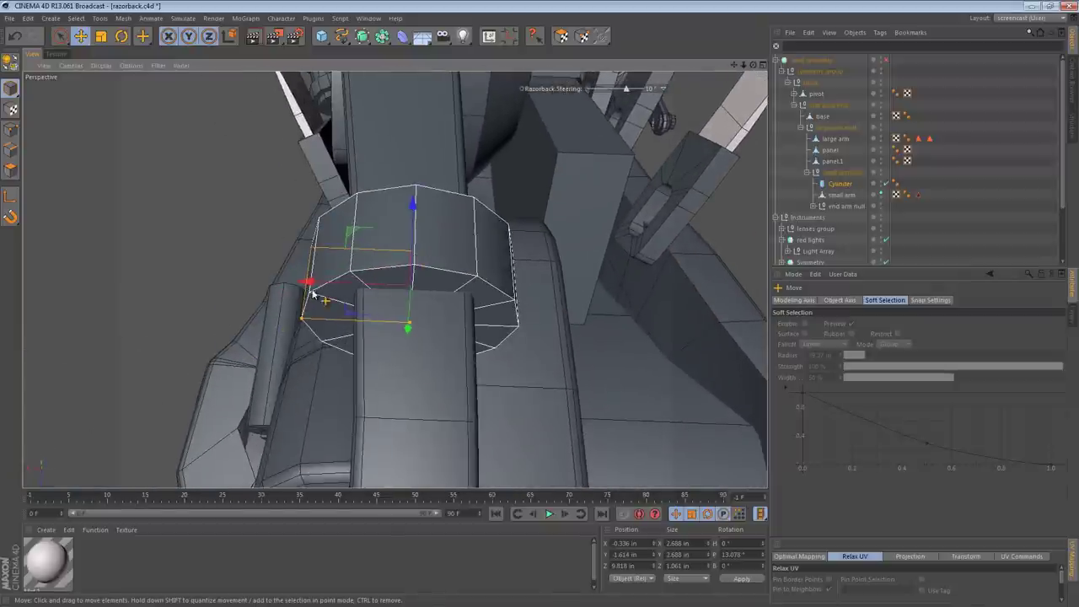
left_click_drag(307, 283, 310, 285)
- Rotate the end arm null to a pitch of about -163.4° so the blade folds back along the small arm
right_click_drag(461, 306, 385, 325, "alt")
left_click_drag(384, 325, 482, 233, "alt")
middle_click_drag(483, 233, 456, 205, "alt")
left_click_drag(458, 208, 415, 207, "alt")
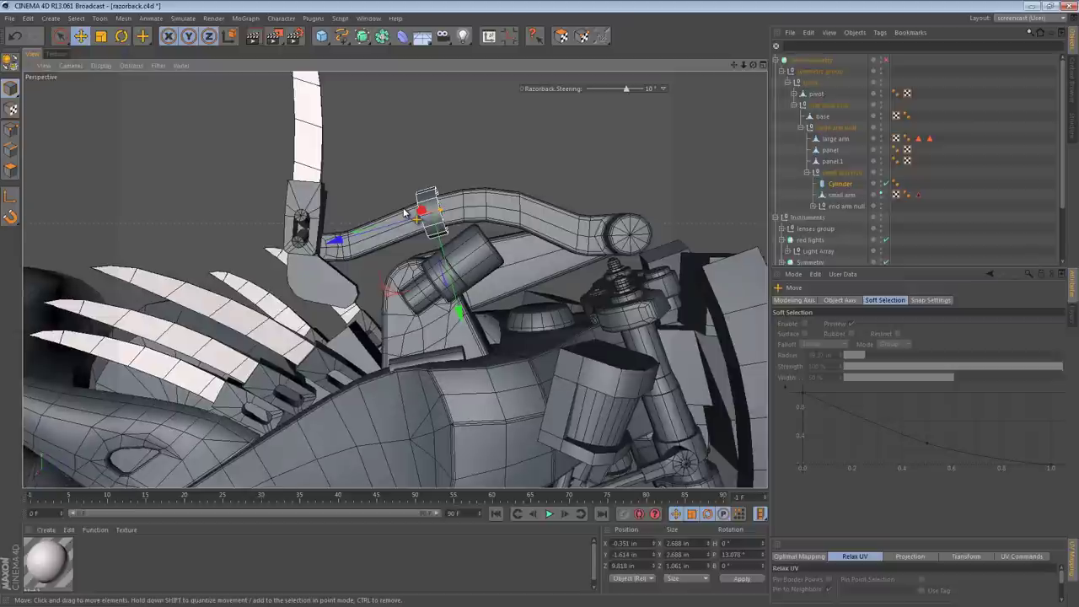
left_click(814, 206)
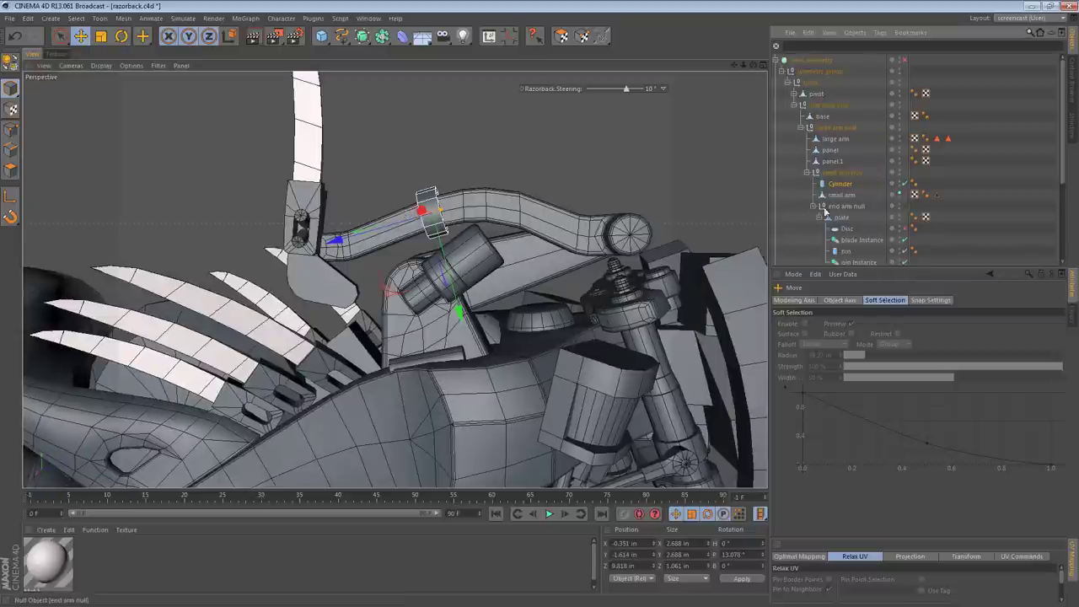
left_click(839, 208)
key("r")
left_click_drag(341, 196, 742, 395)
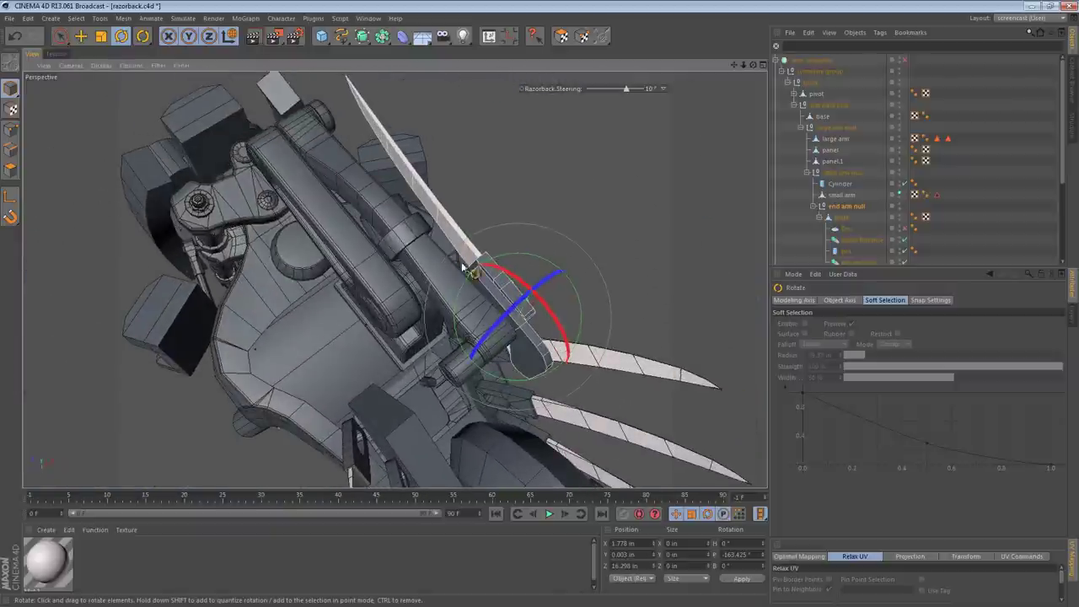
right_click_drag(452, 258, 494, 251, "alt")
mouse_move(452, 258)
left_mouse_down("alt")
mouse_move(576, 187)
mouse_move(577, 159)
mouse_move(450, 269)
left_mouse_up("alt")
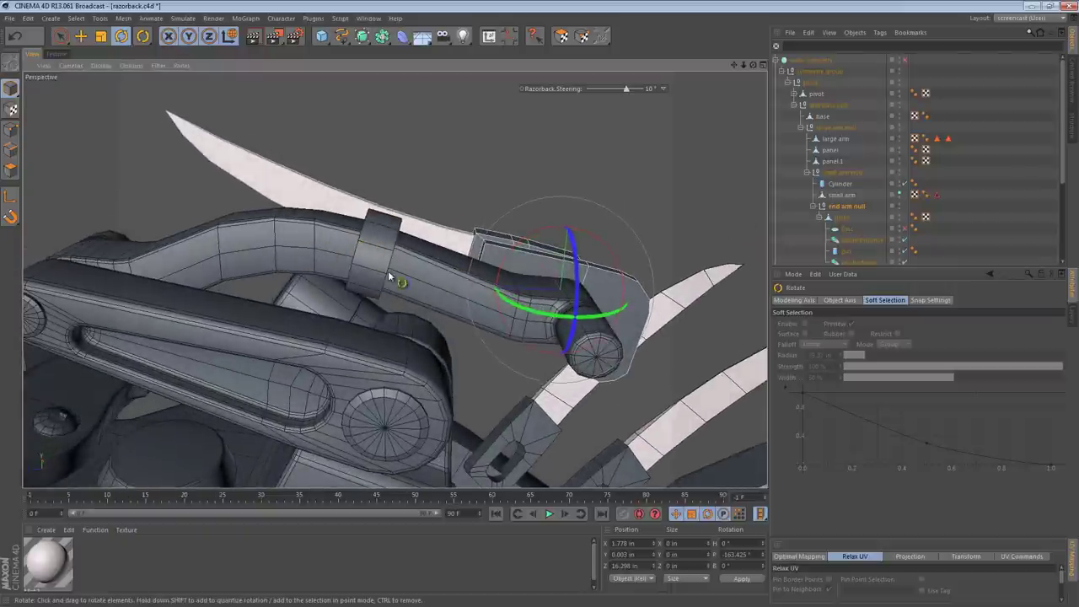
left_click_drag(401, 277, 287, 316, "alt")
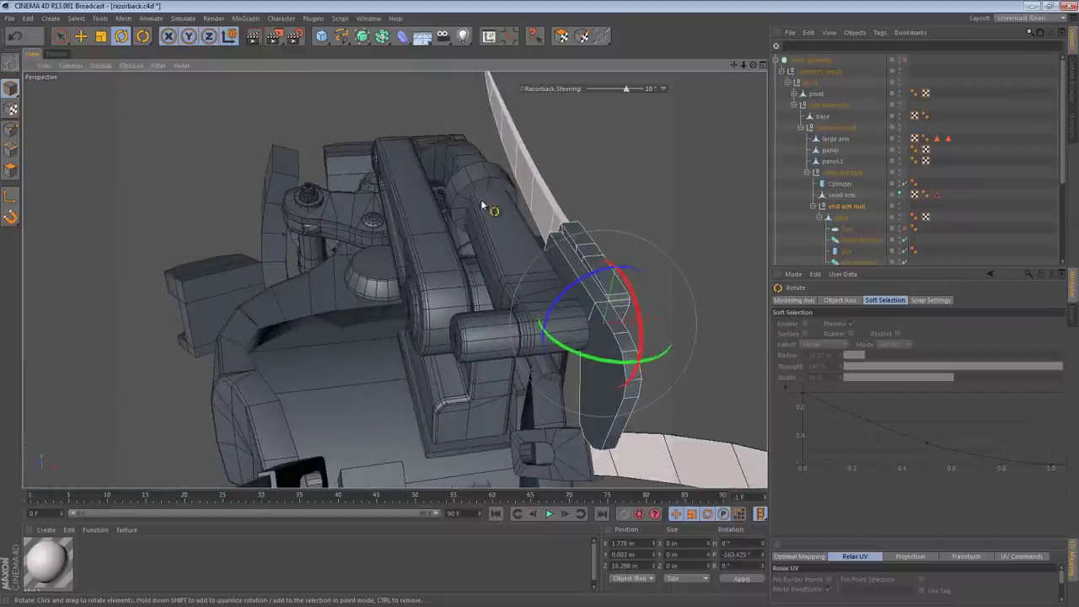
left_click(851, 206)
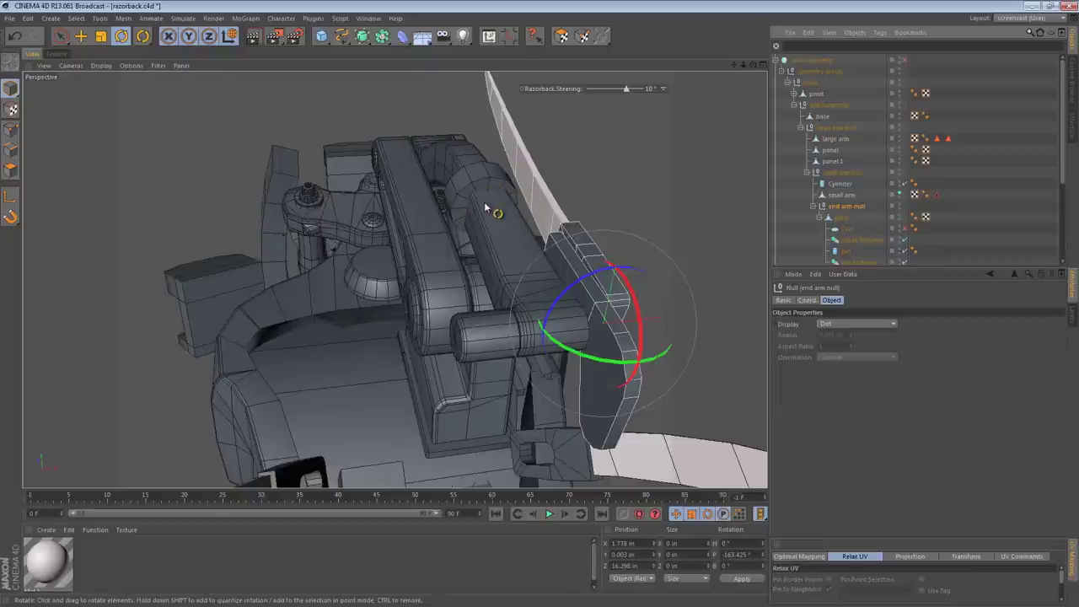
- Collapse the symmetry group and hide the Instruments, kickstand pivot and Razorback objects to isolate the arm assembly
left_click(782, 71)
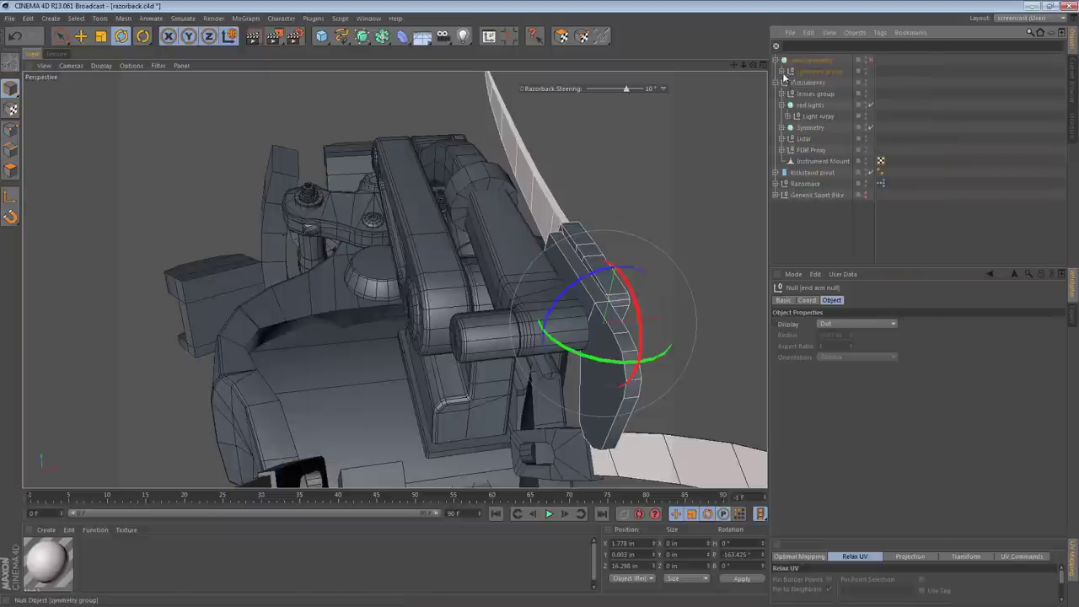
left_click(851, 61)
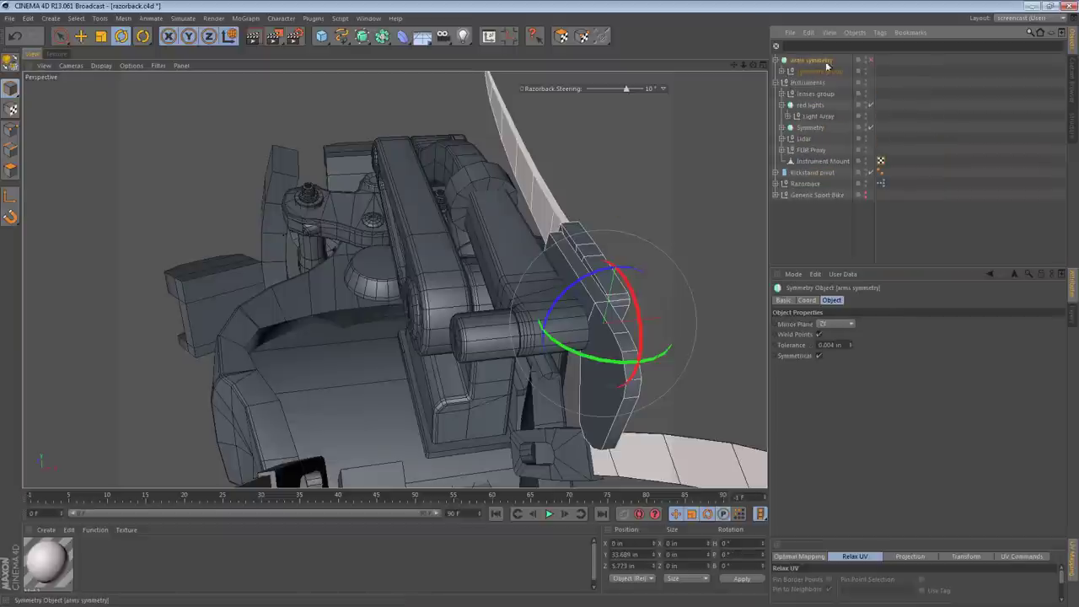
left_click(870, 105)
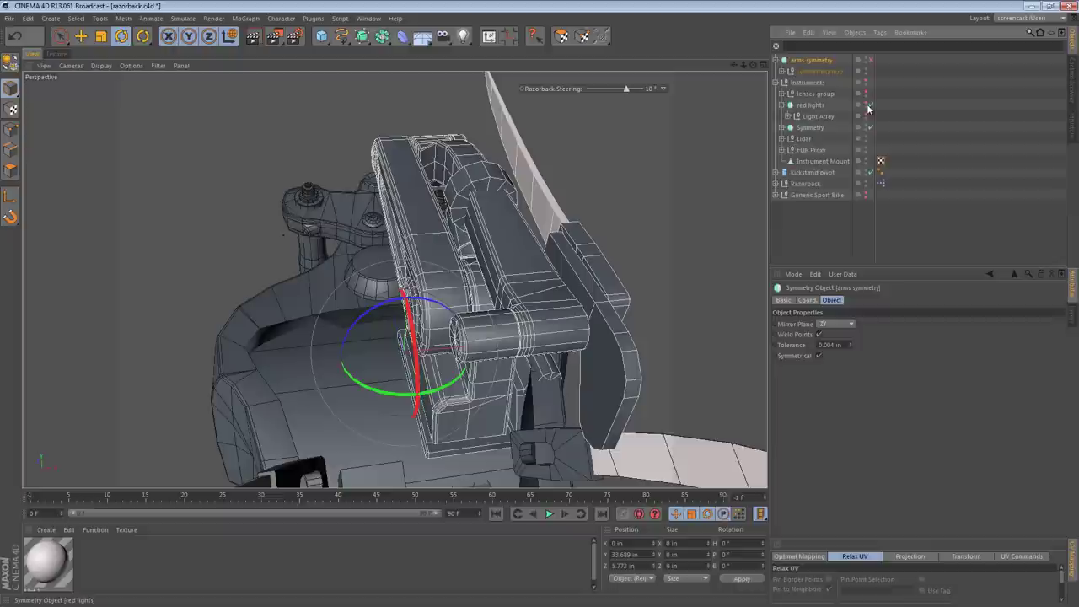
left_click(775, 82)
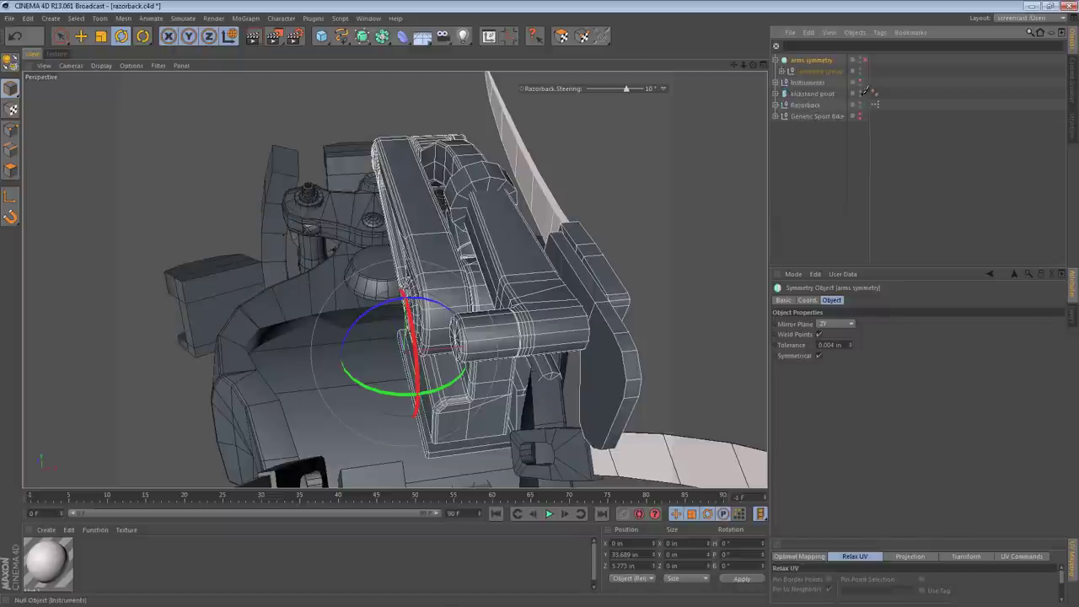
left_click(859, 114)
left_click(820, 148)
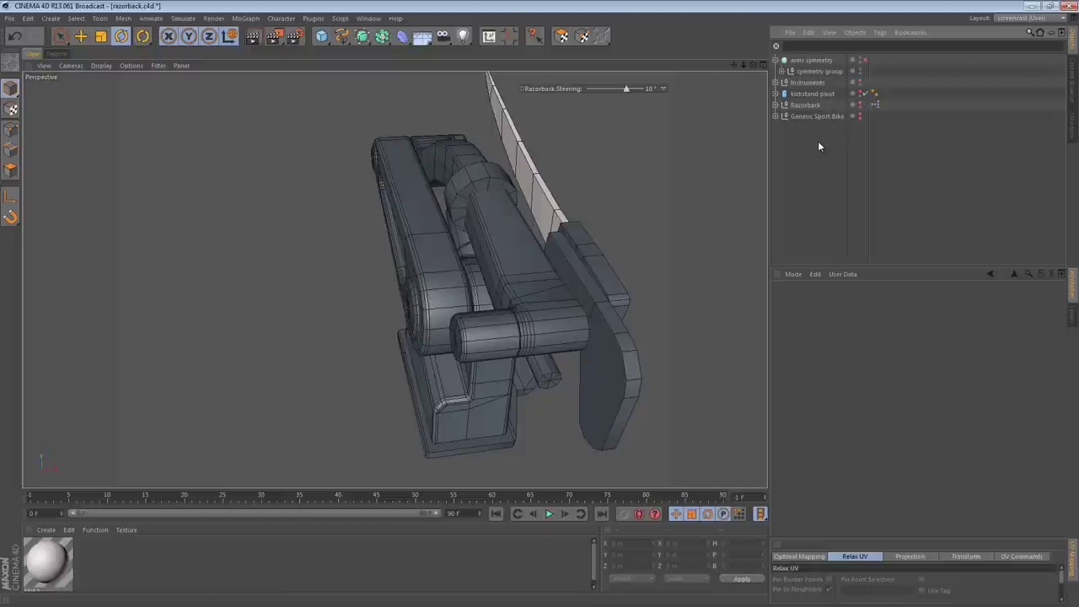
- Expand the symmetry group's hierarchy, select the plate object under the end arm null and collapse its children
mouse_move(481, 261)
left_mouse_down("alt")
mouse_move(632, 223)
mouse_move(578, 217)
mouse_move(566, 299)
mouse_move(574, 266)
mouse_move(628, 234)
left_mouse_up("alt")
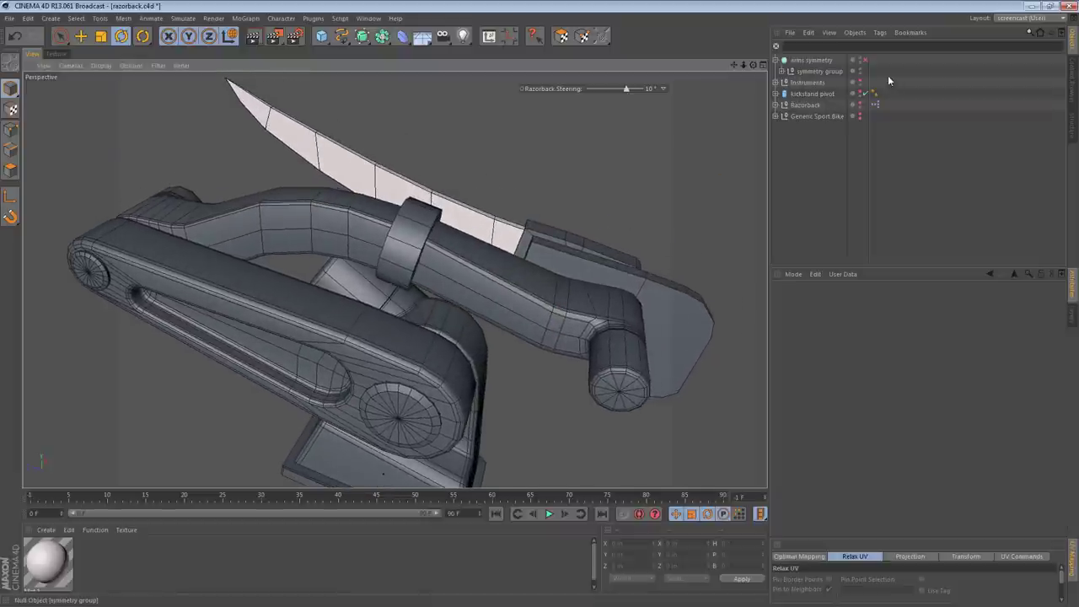
left_click(809, 61)
left_click(798, 73)
left_click(780, 71)
scroll(861, 184, "down", 2)
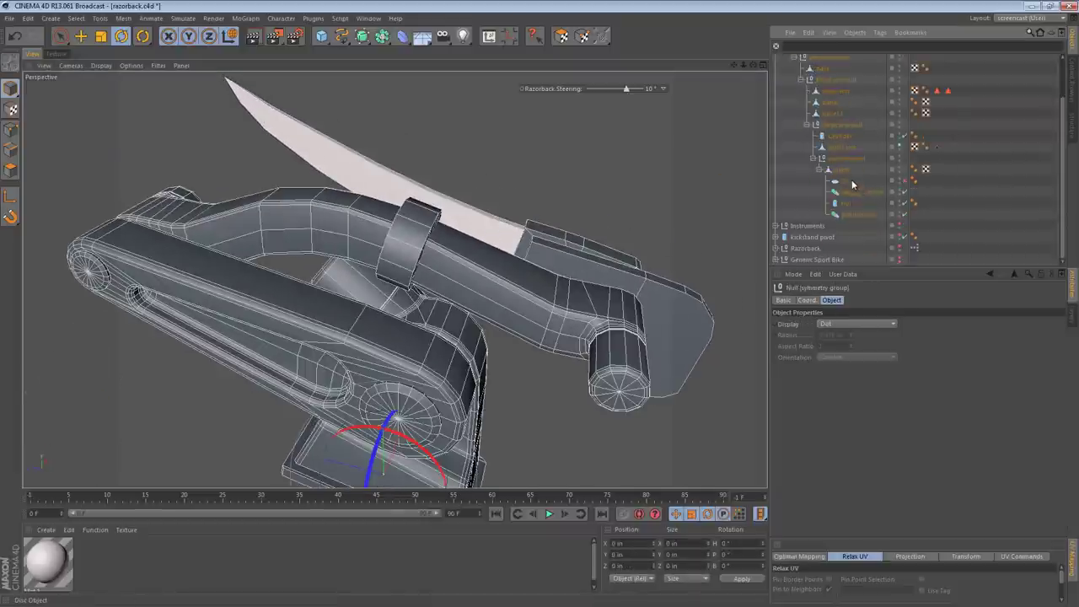
left_click(828, 171)
left_click(819, 171)
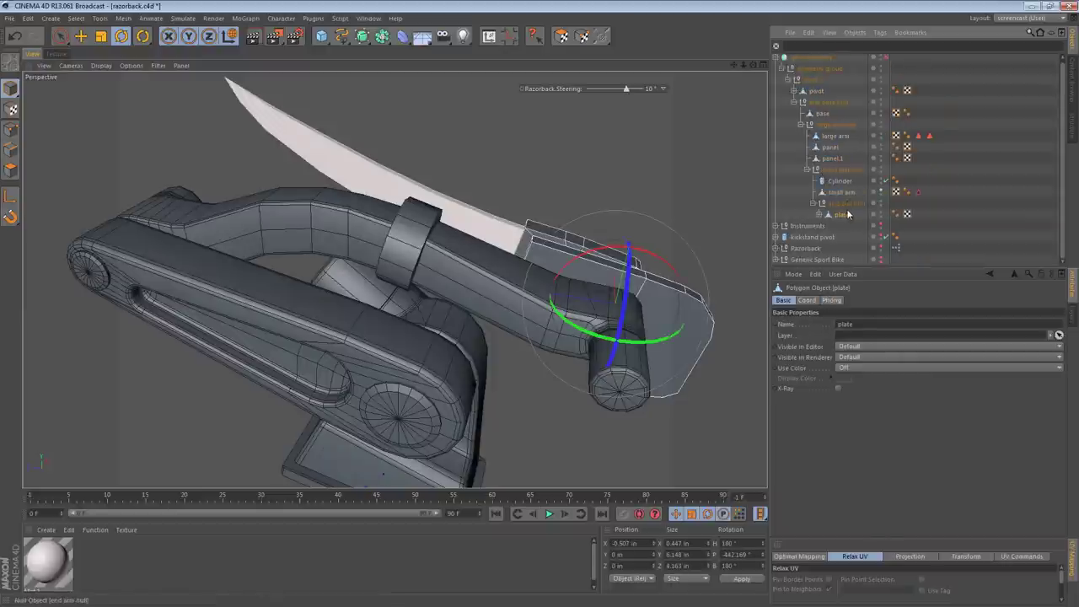
- Duplicate the small arm null with all its children and nest the copy inside the original small arm null
left_click(845, 203)
left_click(834, 170)
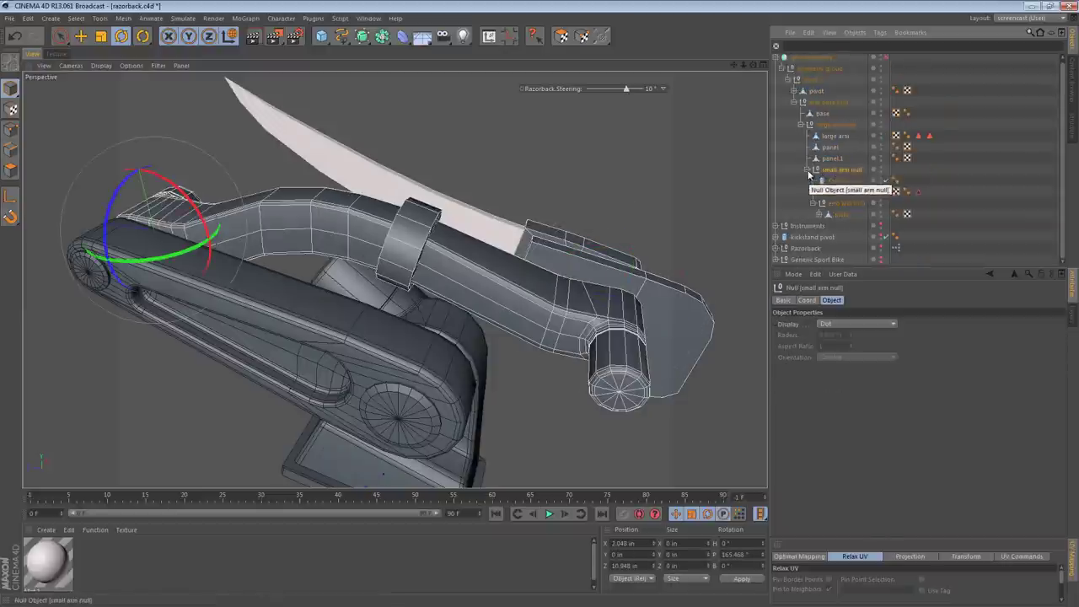
left_click(807, 170)
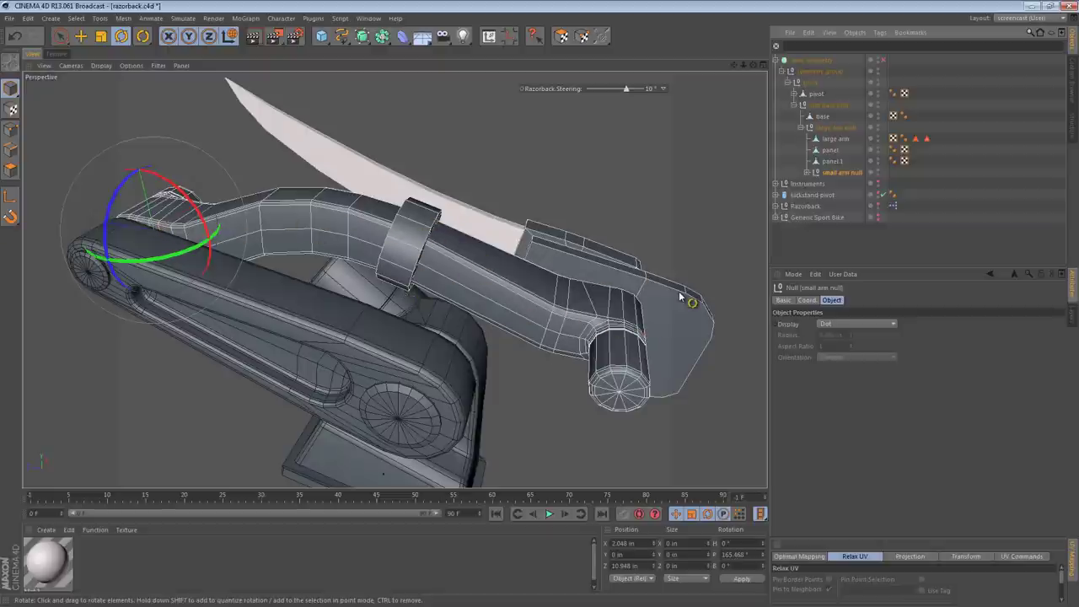
left_click(806, 172)
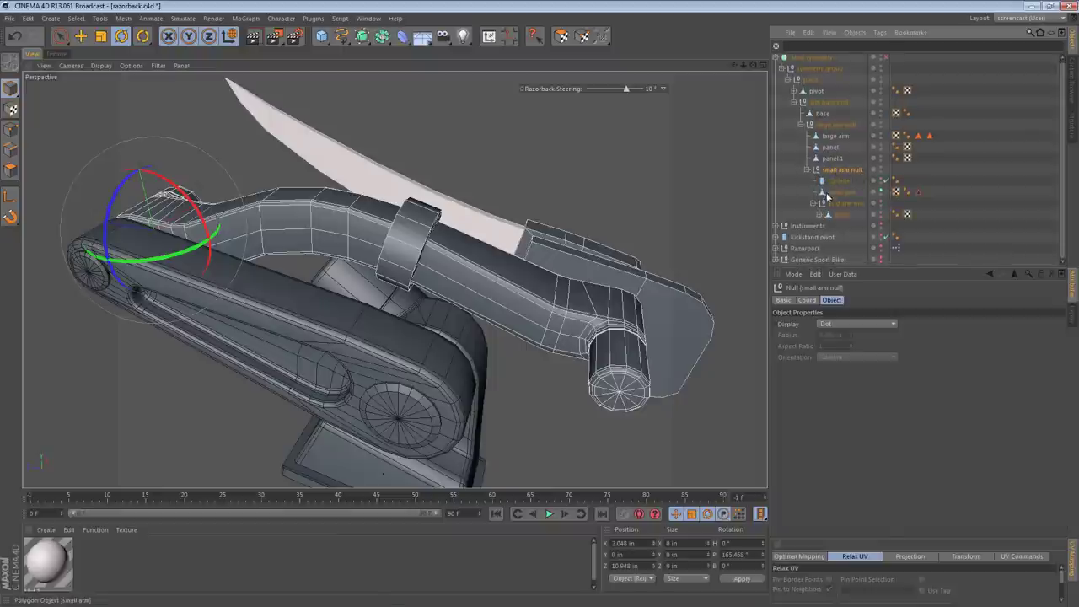
left_click(837, 204)
left_click(813, 204)
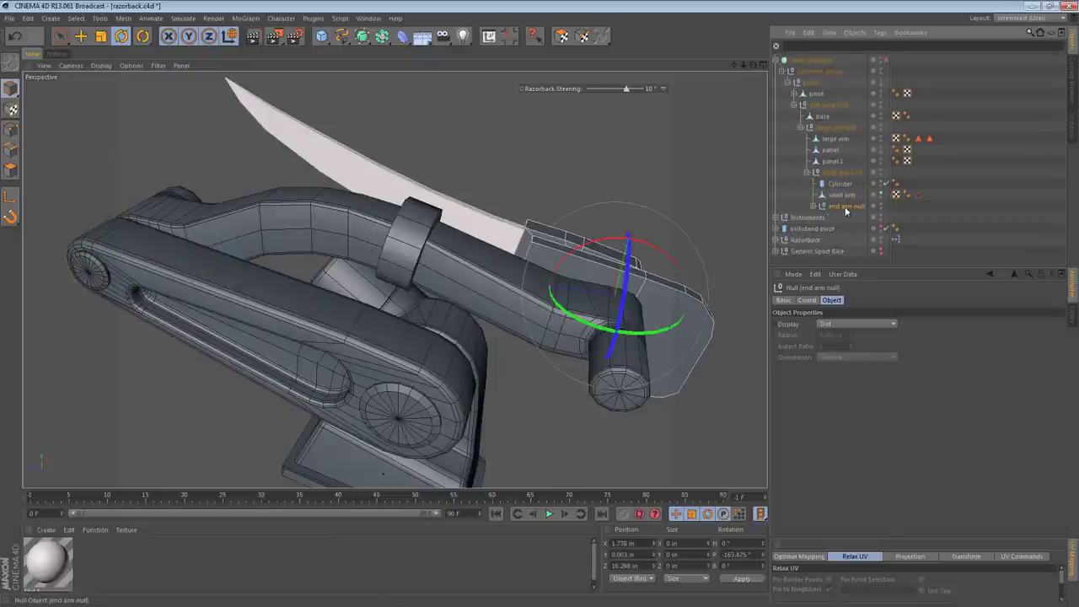
left_click(842, 173)
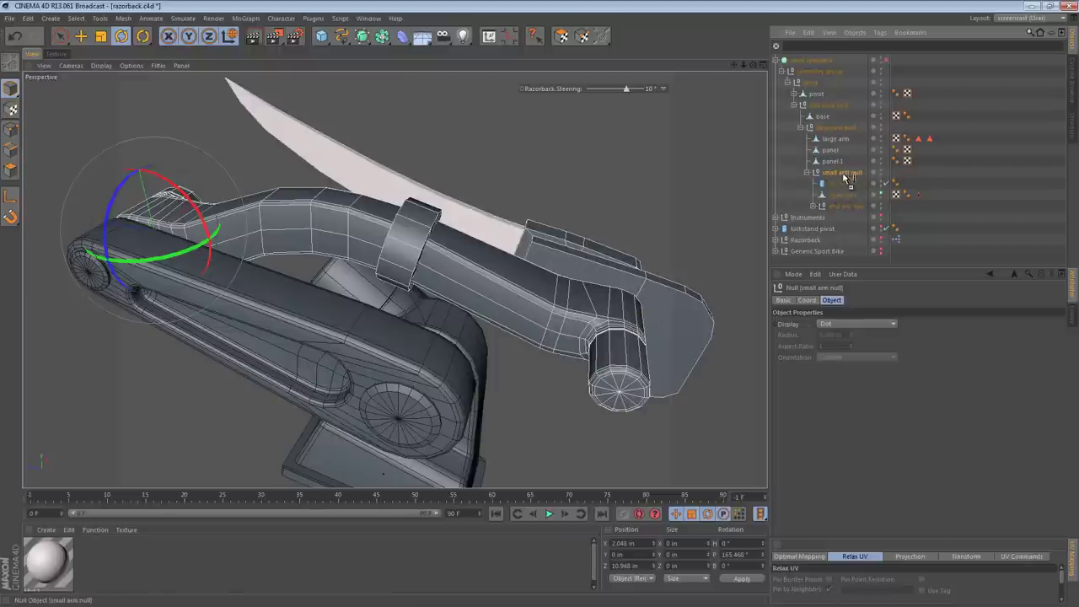
left_click_drag(836, 205, 846, 205, "ctrl")
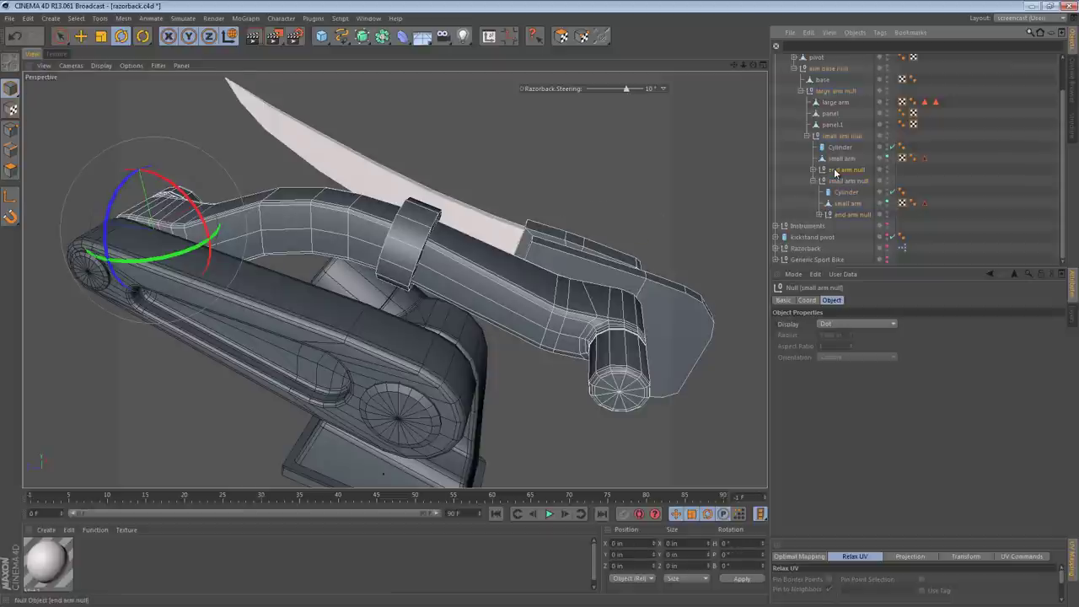
- Delete the end arm null directly under the original small arm null, keeping the one in the nested copy
left_click(834, 171)
left_click(839, 137)
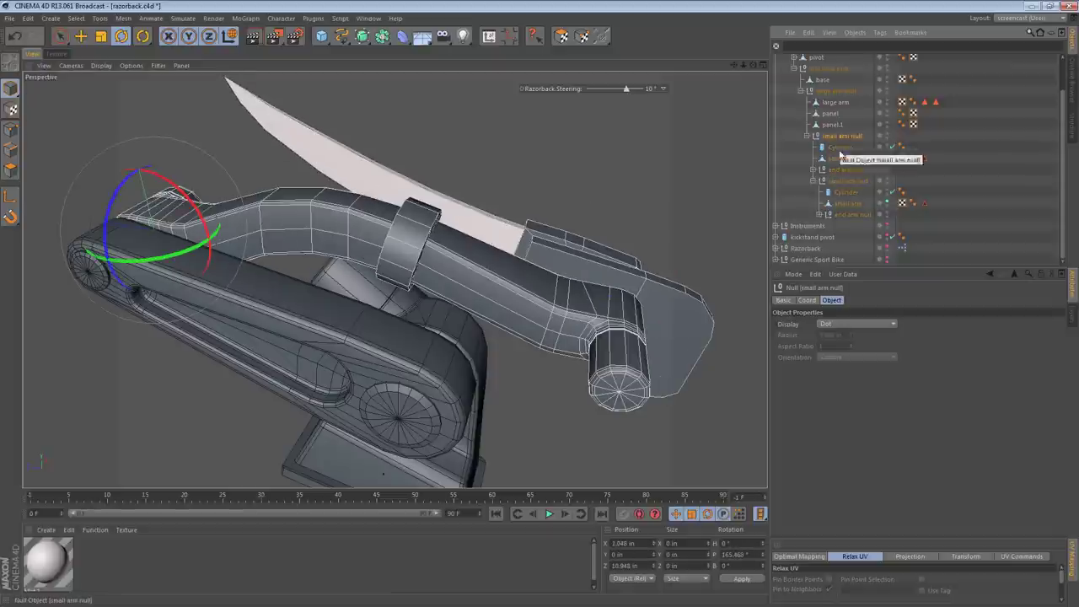
left_click(841, 182)
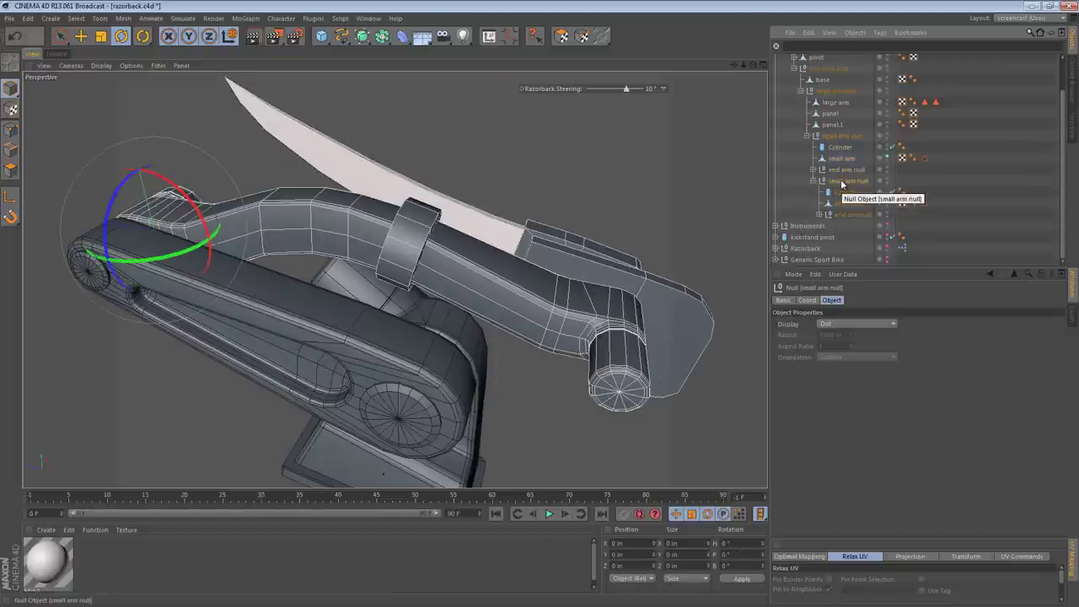
left_click(853, 171)
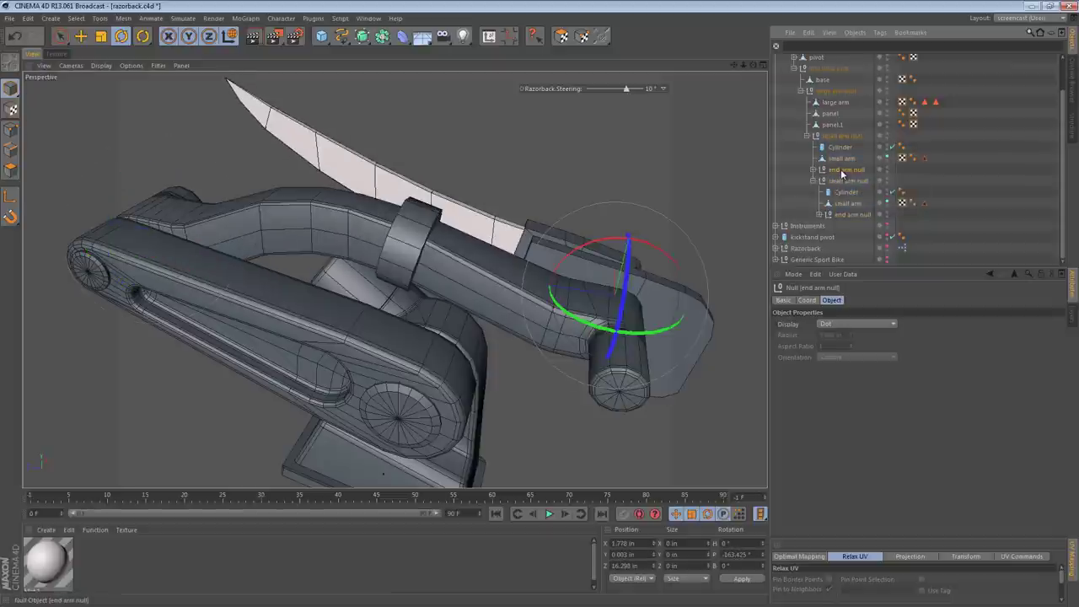
key("Delete")
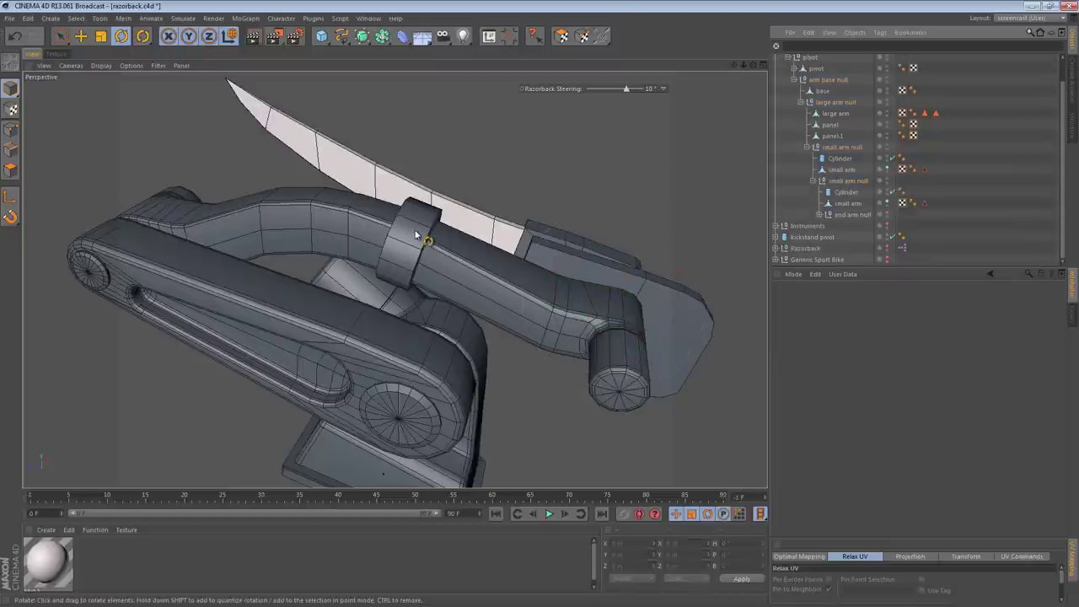
- Examine which objects belong to the original small arm null and which belong to its nested copy
left_click(840, 170)
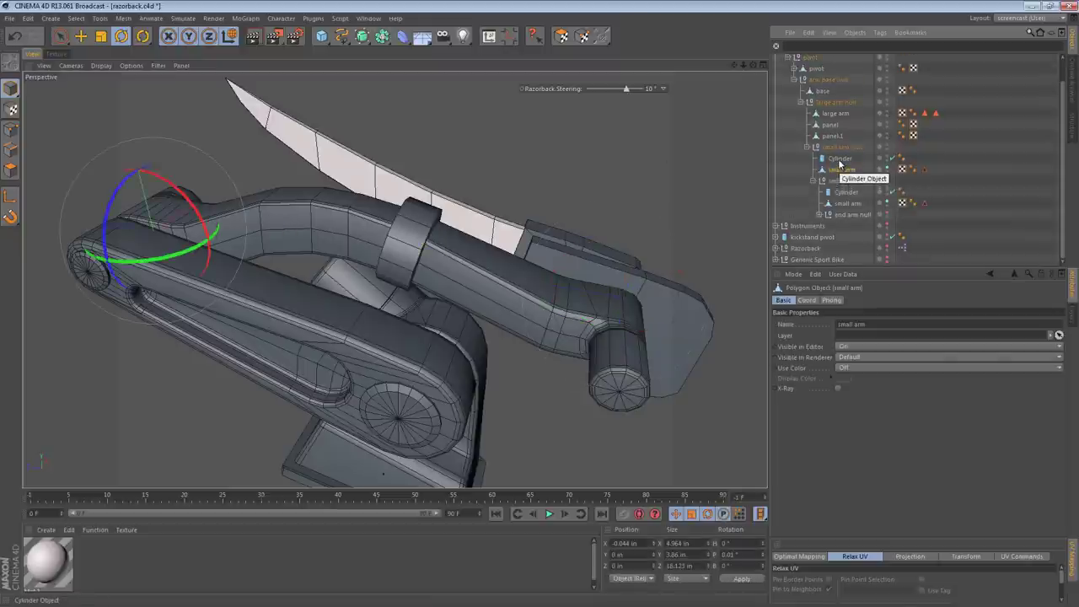
left_click(840, 159)
left_click(842, 148)
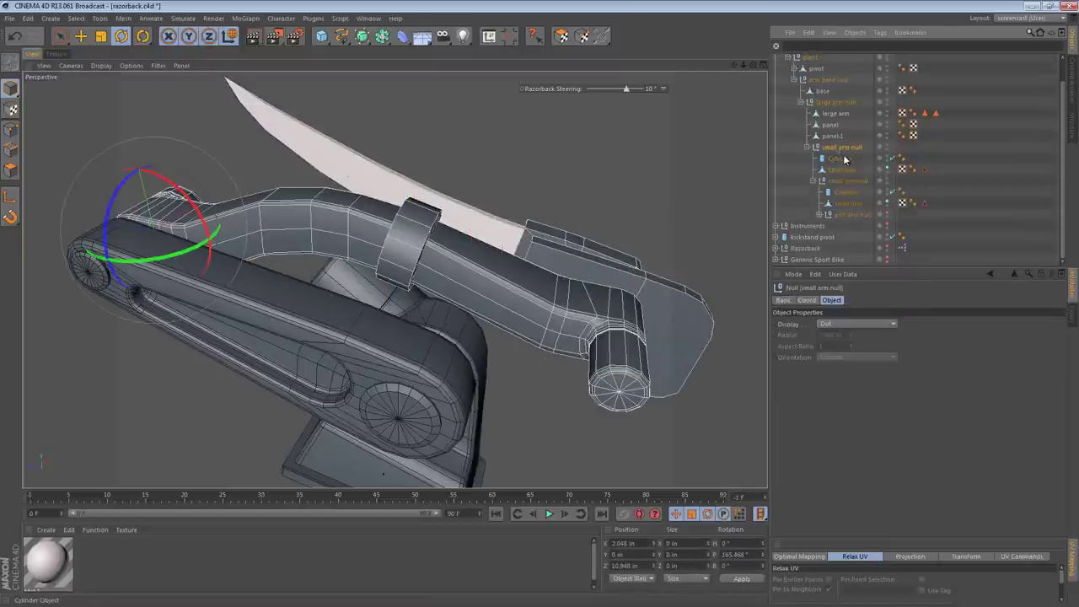
left_click(843, 170)
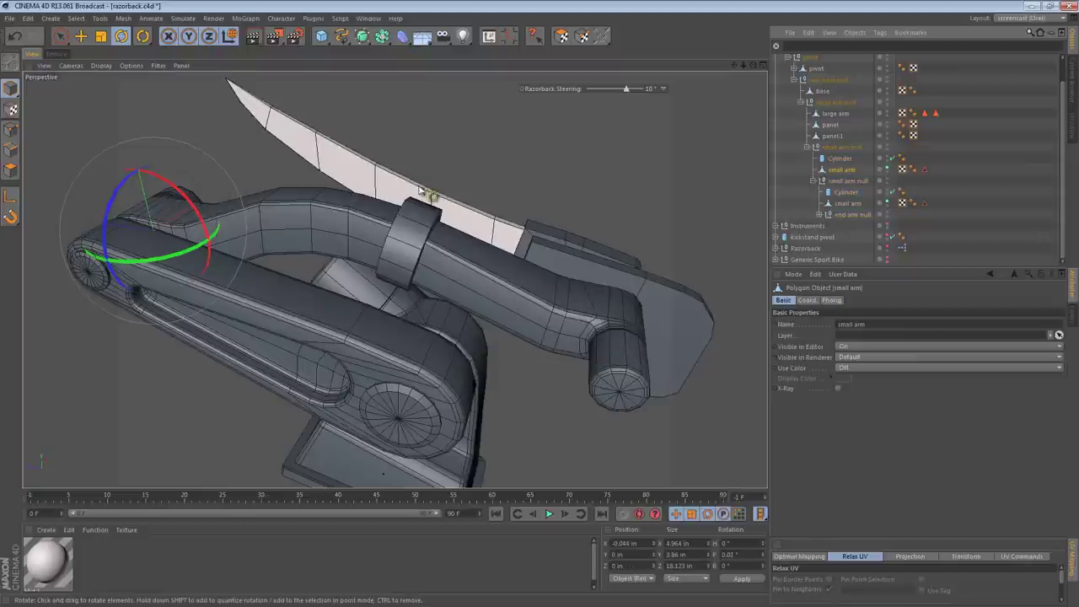
left_click(10, 172)
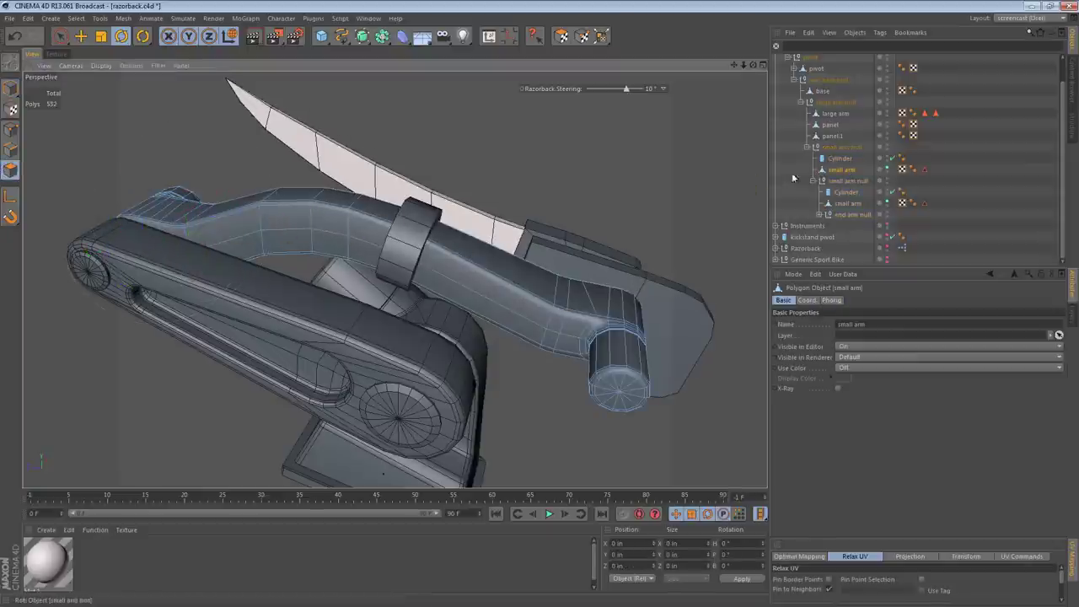
left_click(841, 158)
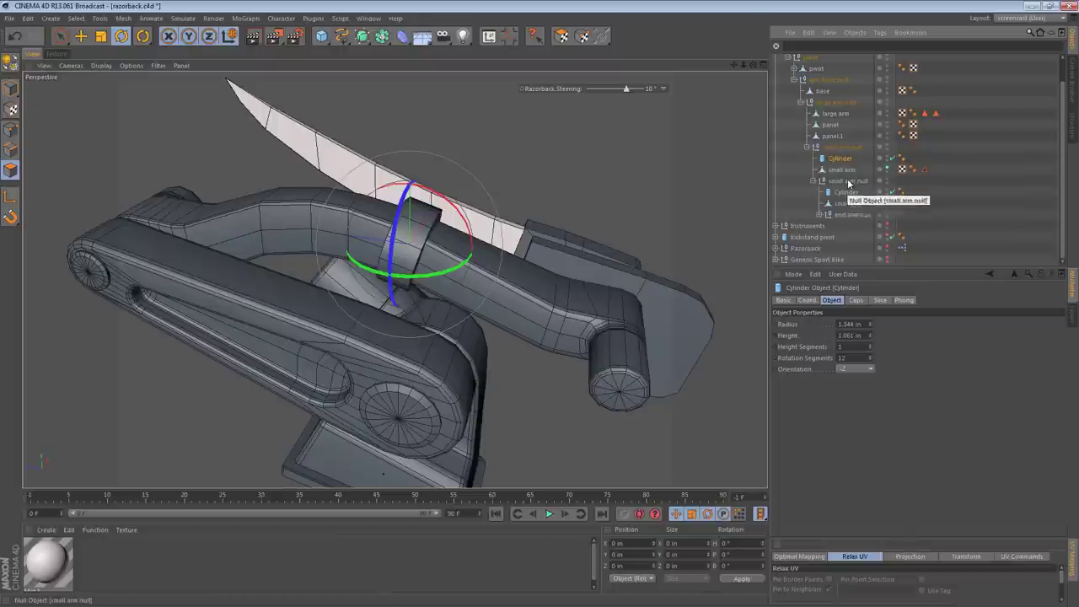
left_click(848, 181)
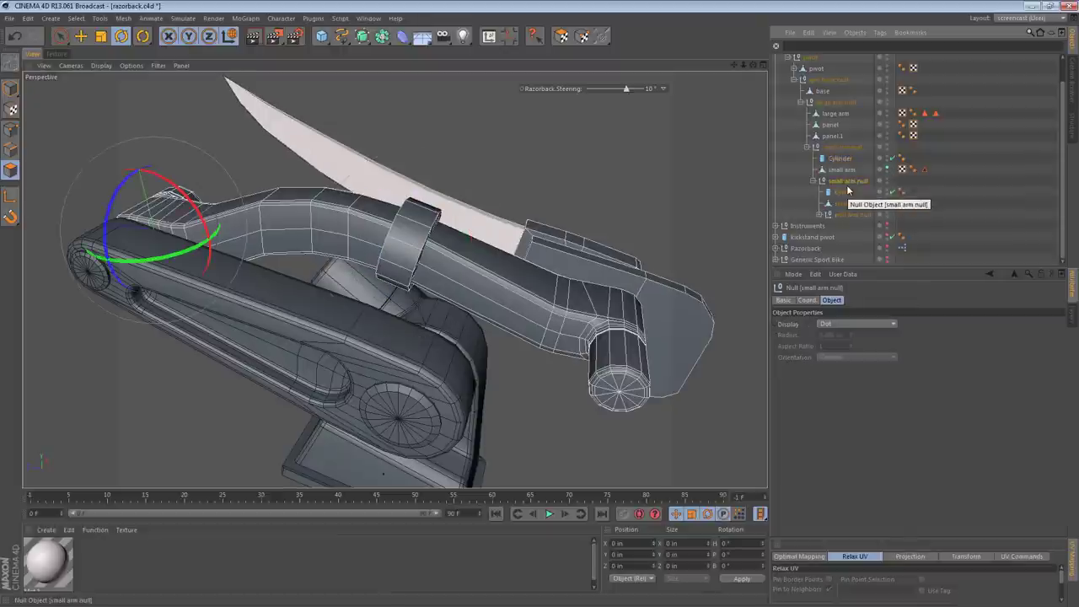
left_click(846, 192)
left_click(847, 203)
left_click(851, 214)
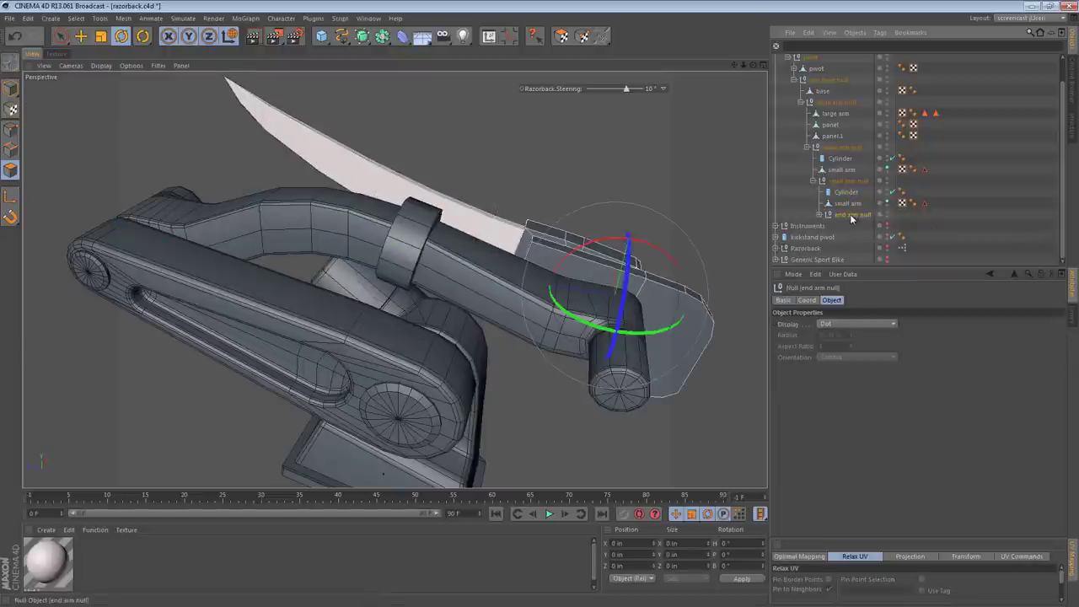
- Rename the nested small arm null as "forearm null"
left_click(848, 181)
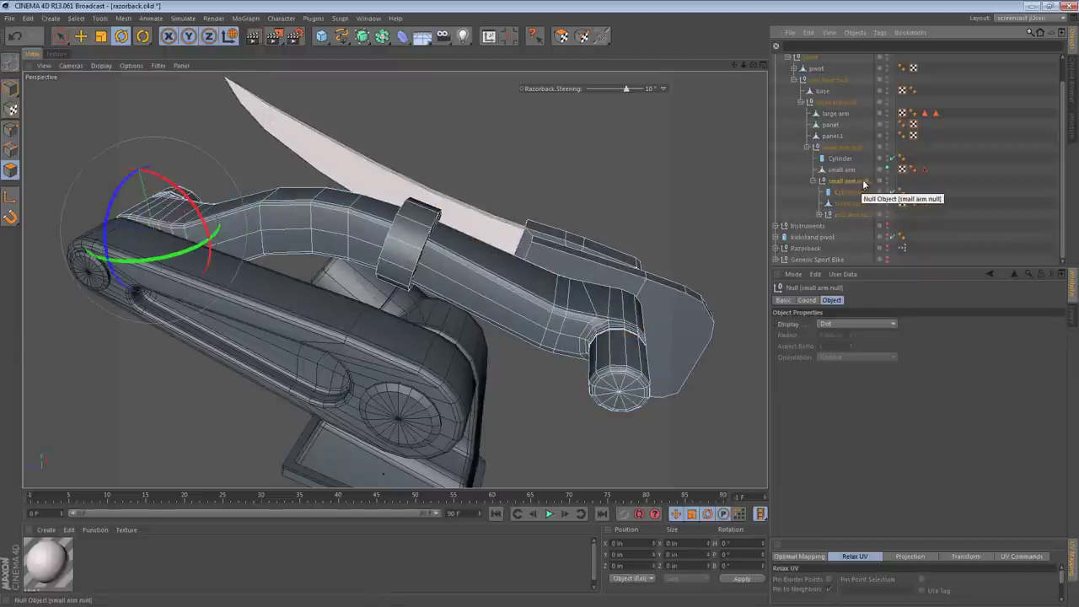
double_click(851, 182)
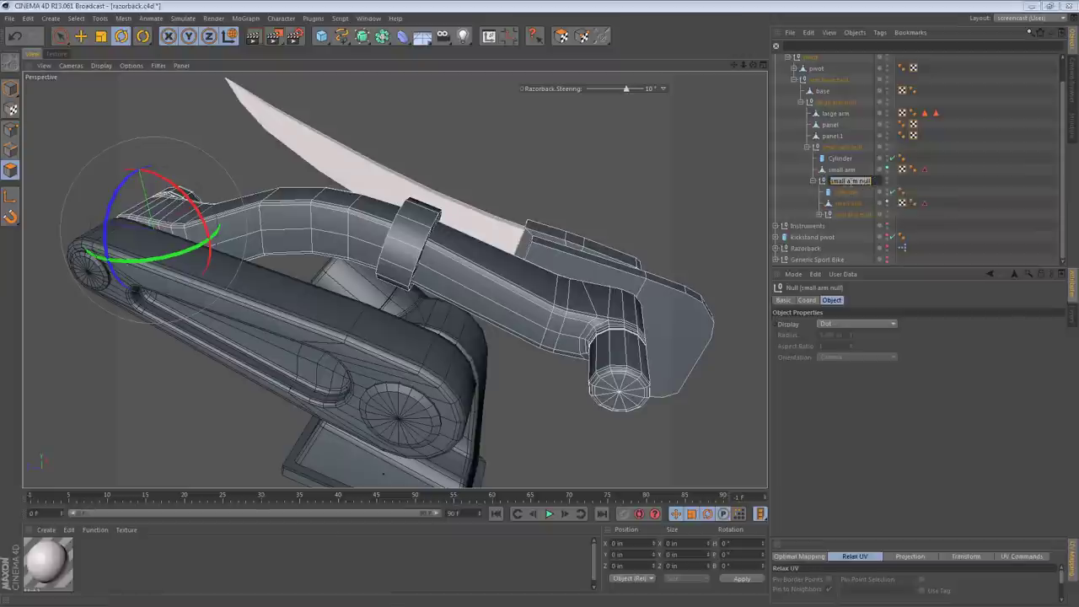
left_click(851, 181)
left_click_drag(875, 181, 830, 182)
type("wris")
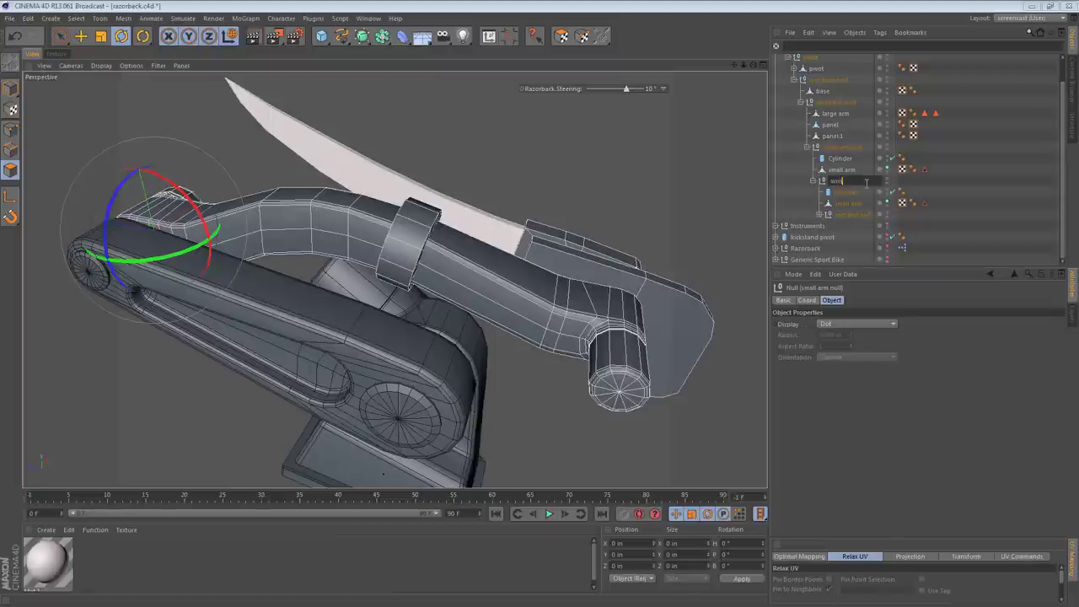
key("Return")
key("Return")
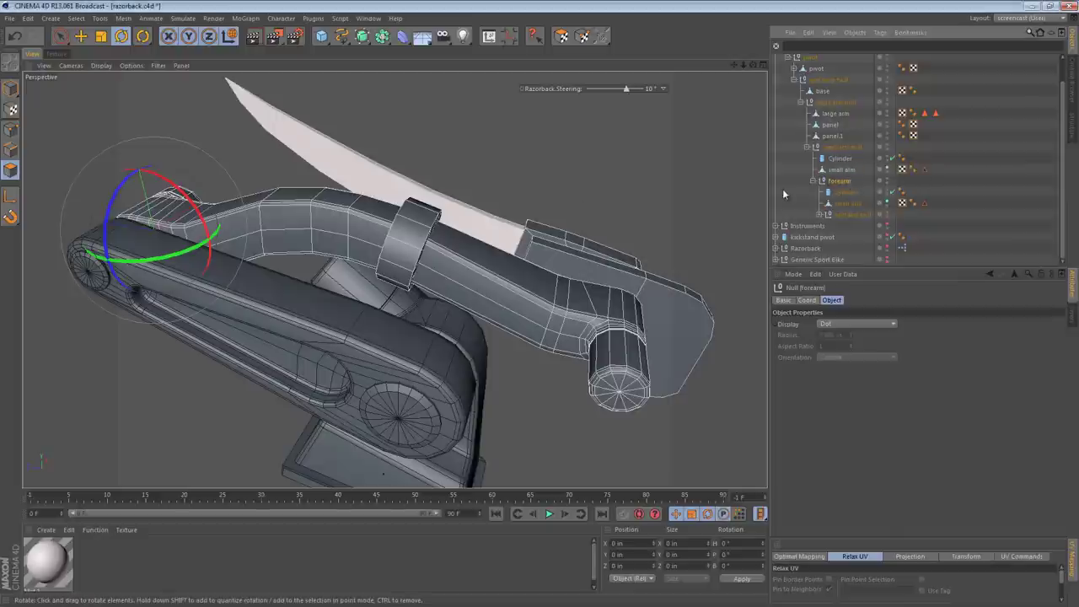
double_click(839, 182)
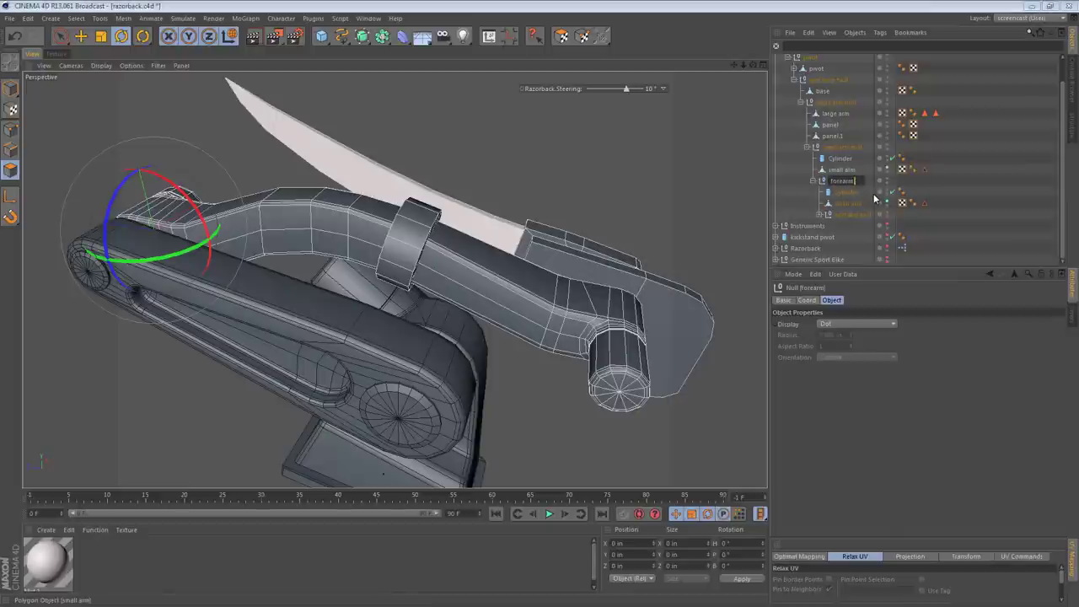
type("null")
key("Return")
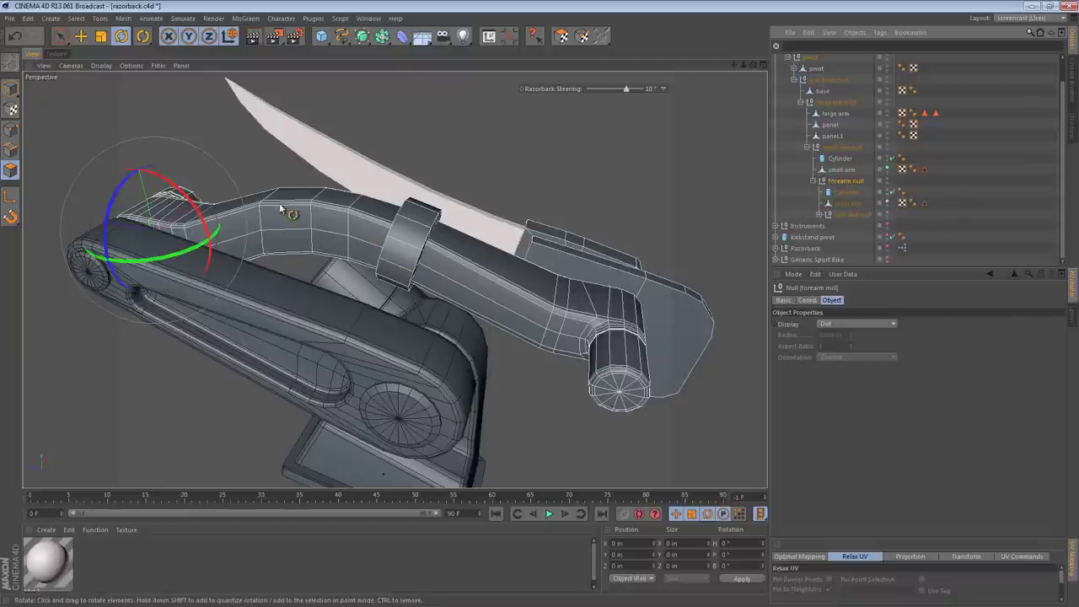
- Set up the original small arm for point editing in a wireframe Right view framed on the cylinder collar
left_click(842, 171)
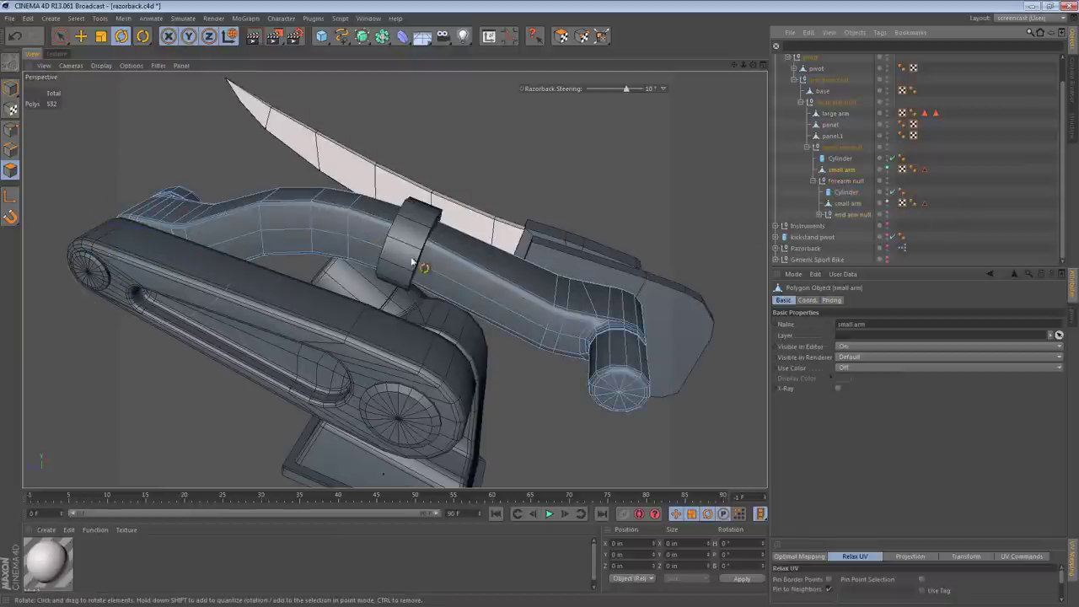
left_click_drag(394, 254, 443, 253, "alt")
right_click_drag(380, 249, 436, 251, "alt")
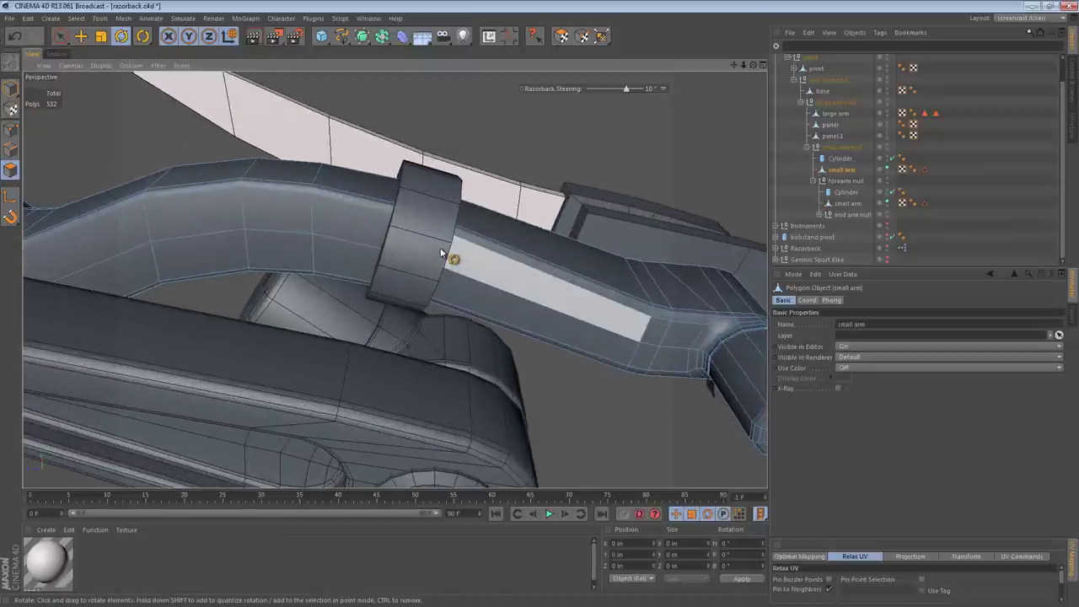
key("n")
key("g")
left_click_drag(437, 243, 435, 171, "alt")
middle_click(436, 171)
middle_click(235, 354)
right_click_drag(430, 236, 483, 231, "alt")
middle_click_drag(483, 229, 557, 258, "alt")
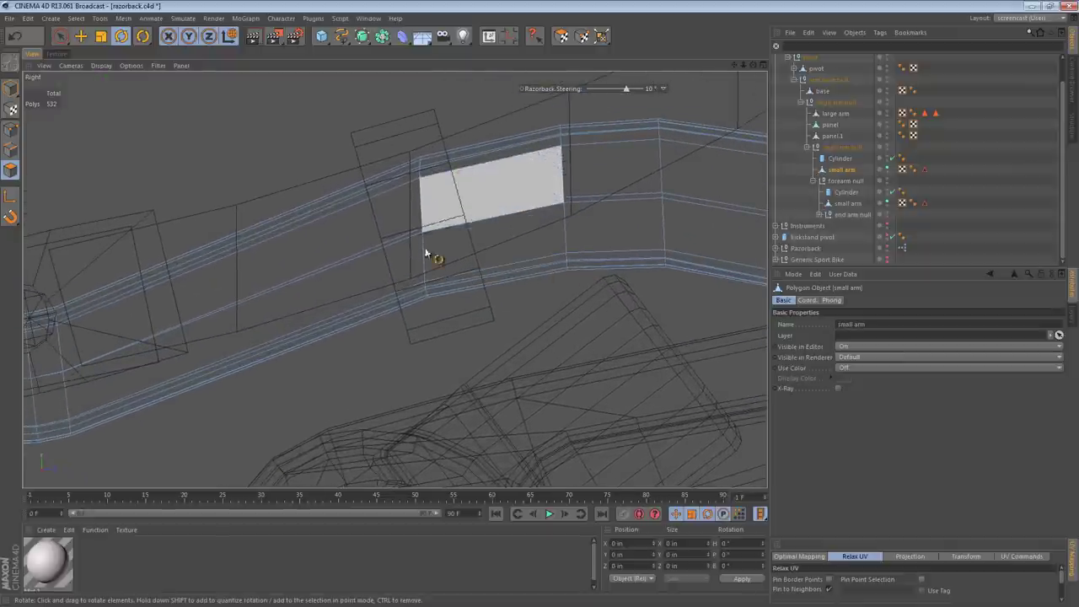
left_click(11, 131)
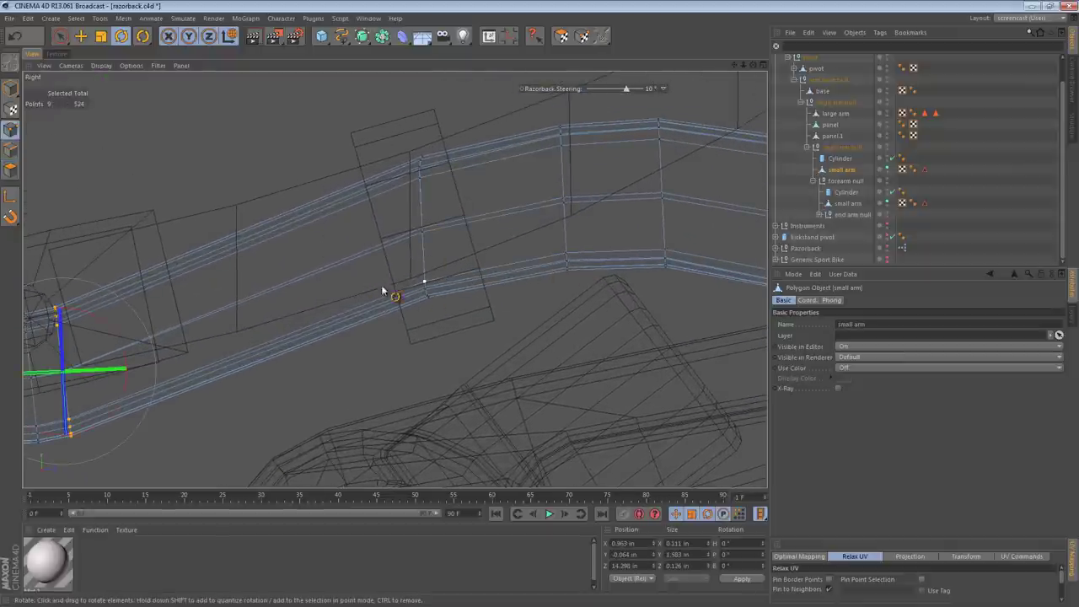
- Try to slide the lower points of the small arm's edge loop inside the collar along the arm
key("0")
left_click_drag(473, 318, 392, 258)
key("e")
left_click_drag(453, 313, 464, 309)
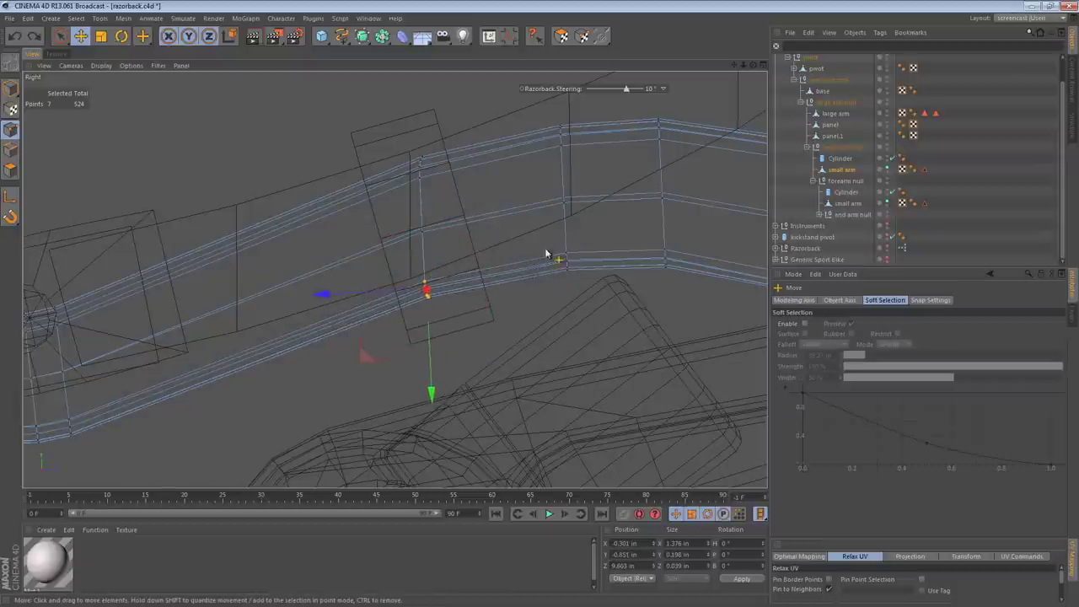
- Add the forearm's small arm to the selection and shift the lower and upper loop points inside the collar on both meshes to follow its tilt
left_click(848, 202, "ctrl")
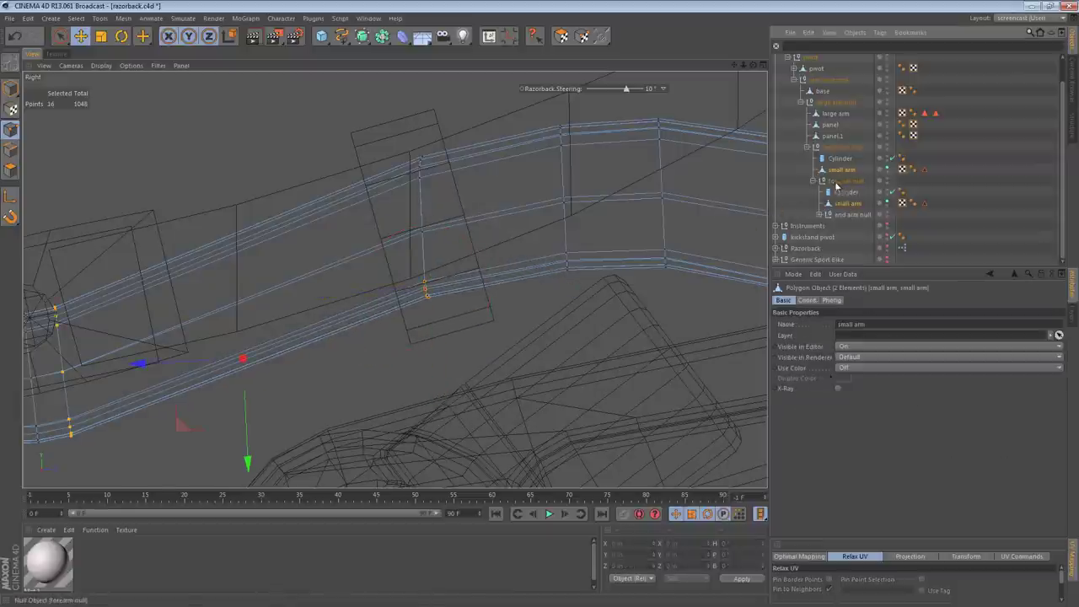
left_click_drag(503, 329, 406, 262)
left_click_drag(452, 309, 457, 307)
left_click_drag(419, 155, 404, 245)
key("F1")
key("F5")
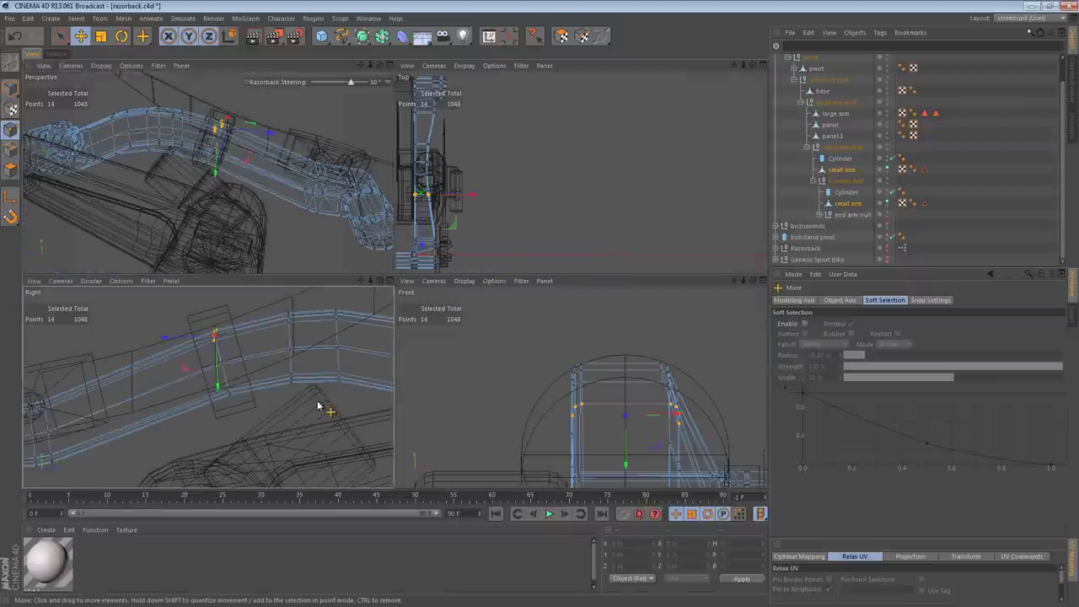
key("F3")
- Select the entire edge loop inside the collar on both small arms, straighten it and rotate it about 11.7° to match the collar's tilt
left_click_drag(486, 329, 339, 135, "shift")
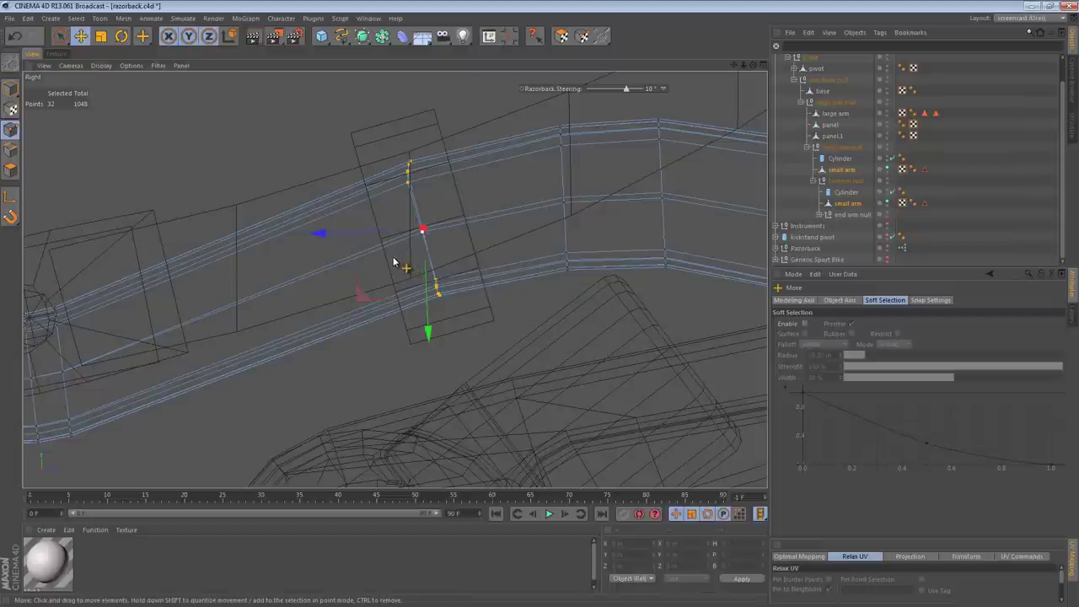
key("t")
left_click_drag(319, 233, 425, 236)
key("r")
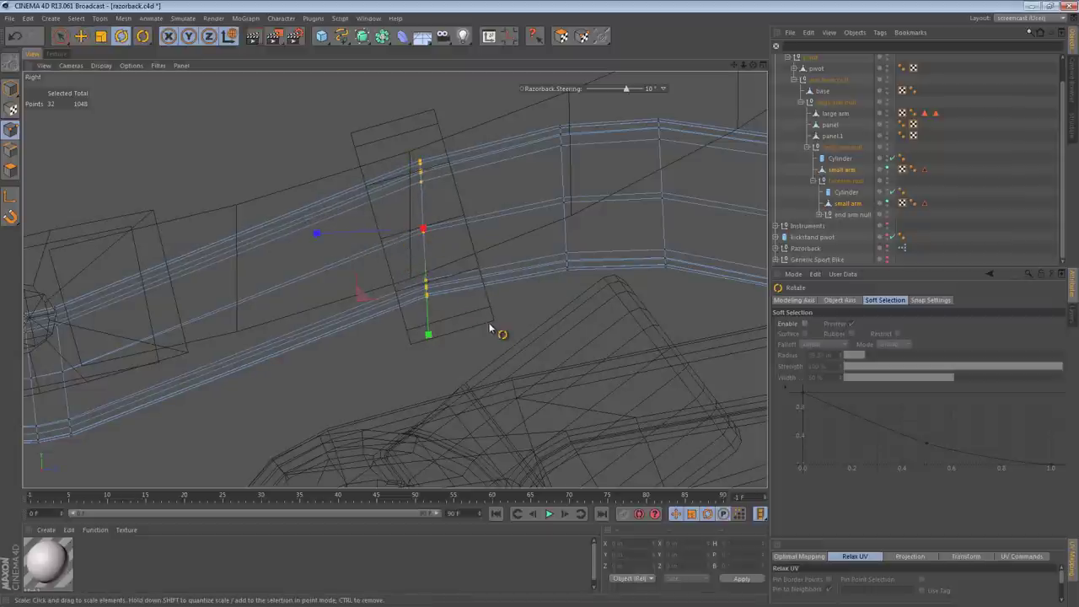
left_click_drag(494, 325, 549, 308)
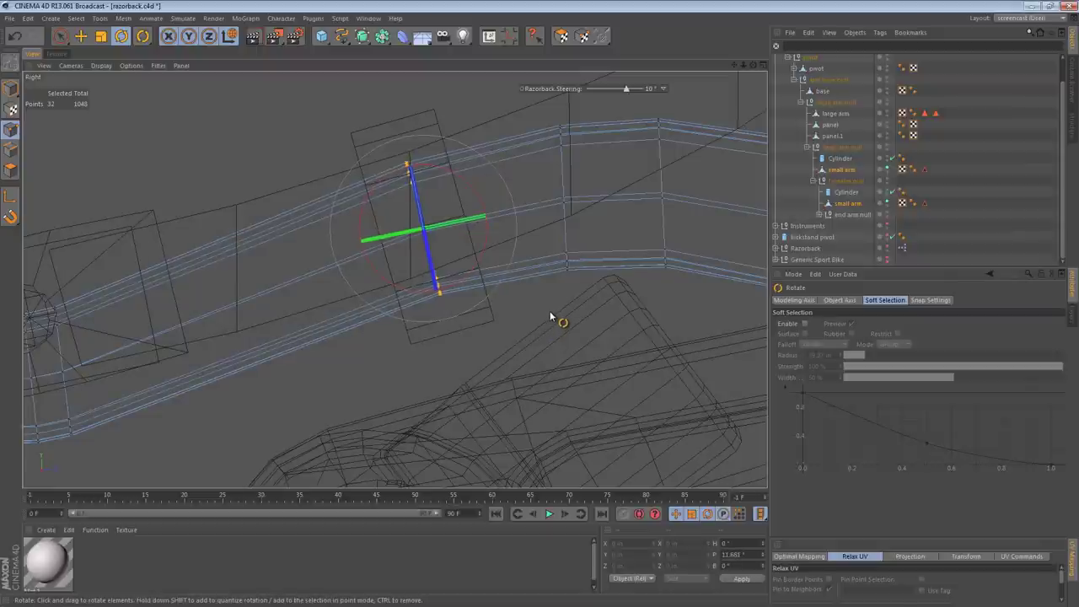
key("e")
key("F1")
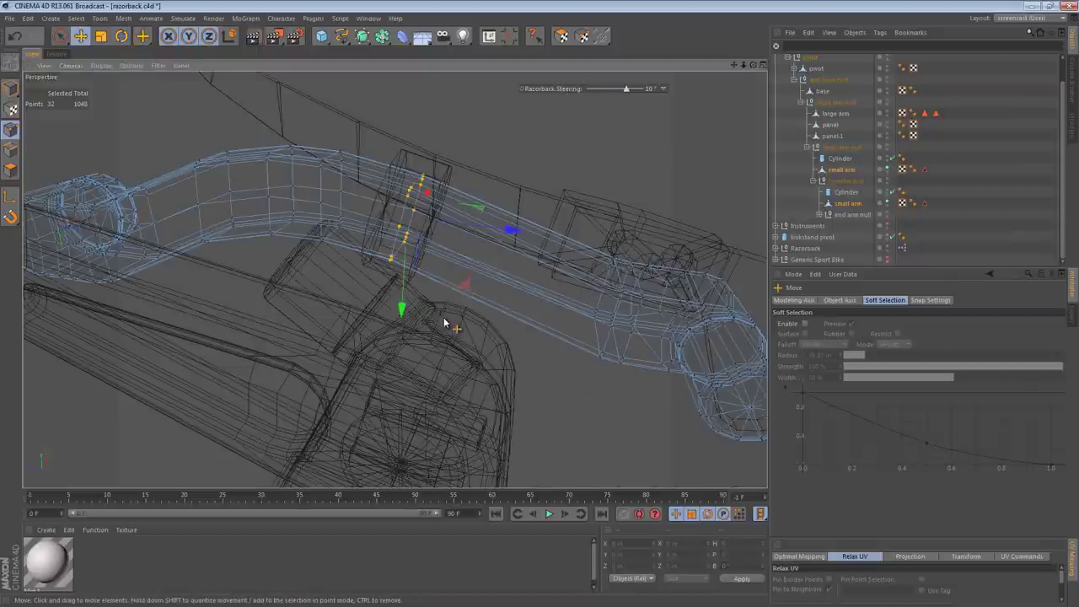
left_click_drag(433, 232, 428, 281, "alt")
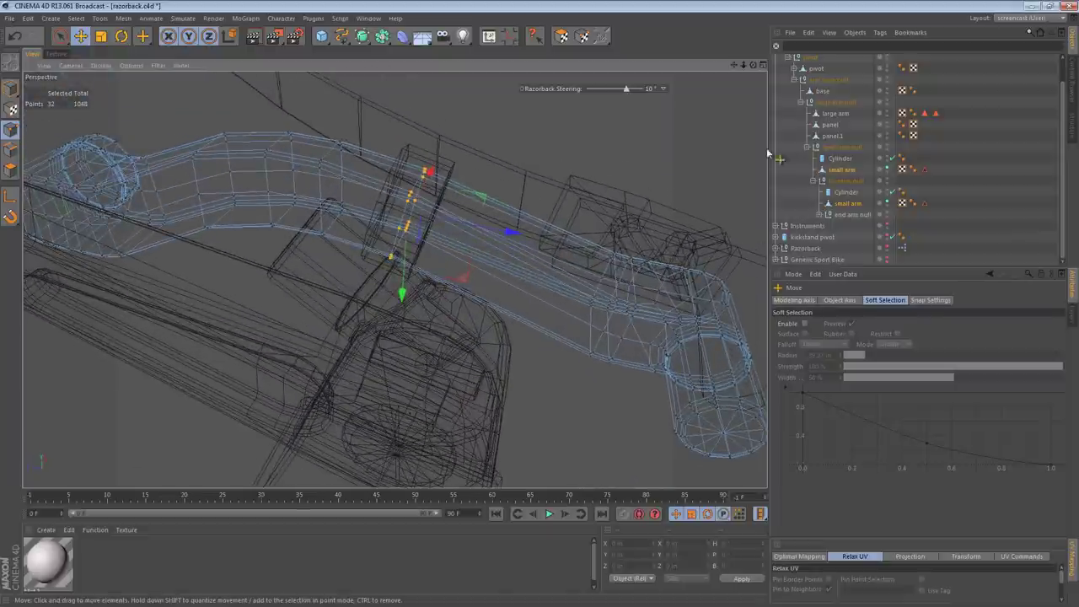
- Delete the original small arm's points beyond the collar toward the blade end, keeping the edge loop inside the collar
left_click(847, 169)
left_click_drag(485, 224, 424, 226, "alt")
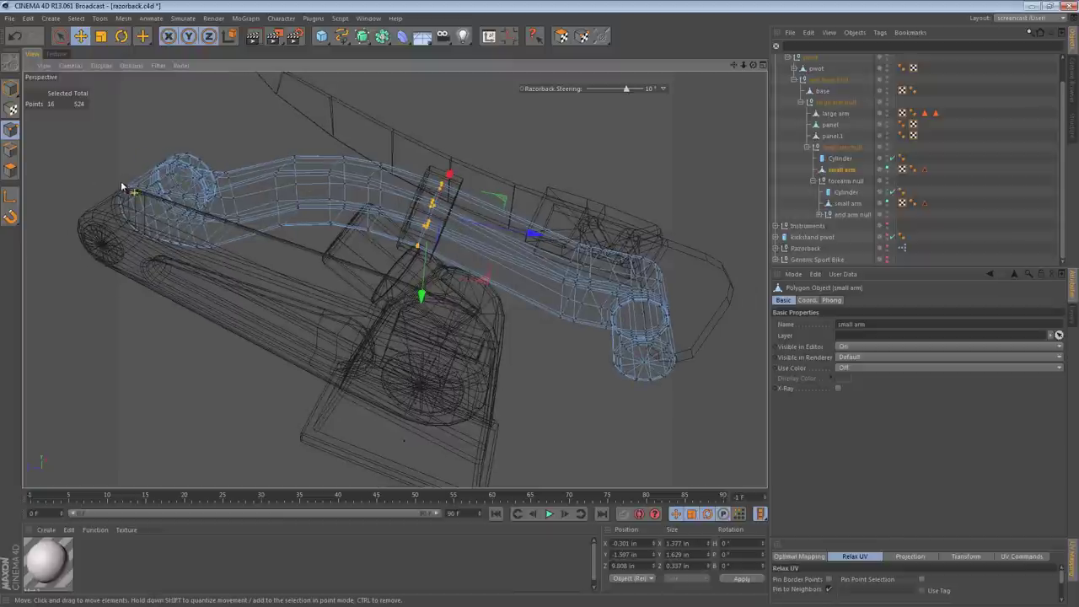
left_click_drag(91, 103, 413, 342)
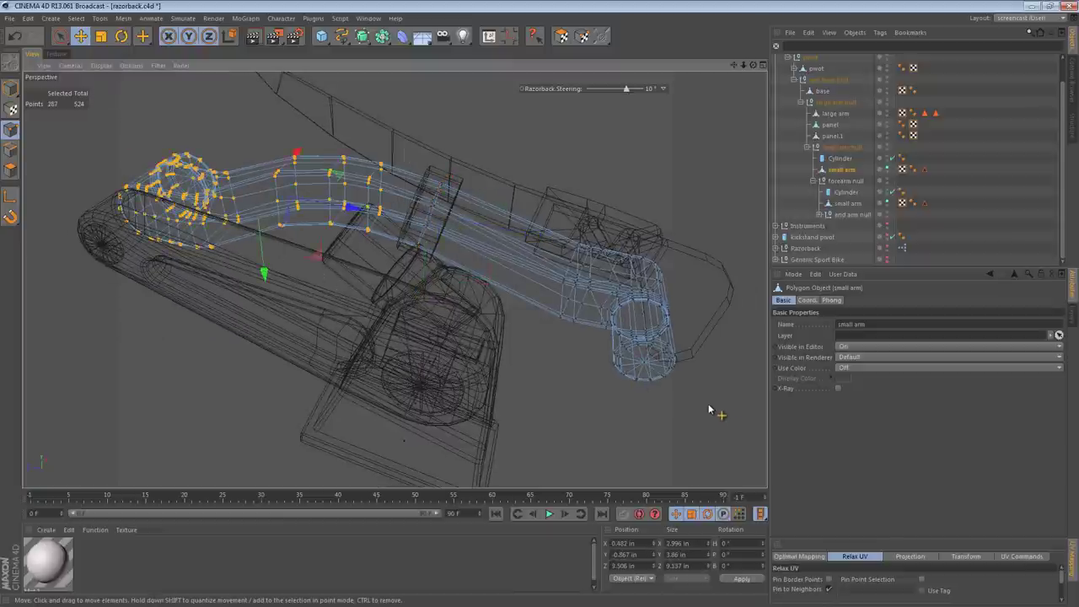
left_click_drag(710, 413, 526, 160)
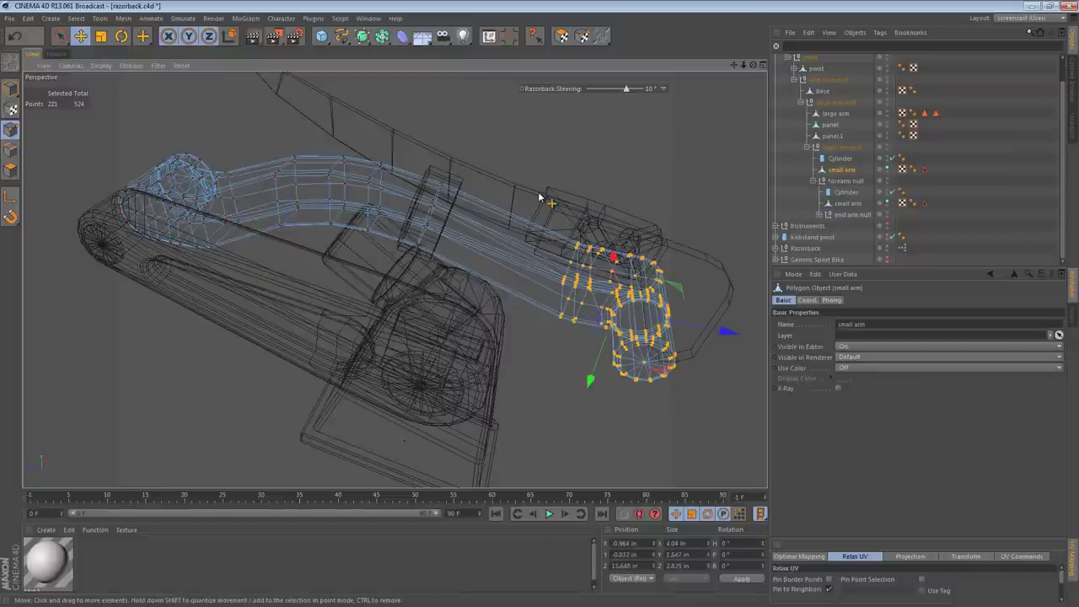
key("Delete")
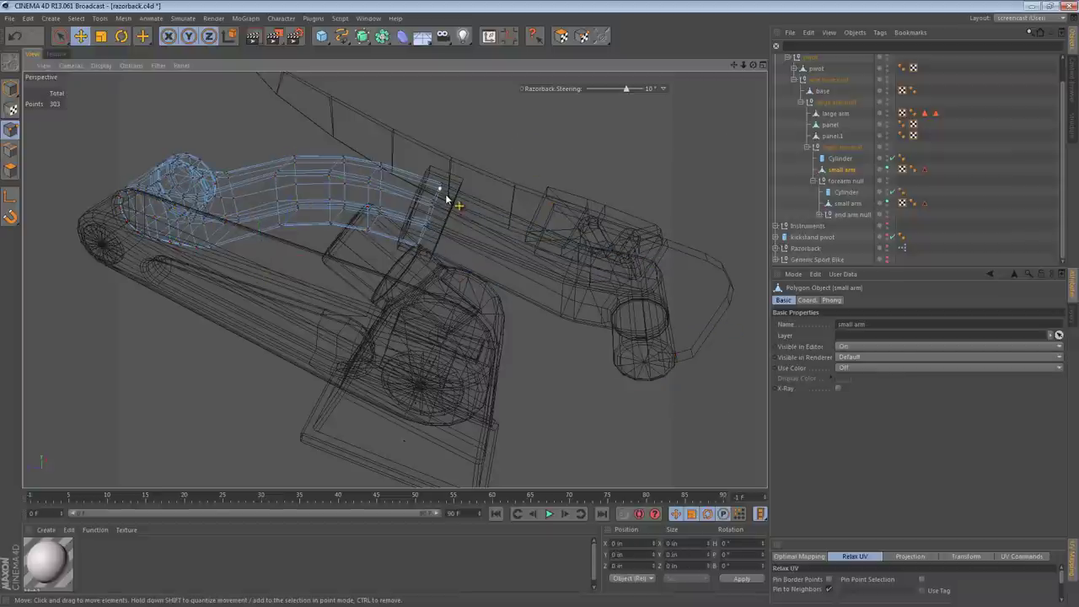
- Delete the points of the forearm null's small arm between the upper joint and the collar, and return to object editing
left_click(845, 204)
middle_click_drag(625, 259, 624, 256, "alt")
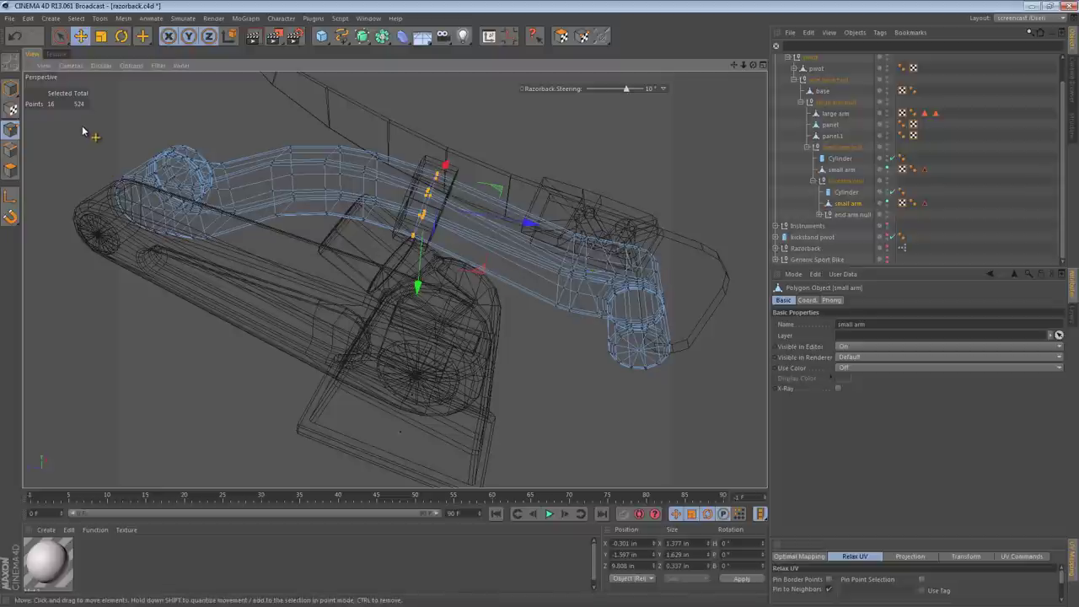
left_click_drag(84, 128, 401, 403)
key("Delete")
left_click(10, 88)
- Try rotating the small arm null with its whole hierarchy about the upper joint
left_click(836, 148)
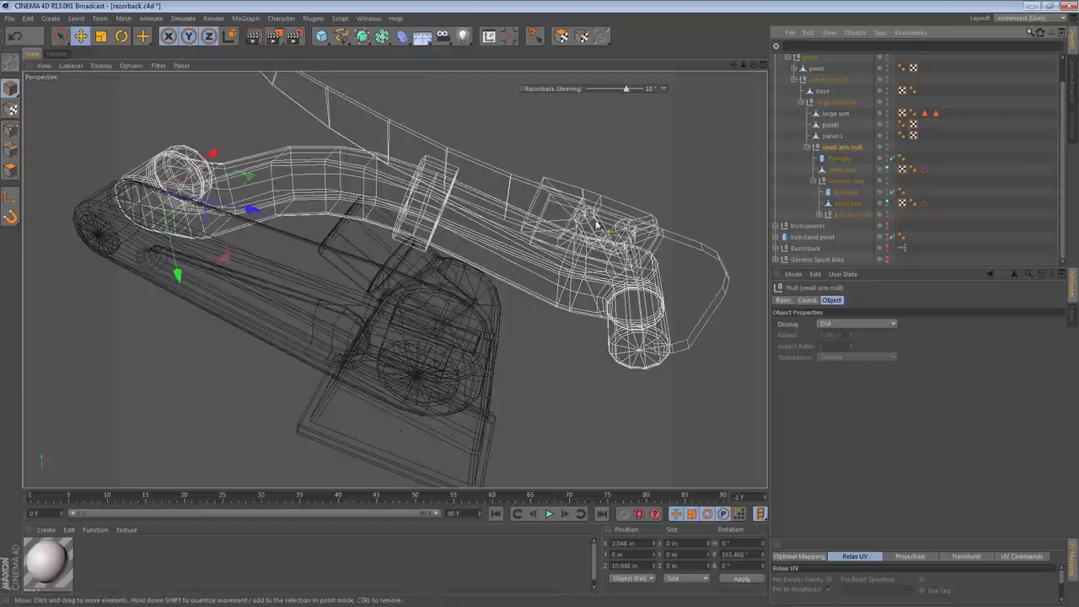
key("r")
mouse_move(200, 168)
left_mouse_down()
mouse_move(187, 149)
mouse_move(194, 158)
left_mouse_up()
key("ctrl+z")
- Try moving the forearm null away from the upper arm at the collar
left_click(858, 183)
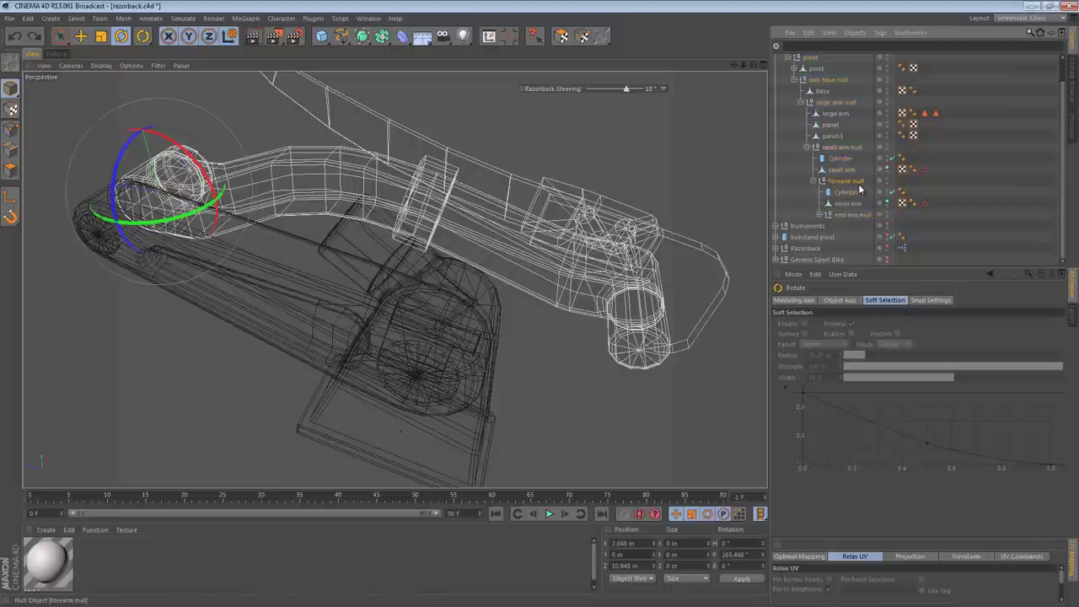
left_click(859, 184)
key("e")
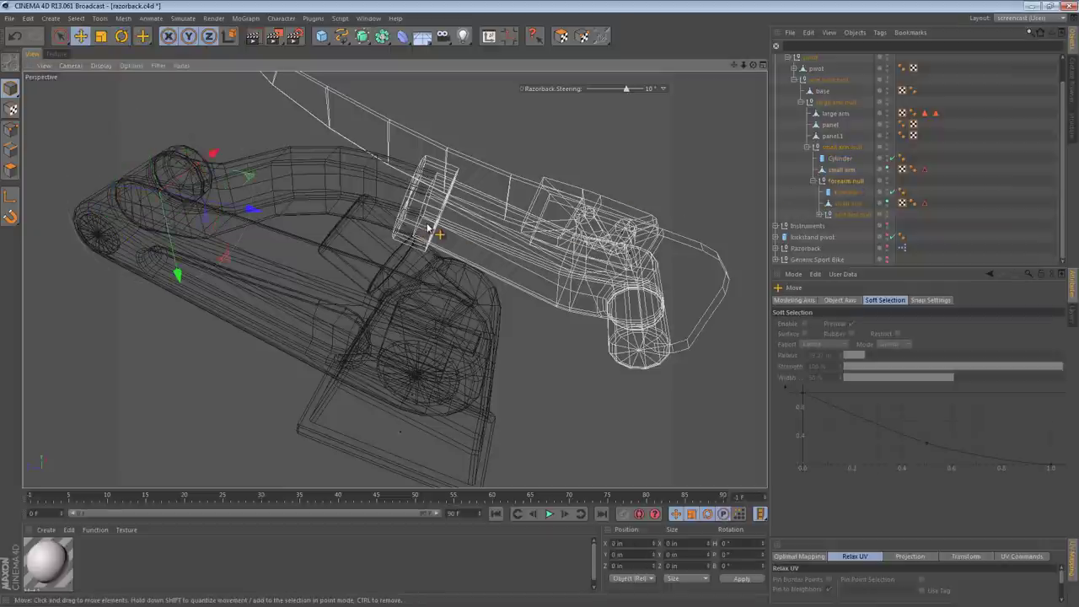
left_click_drag(430, 230, 461, 259)
key("ctrl+z")
left_click(846, 182)
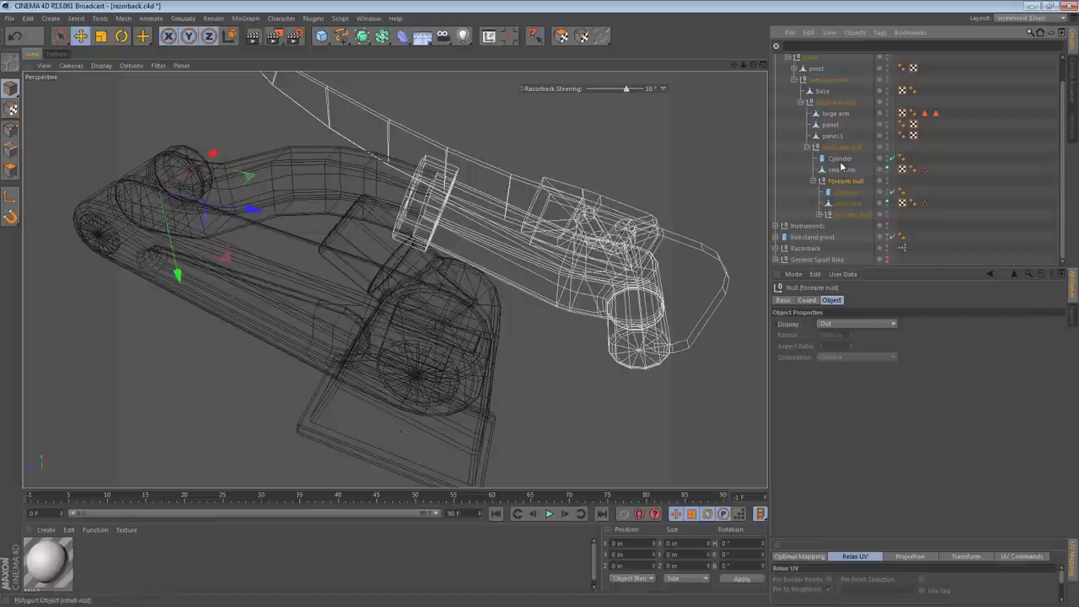
- Duplicate the upper arm's collar cylinder within the small arm null and make the forearm null a child of the copy
left_click(840, 160)
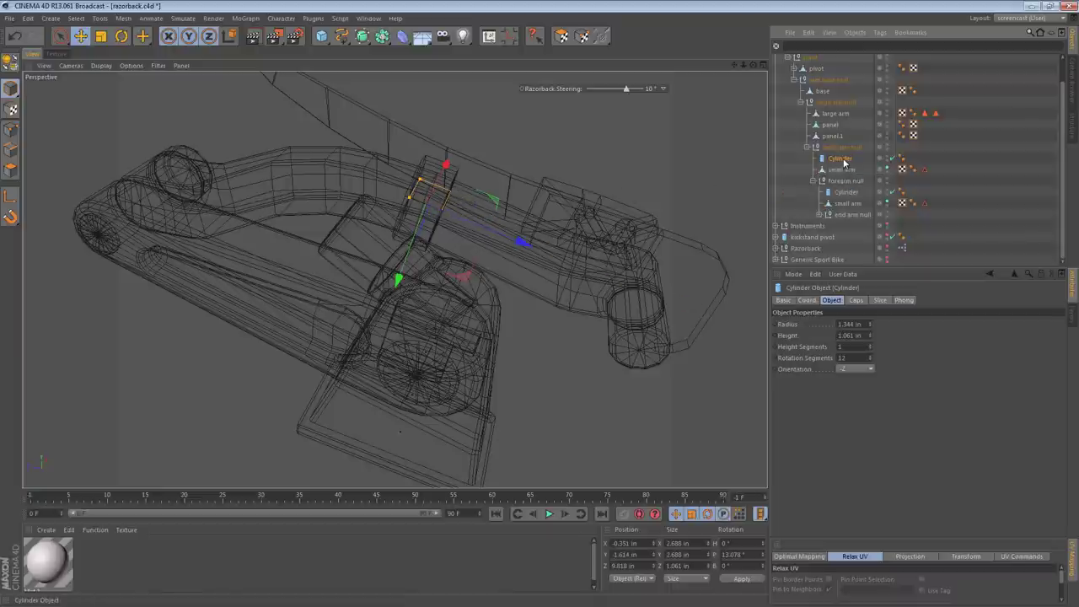
left_click_drag(837, 177, 839, 181, "ctrl")
left_click(837, 194)
left_click(842, 182)
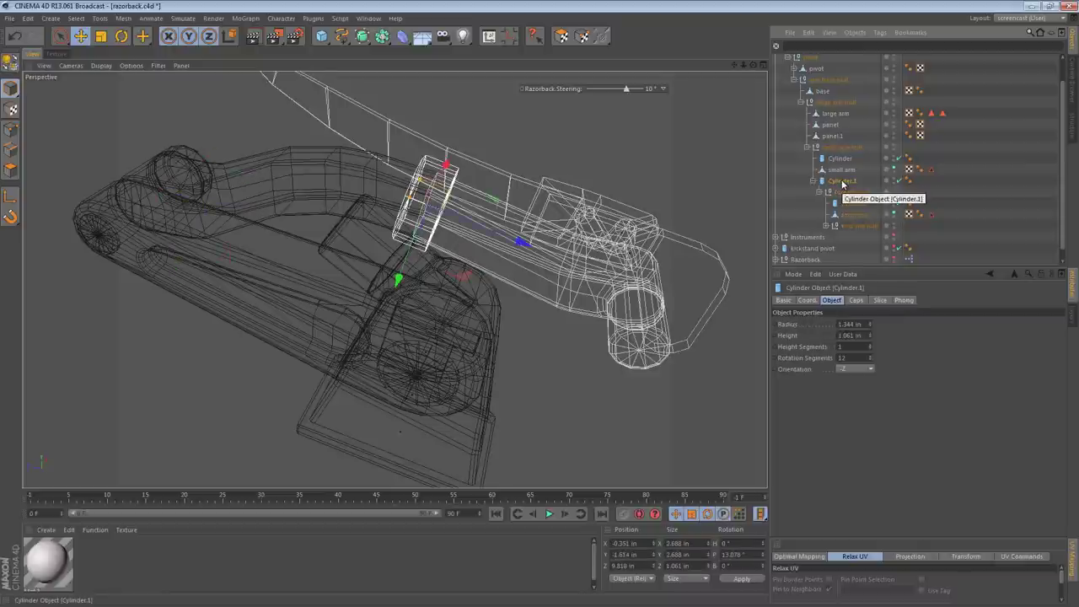
- Align only the forearm null's axis with the duplicated cylinder by setting its relative position and rotation to 0
left_click(850, 192)
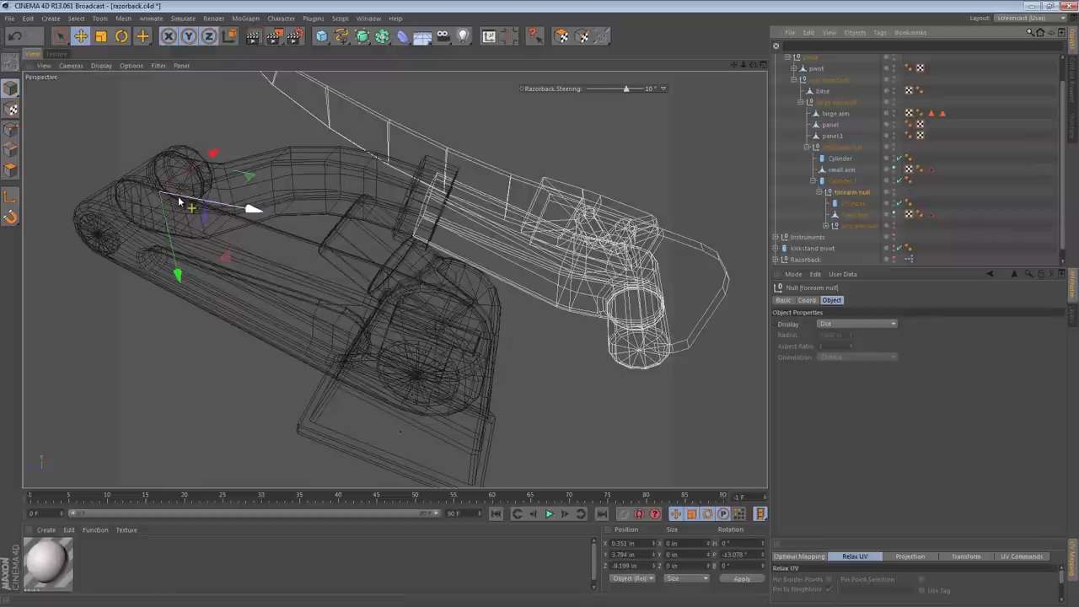
left_click(10, 195)
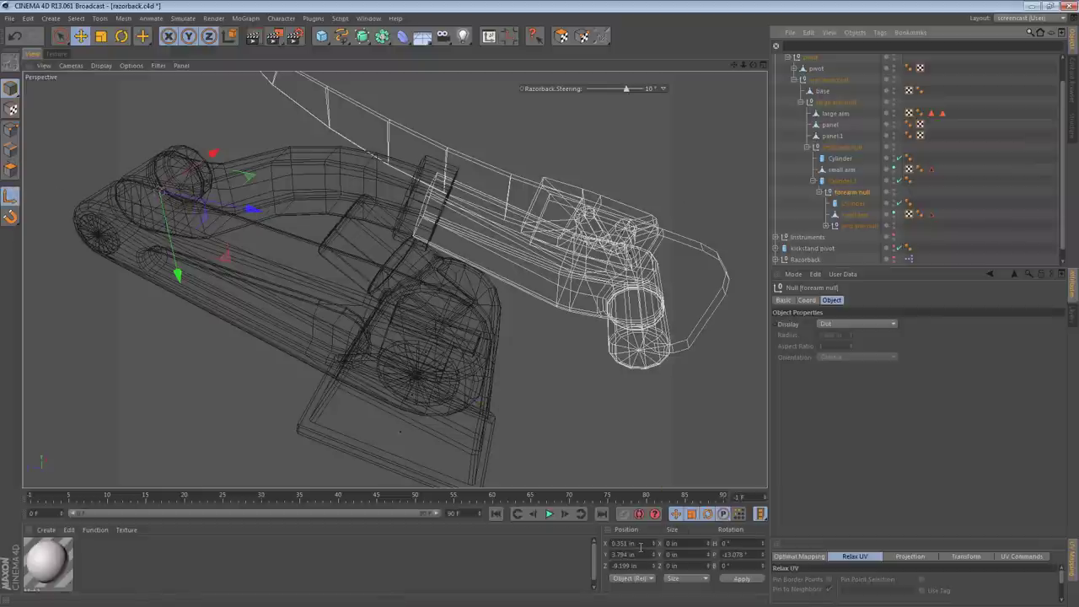
type("0")
key("Tab")
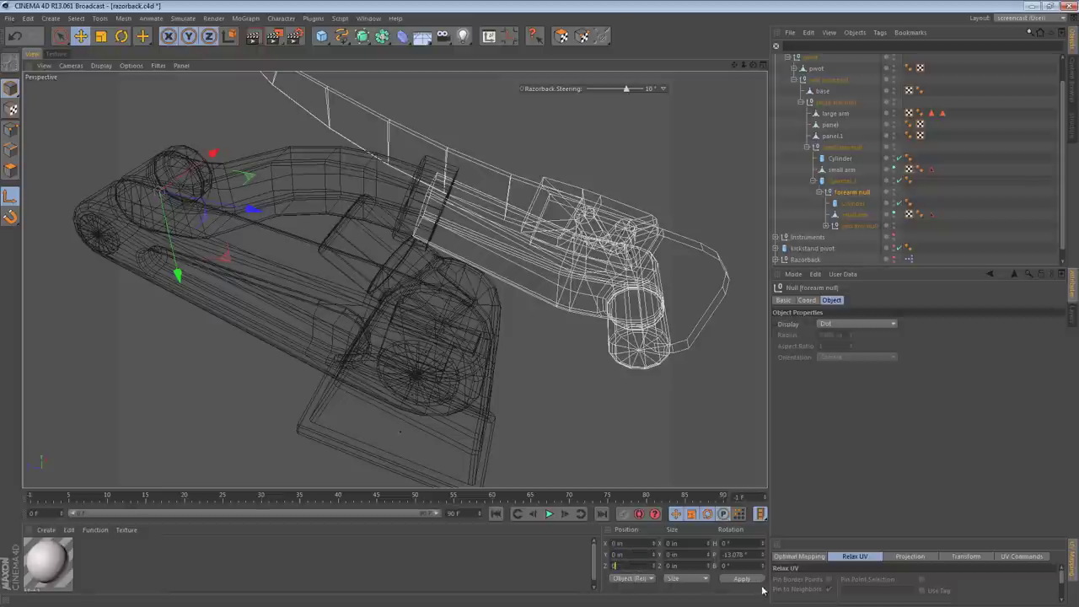
left_click(751, 580)
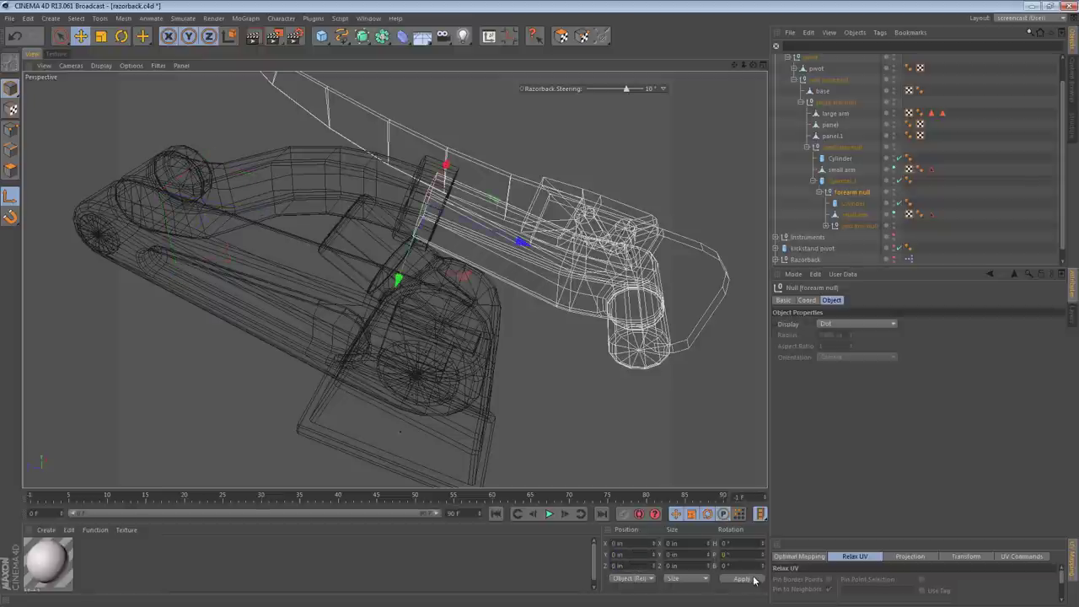
left_click(13, 202)
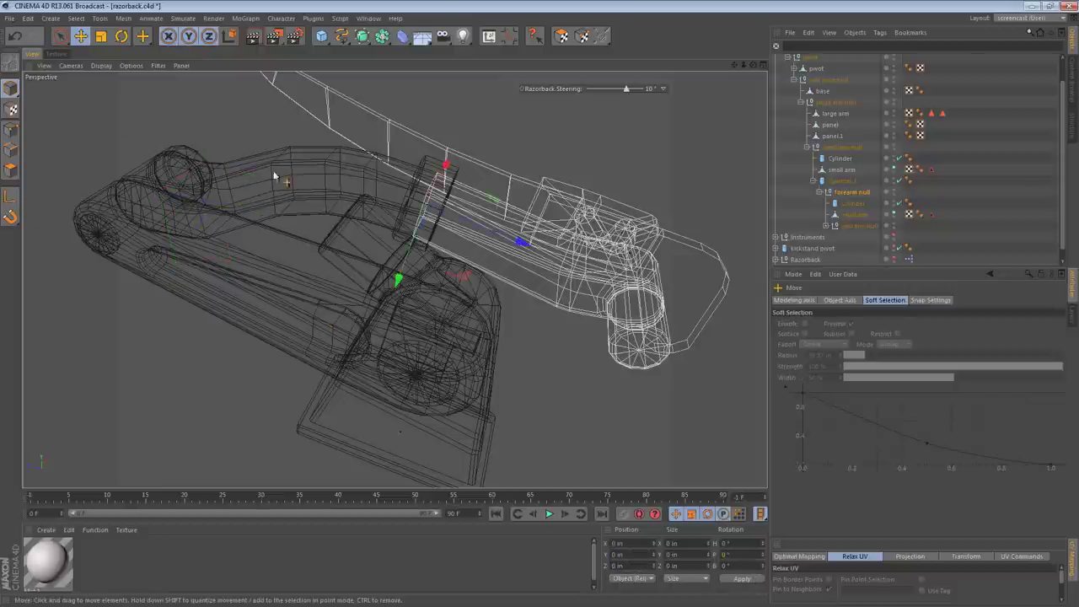
- Try twisting the forearm null about 84° around the collar's axis
left_click_drag(320, 181, 458, 183, "alt")
key("r")
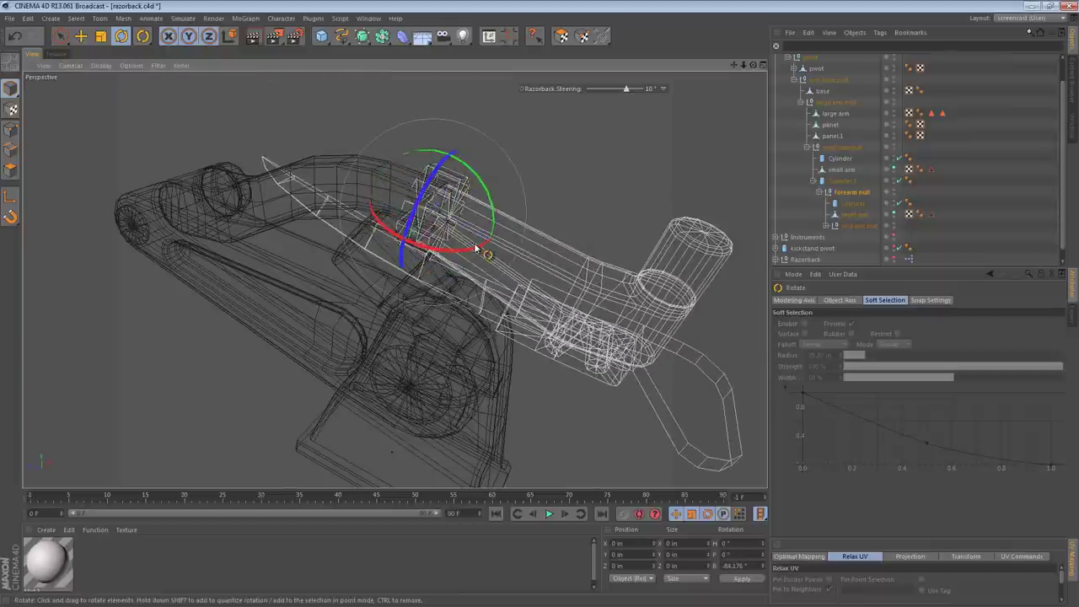
key("ctrl+z")
left_click_drag(469, 217, 516, 238, "alt")
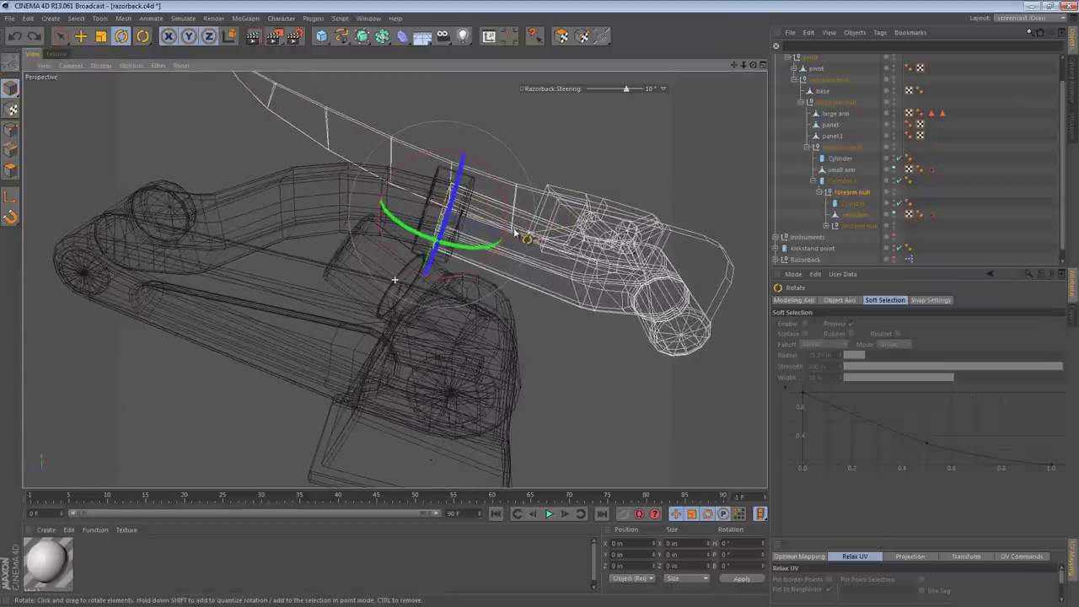
- Rename the small arm mesh inside the forearm null as forearm
left_click(849, 203)
left_click(849, 216)
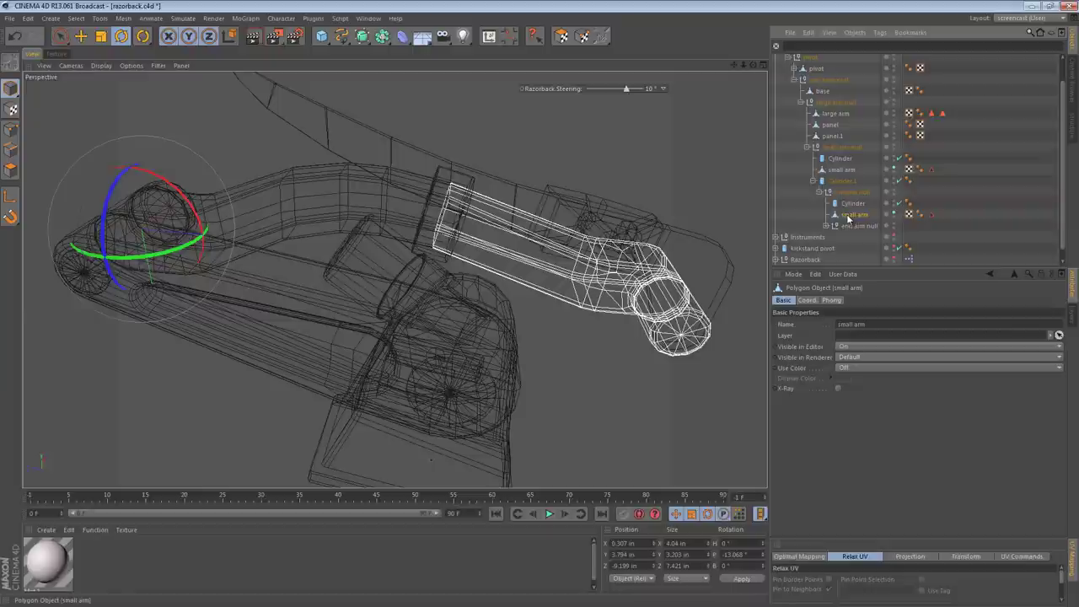
double_click(854, 215)
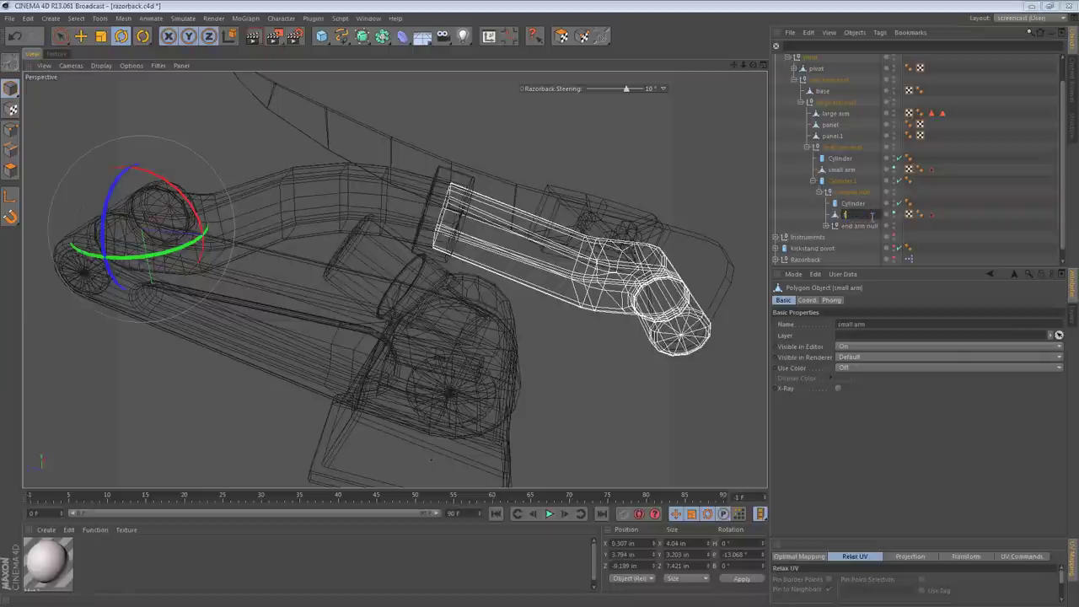
type("forearms")
key("Return")
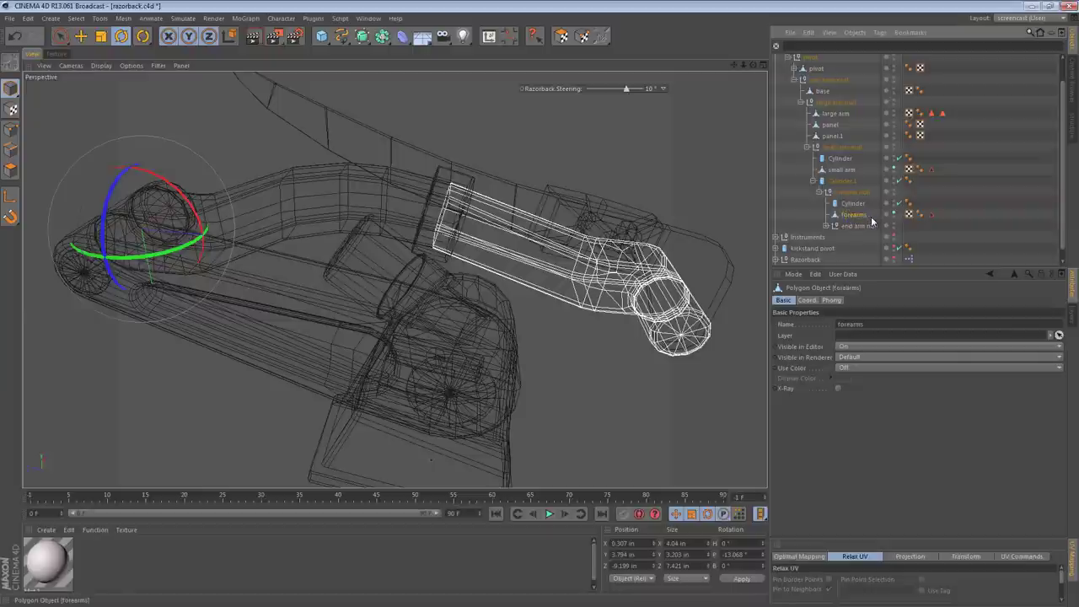
double_click(856, 215)
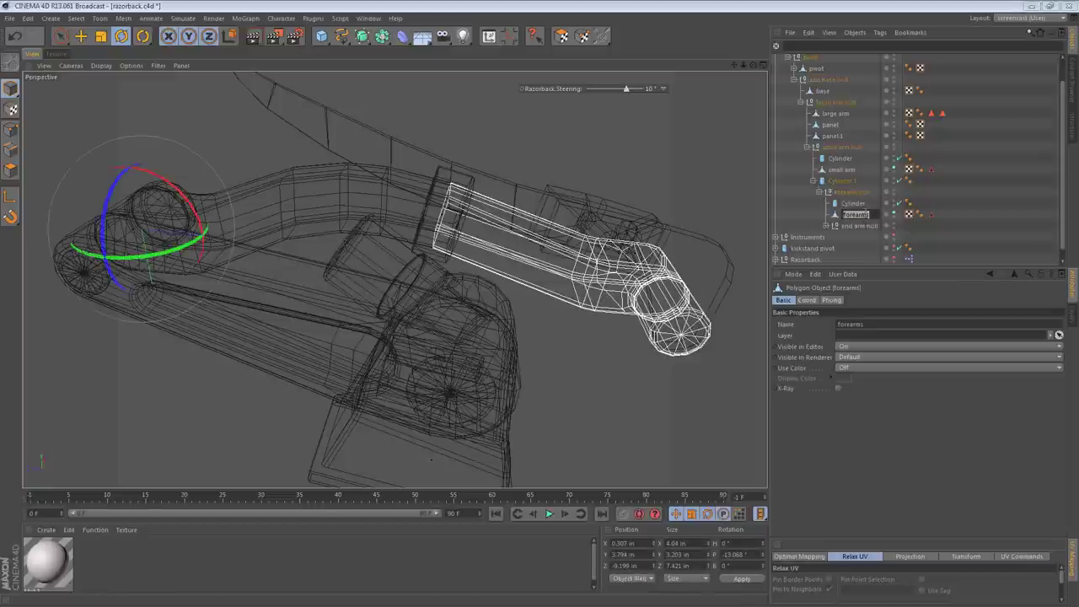
key("Return")
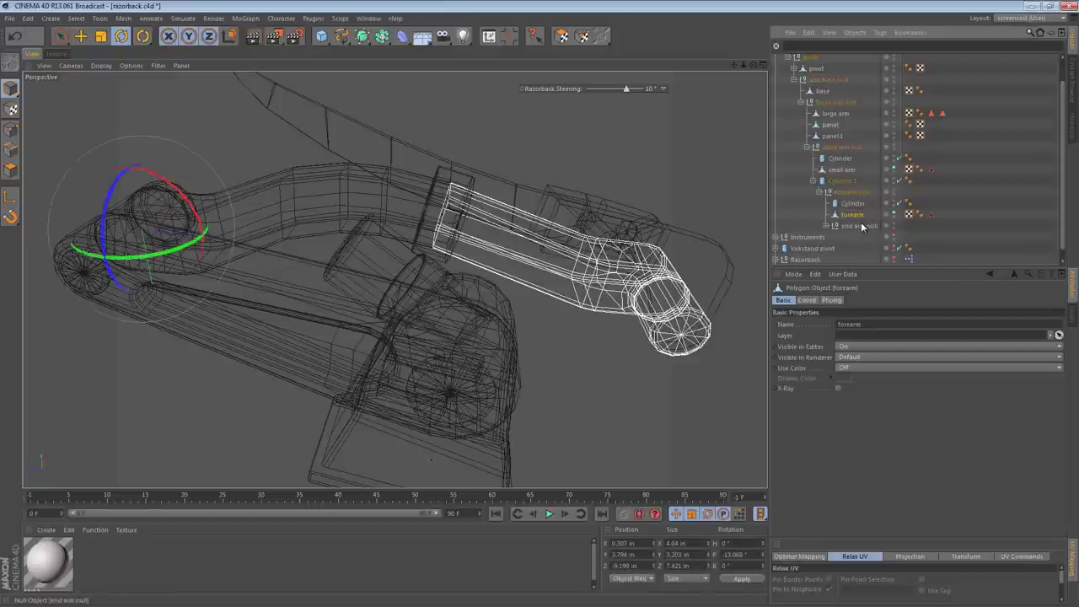
- Frame the collar cylinder in the Perspective view and change the wireframe display to Gouraud Shading
left_click(853, 203)
left_click(842, 160)
right_click_drag(395, 180, 483, 191, "alt")
left_click_drag(395, 279, 439, 277, "alt")
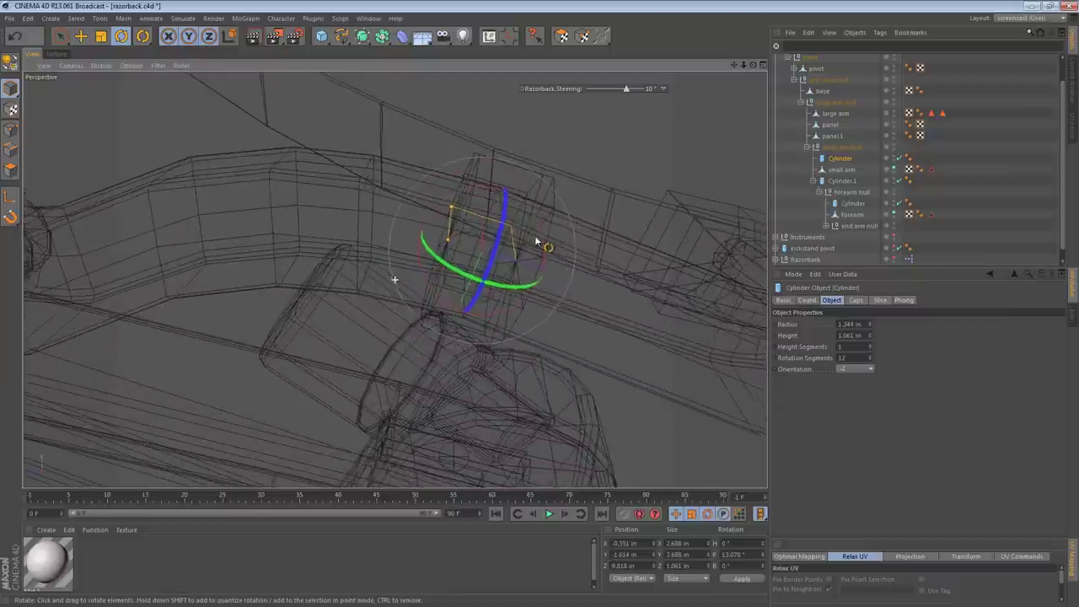
key("F2")
left_click_drag(167, 259, 452, 226, "alt")
key("F1")
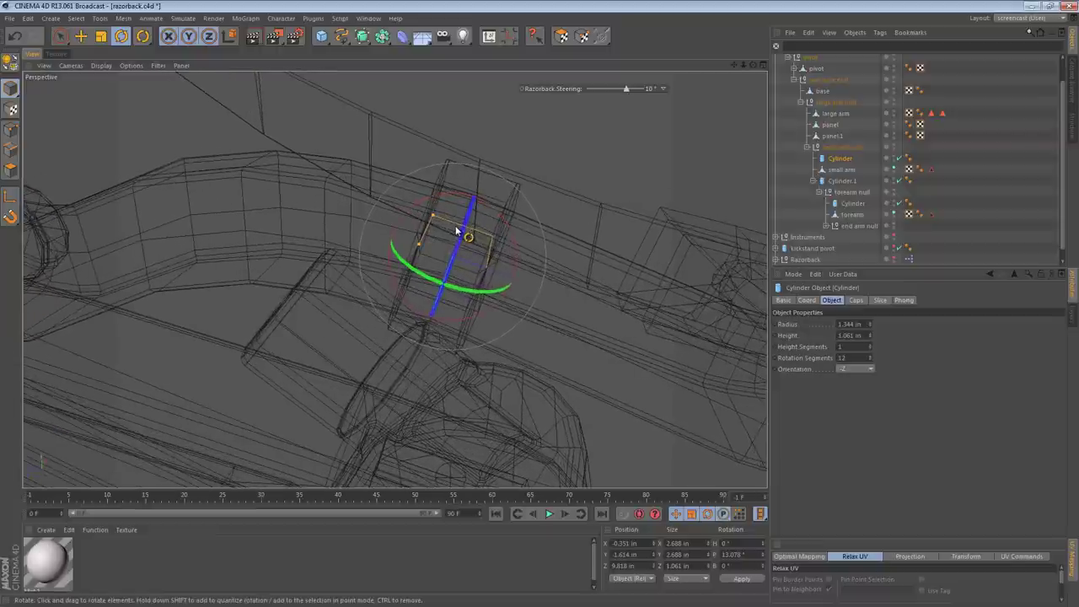
key("n")
key("a")
middle_click_drag(495, 274, 488, 263, "alt")
key("e")
- Set the height segments of both the small arm's and the forearm's collar cylinders to 2 and make them editable
left_click(843, 158)
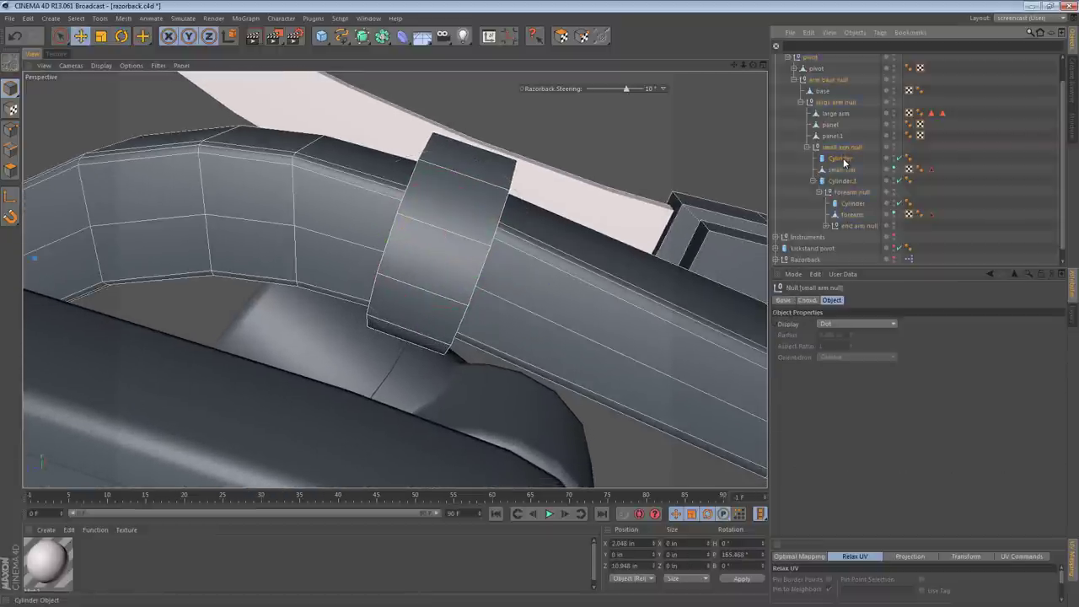
left_click(852, 204, "ctrl")
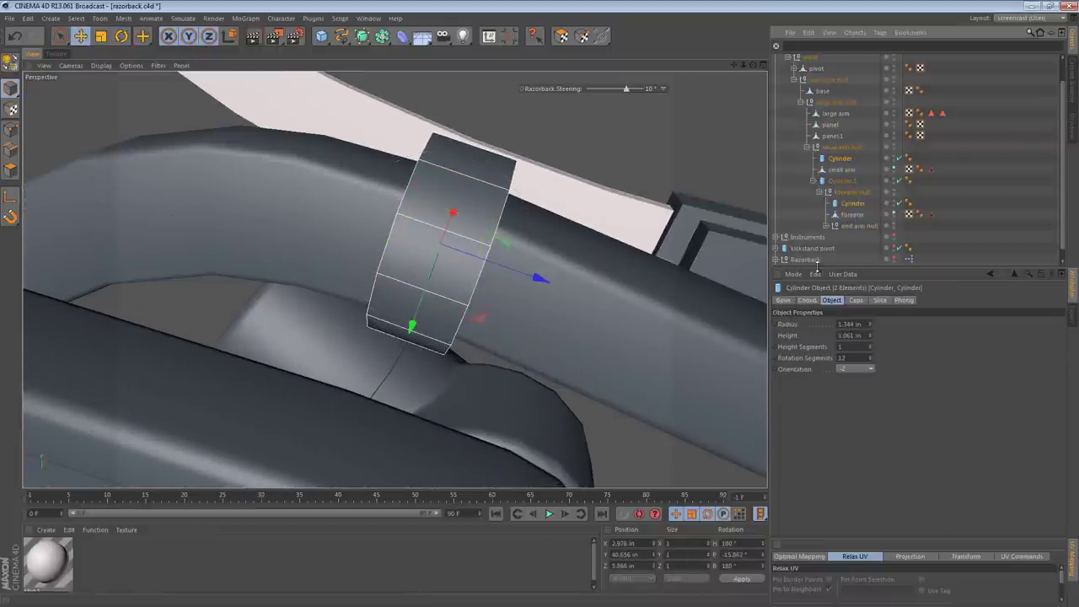
left_click(850, 348)
type("2")
left_click_drag(493, 197, 502, 212, "alt")
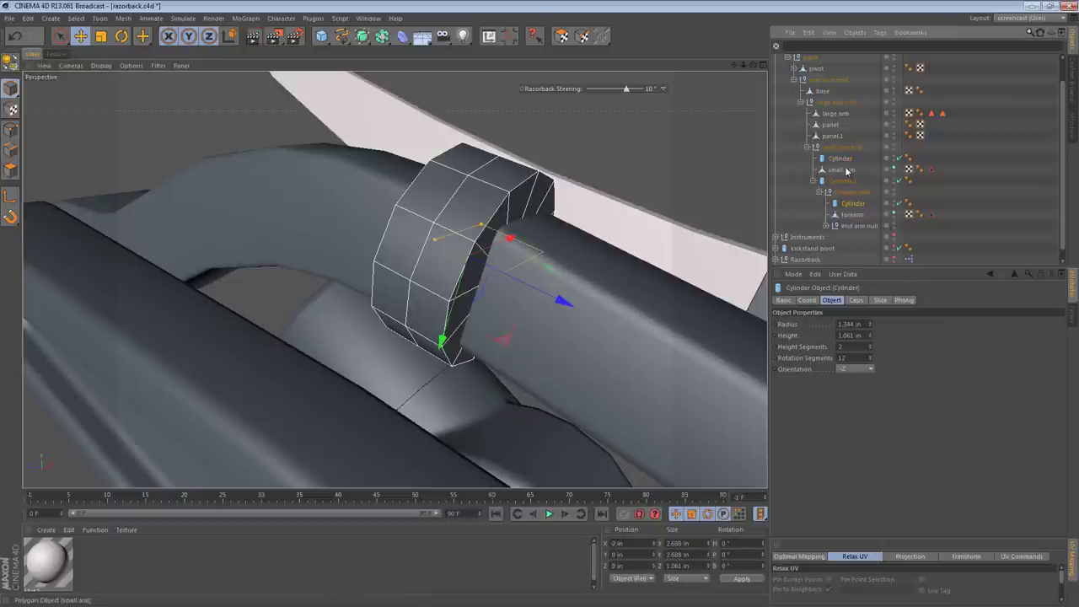
key("c")
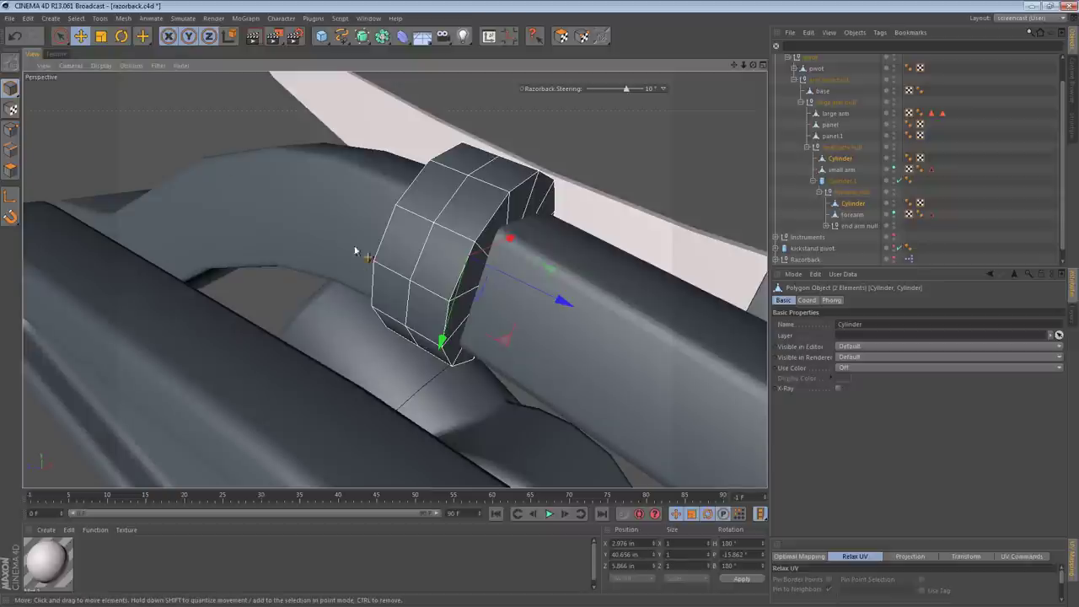
- Select all polygons of both collar cylinders and run Optimize on them
left_click(10, 171)
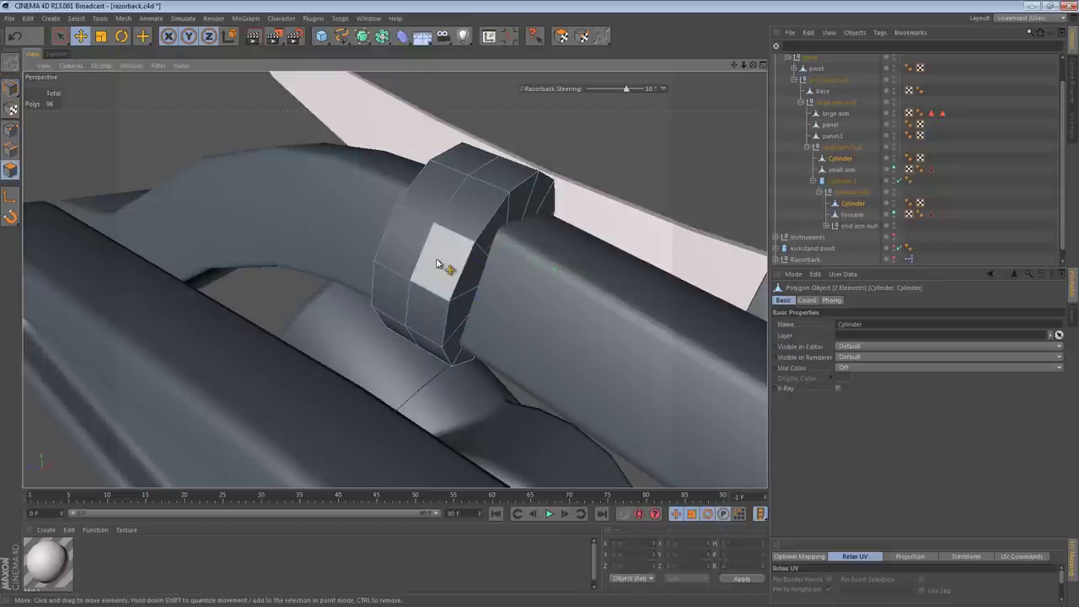
key("ctrl+a")
right_click(420, 88)
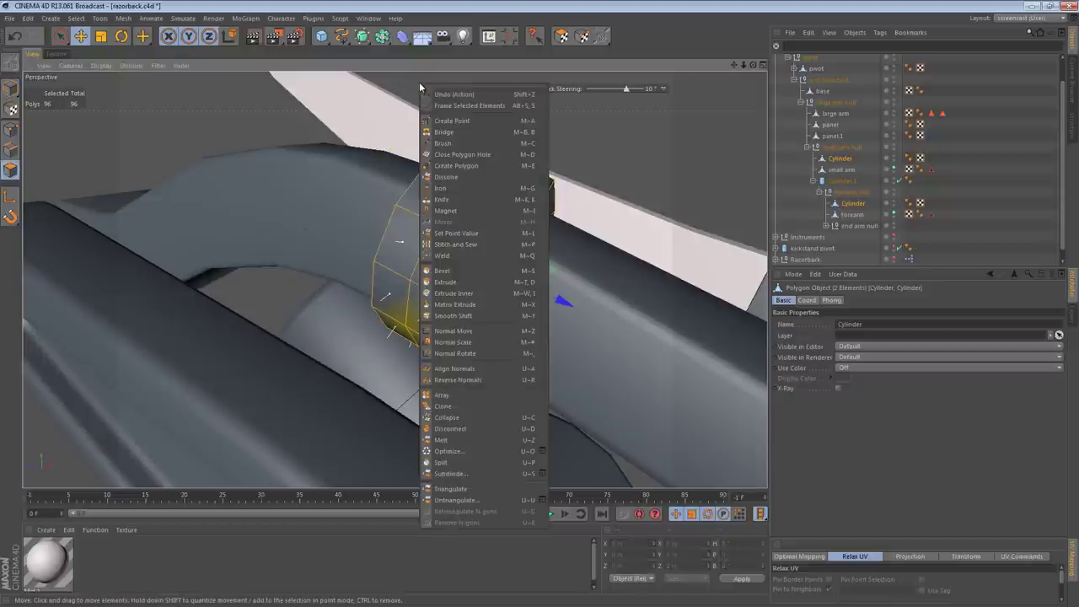
left_click(487, 453)
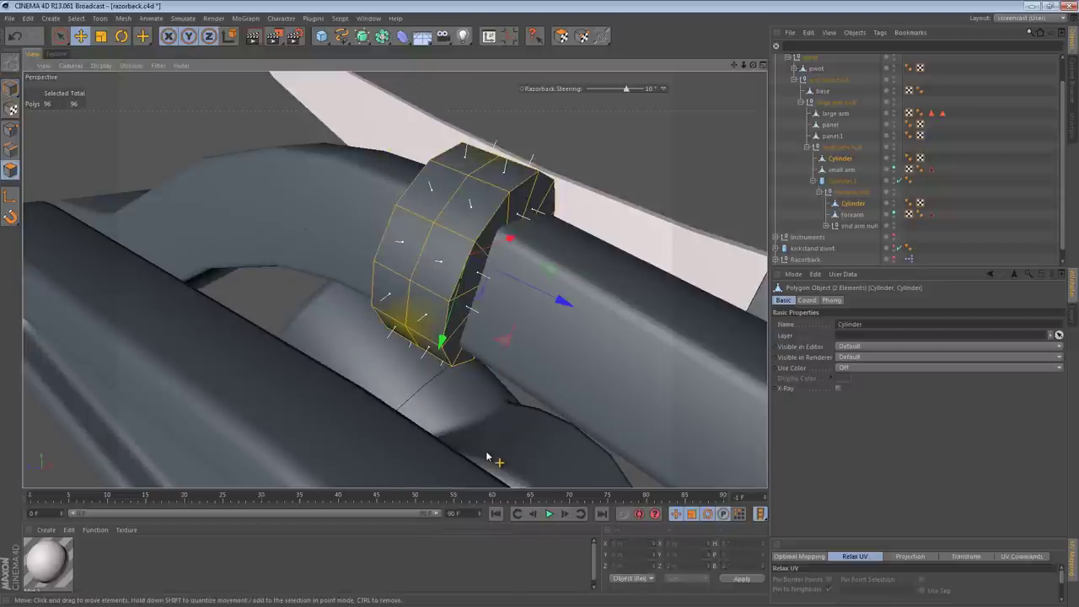
- Select the loop and end cap on the upper-arm half of the forearm's collar cylinder and delete those polygons
left_click(852, 204)
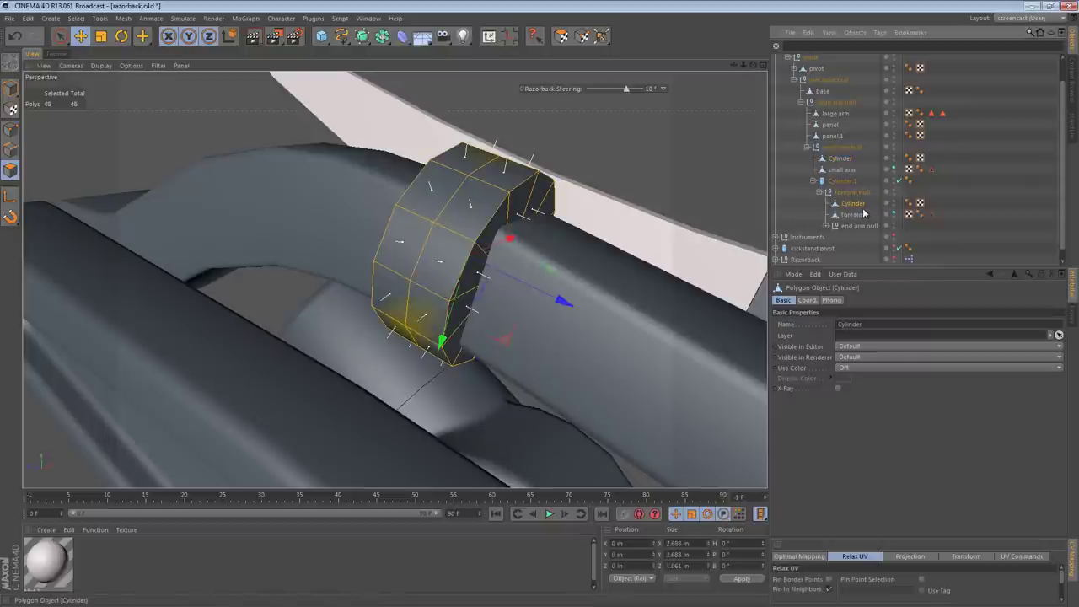
left_click_drag(494, 255, 590, 272, "alt")
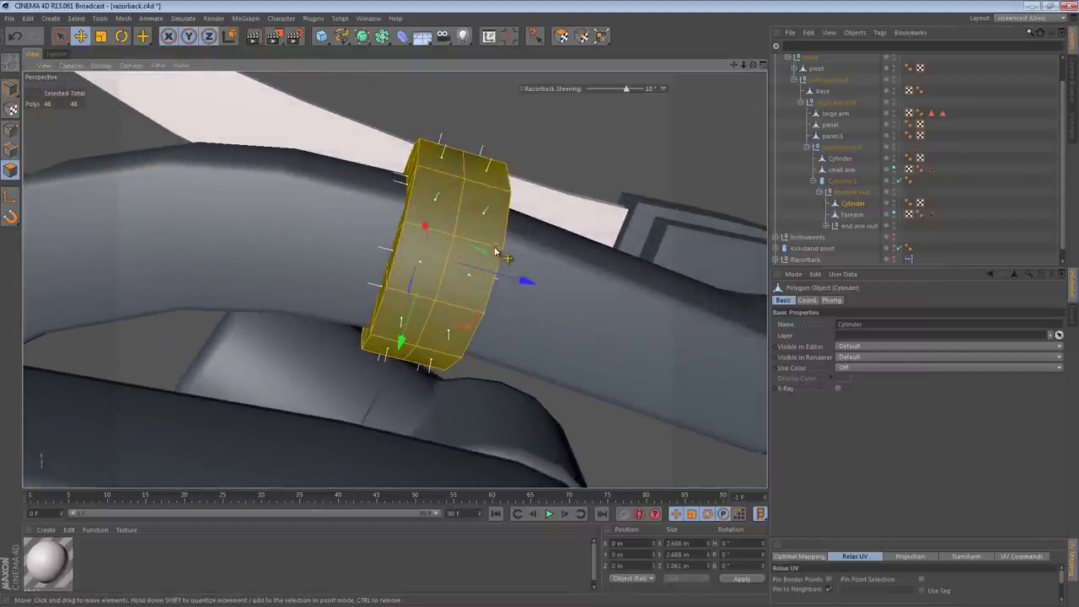
right_click(415, 230)
left_click(434, 238)
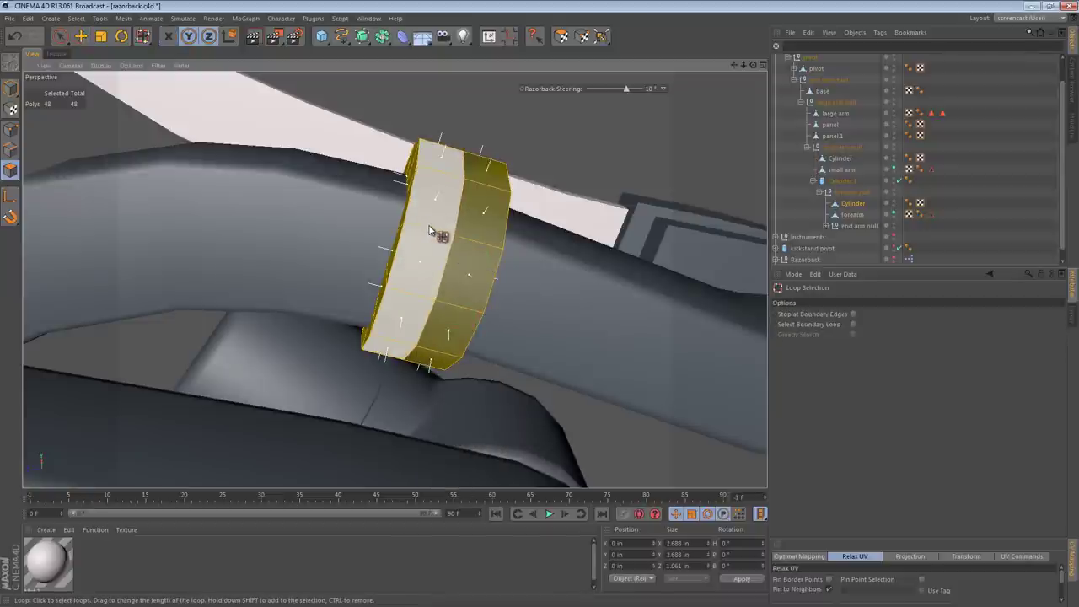
left_click(431, 231)
left_click_drag(434, 232, 477, 201, "alt")
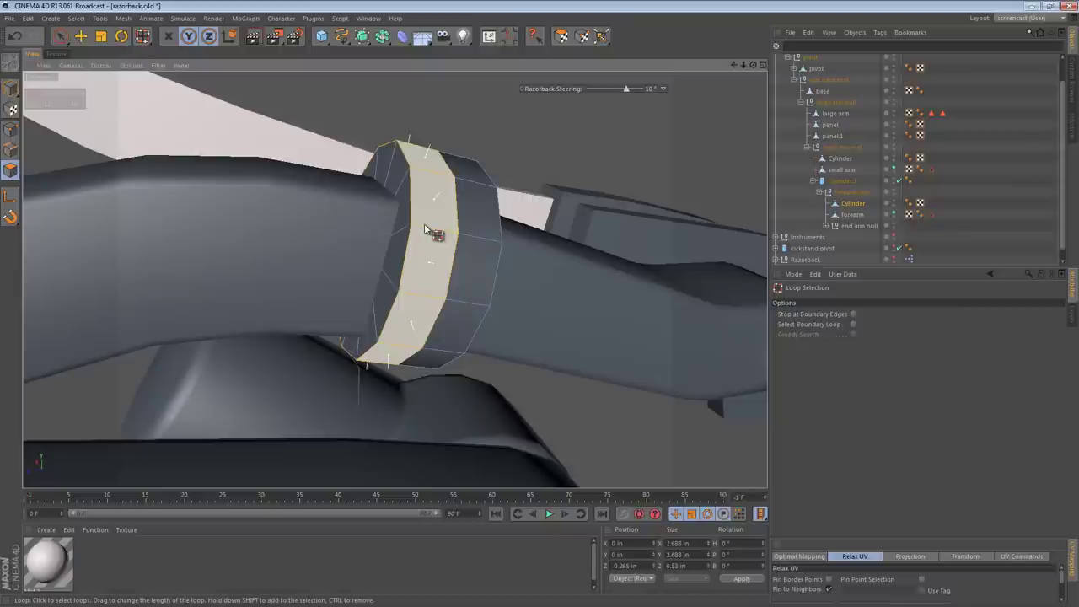
key("v")
mouse_move(453, 166)
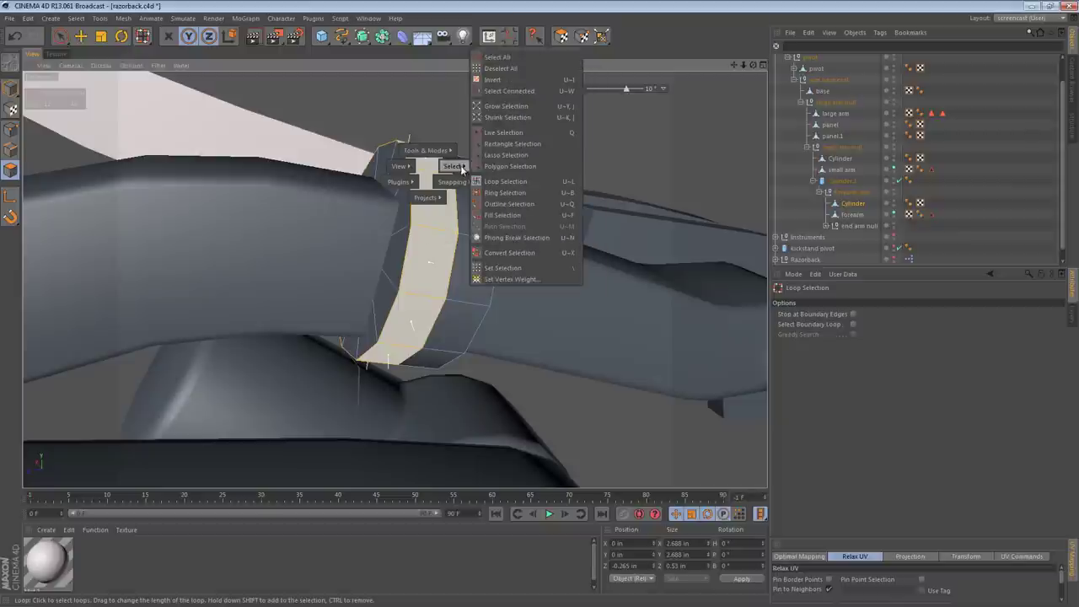
left_click(518, 218)
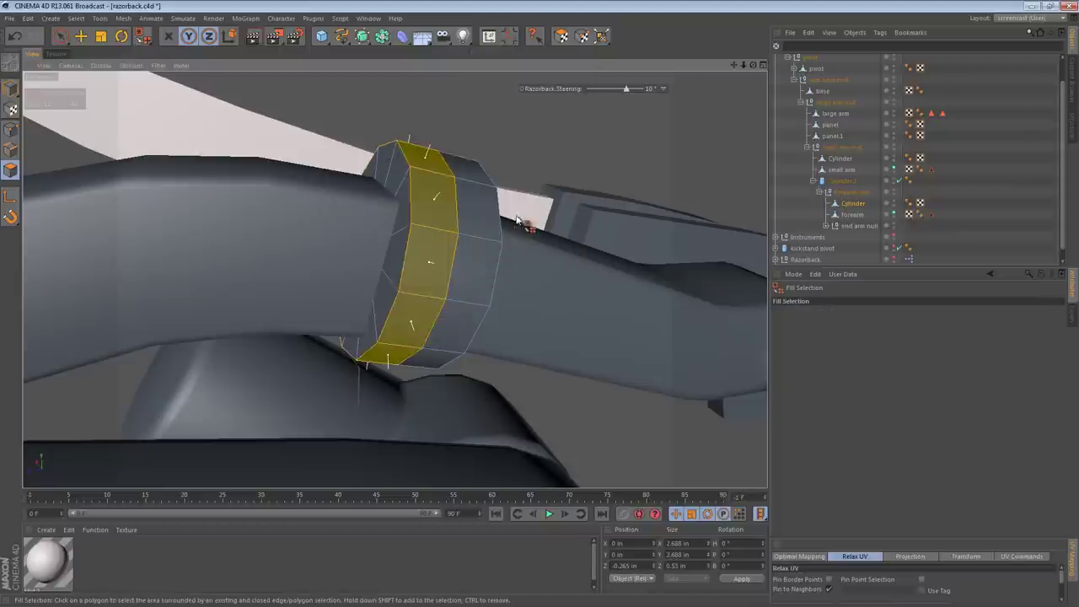
left_click(399, 231, "shift")
left_click(414, 247)
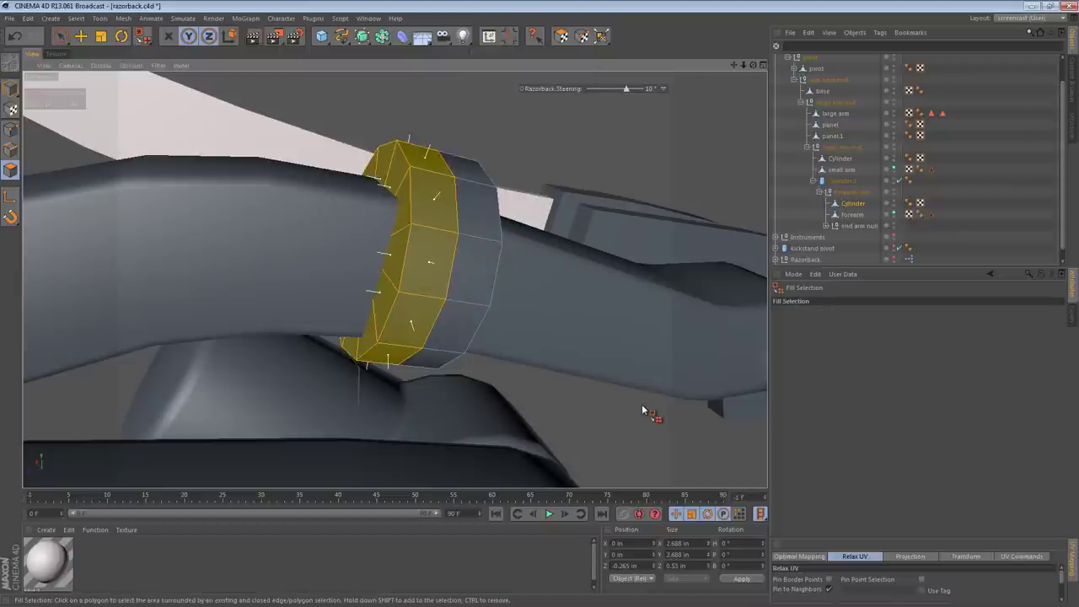
left_click(548, 360)
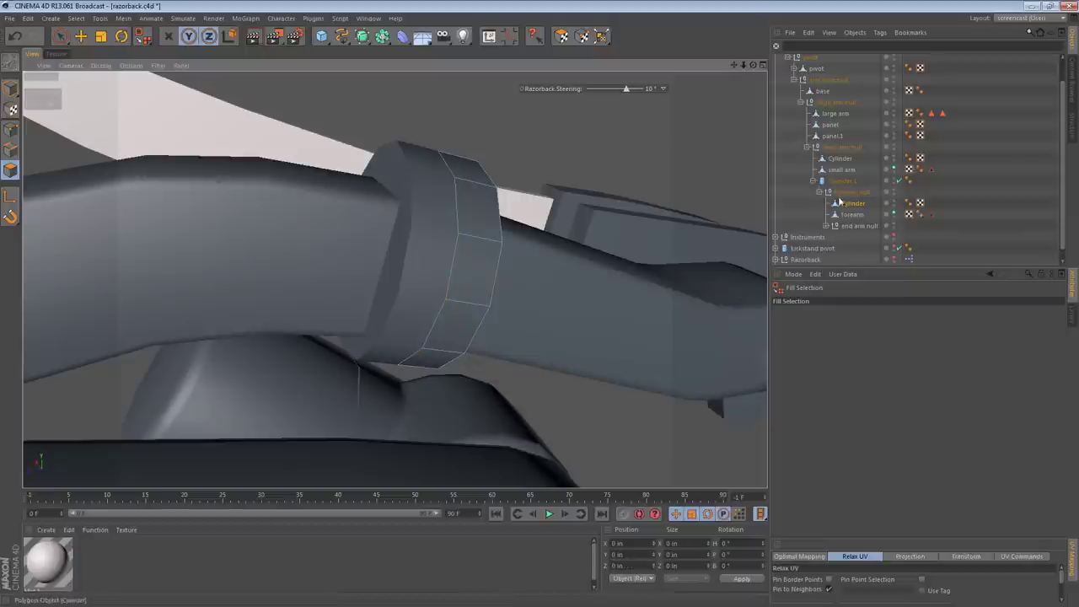
- Select the loop and end cap on the forearm half of the small arm's collar cylinder and delete those polygons
left_click(839, 160)
left_click_drag(480, 257, 326, 240, "alt")
key("u")
key("l")
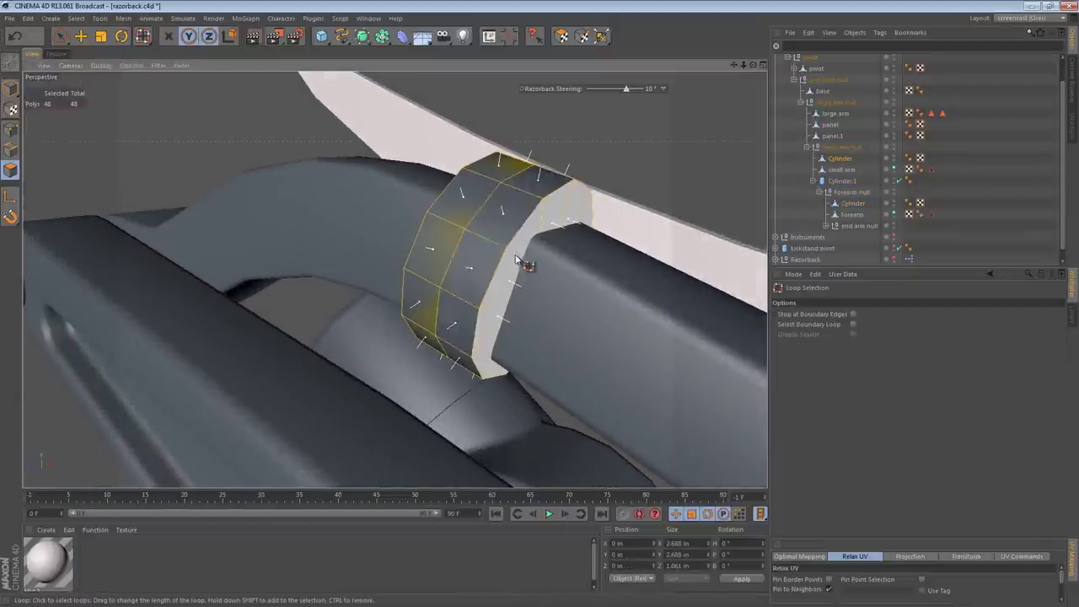
left_click(499, 245)
key("v")
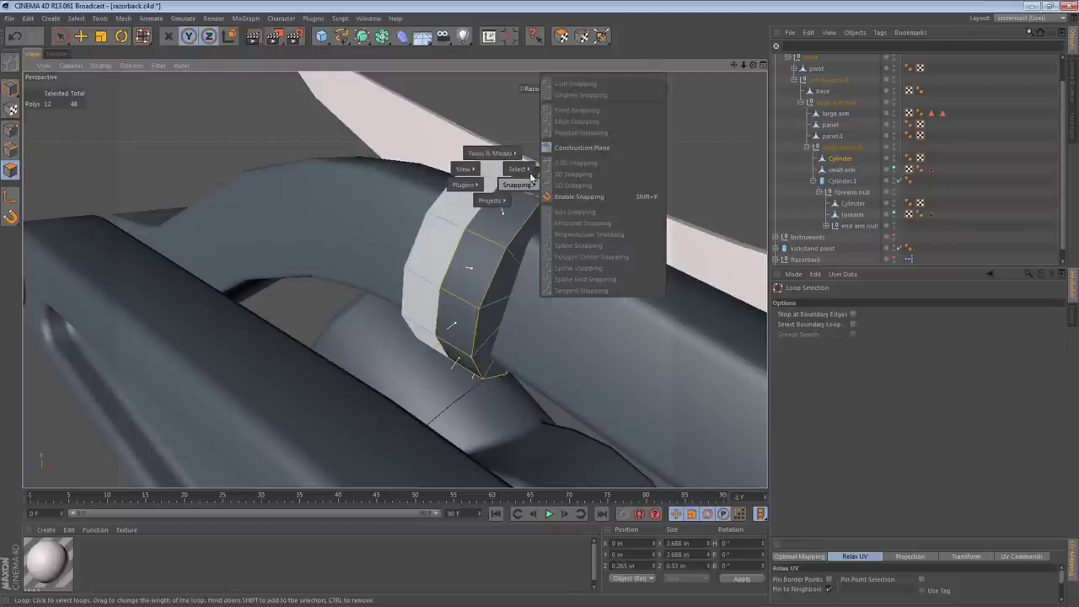
mouse_move(521, 170)
left_click(568, 217)
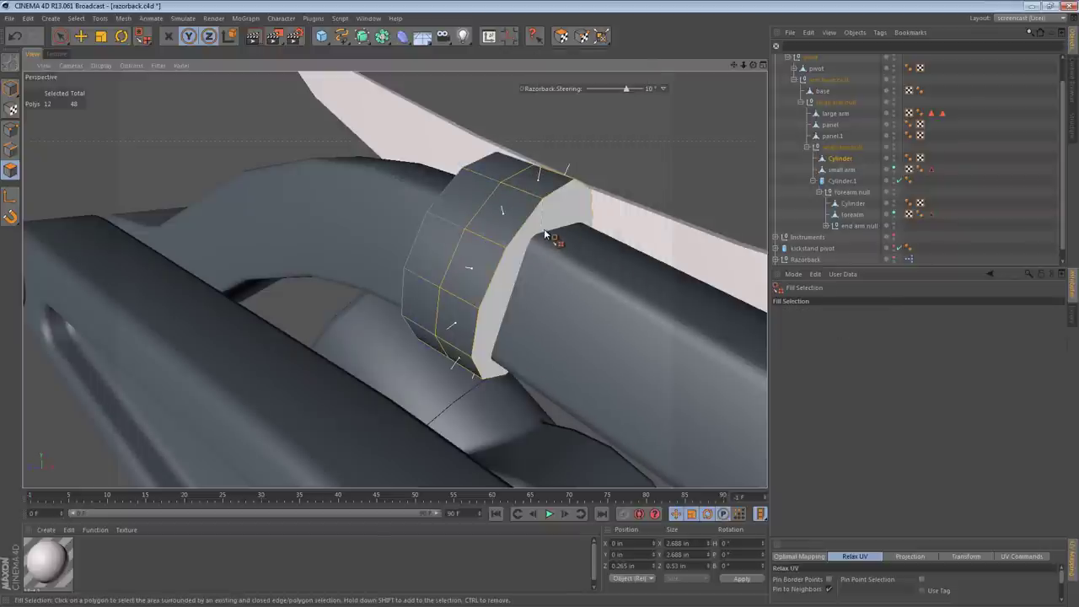
left_click(544, 235, "shift")
key("Delete")
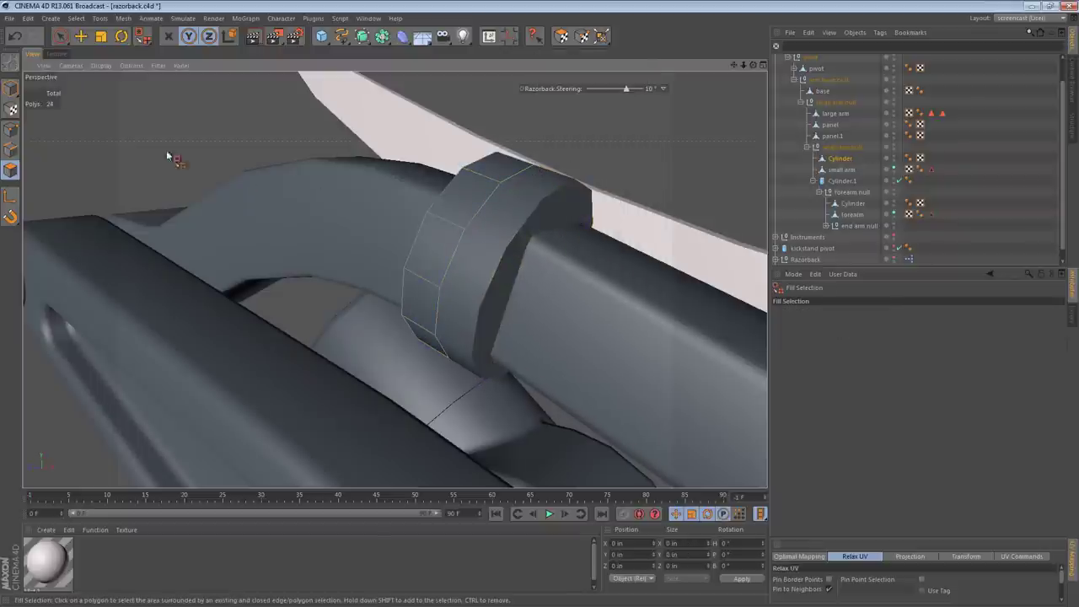
- Examine the remaining half of each collar cylinder in Model mode, first separately and finally with both selected
left_click(11, 88)
scroll(495, 250, "down", 3)
left_click_drag(498, 251, 570, 276, "alt")
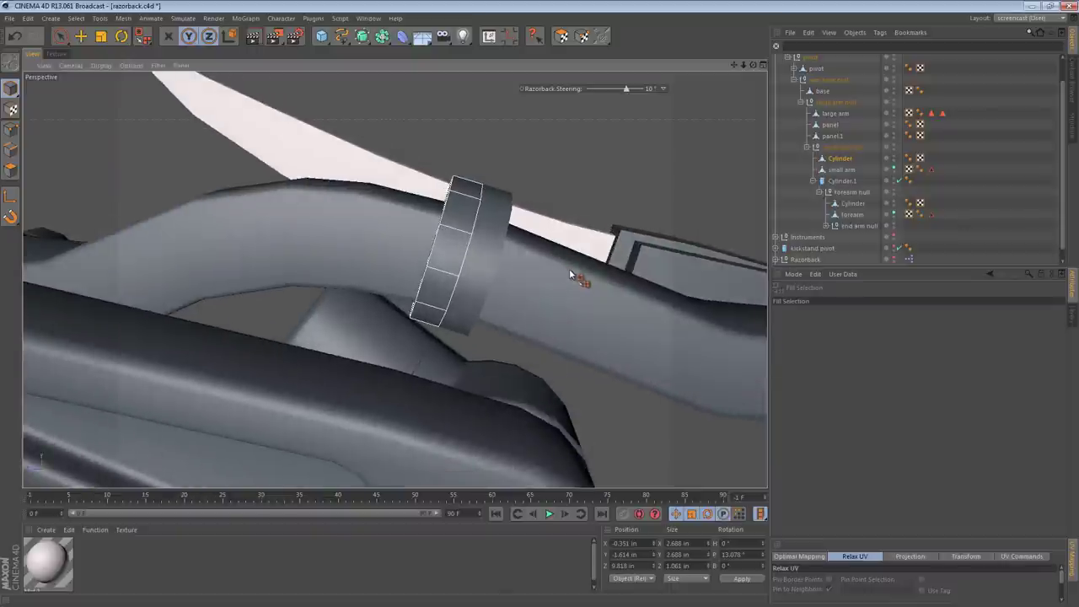
key("e")
left_click(851, 206)
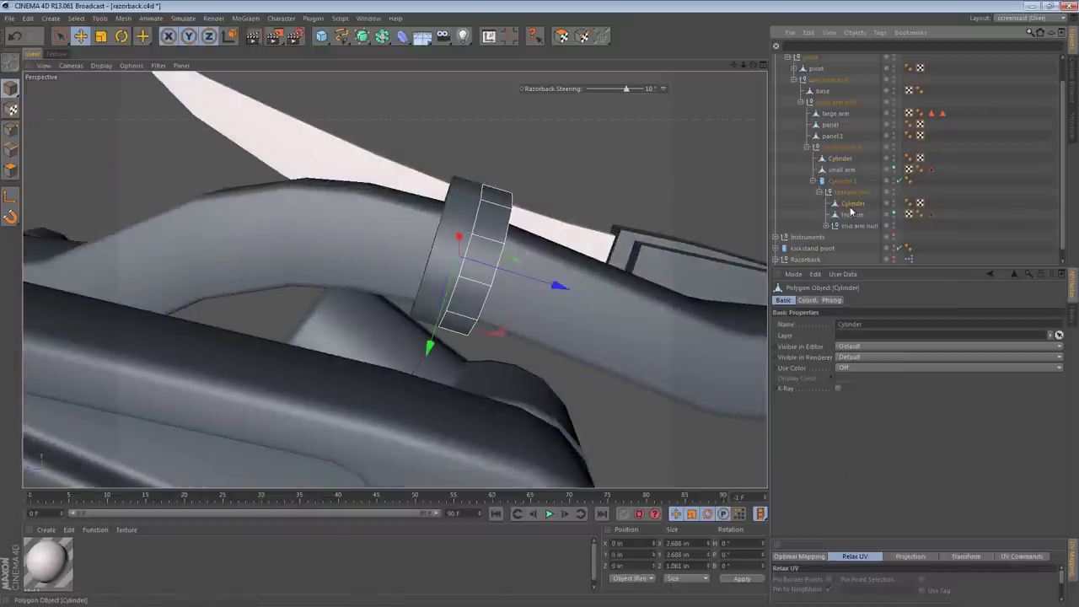
left_click(841, 159)
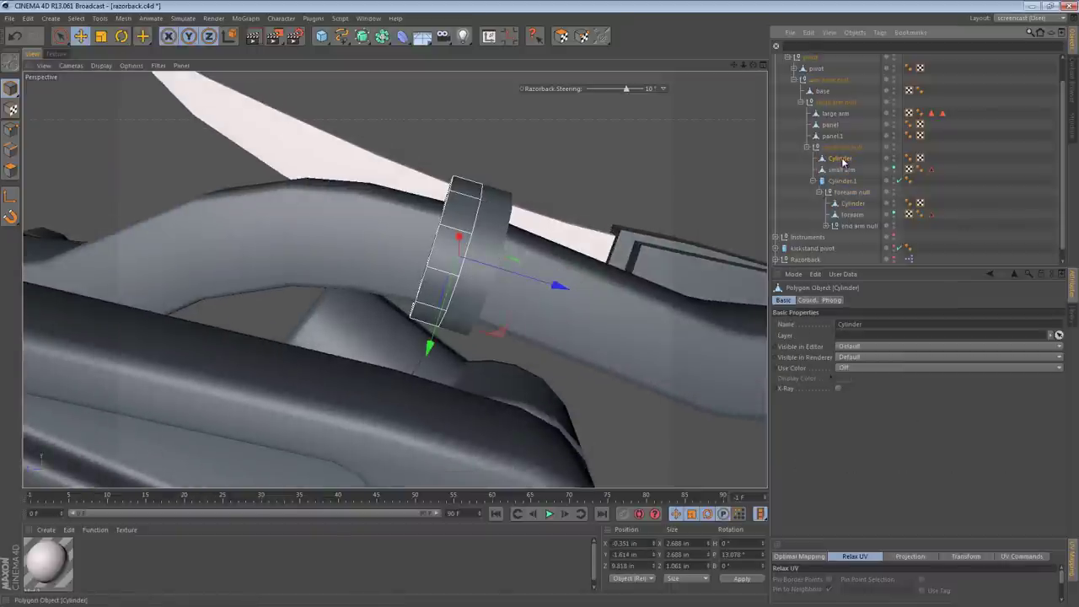
left_click(853, 204, "ctrl")
scroll(560, 241, "up", 5)
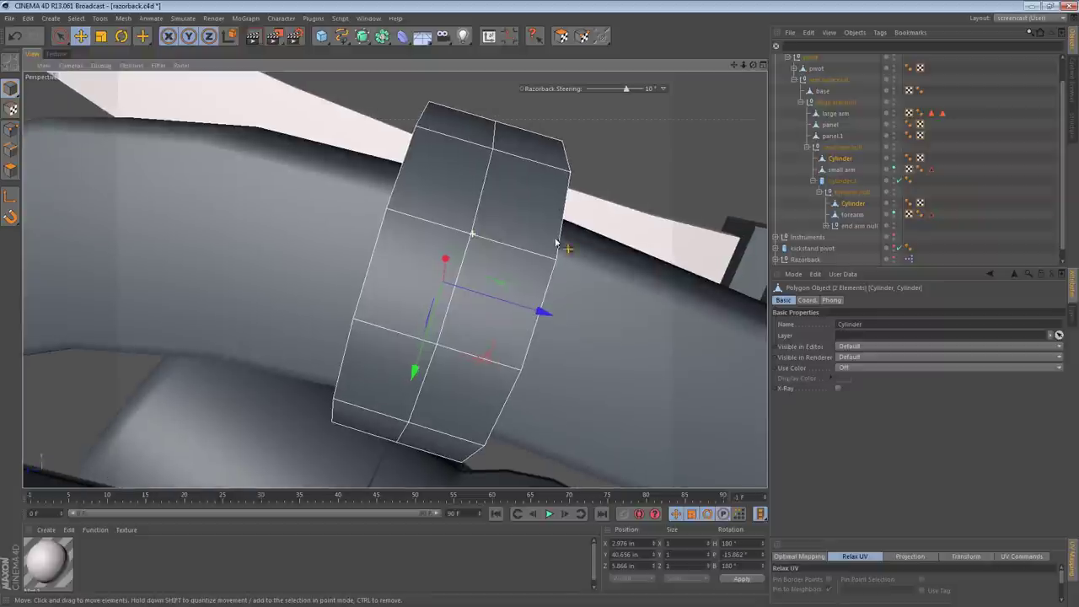
left_click_drag(547, 242, 512, 232, "alt")
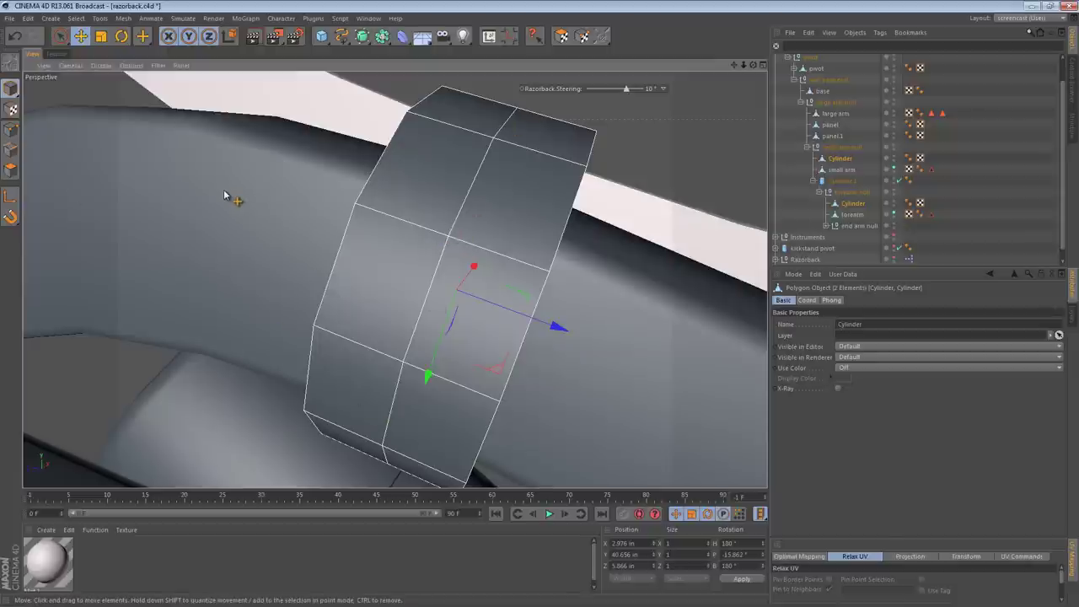
- Change the Perspective display to Lines and try picking polygons around the collar seam
key("n")
key("g")
mouse_move(526, 242)
left_mouse_down("alt")
mouse_move(510, 229)
mouse_move(530, 229)
mouse_move(512, 211)
mouse_move(438, 209)
left_mouse_up("alt")
left_click(10, 168)
left_click(481, 284)
left_click(469, 112)
left_click(549, 115)
left_click(448, 270)
left_click(165, 127)
- Inspect the wireframe polygons of the small arm's collar half alone and together with the forearm's collar half
left_click(10, 88)
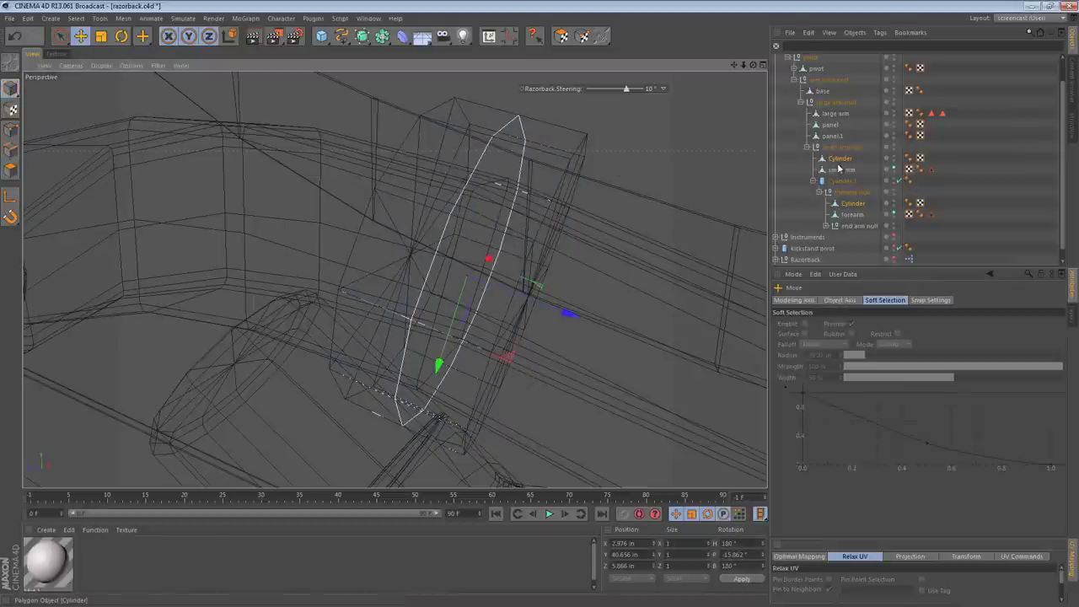
left_click(822, 161)
left_click(10, 169)
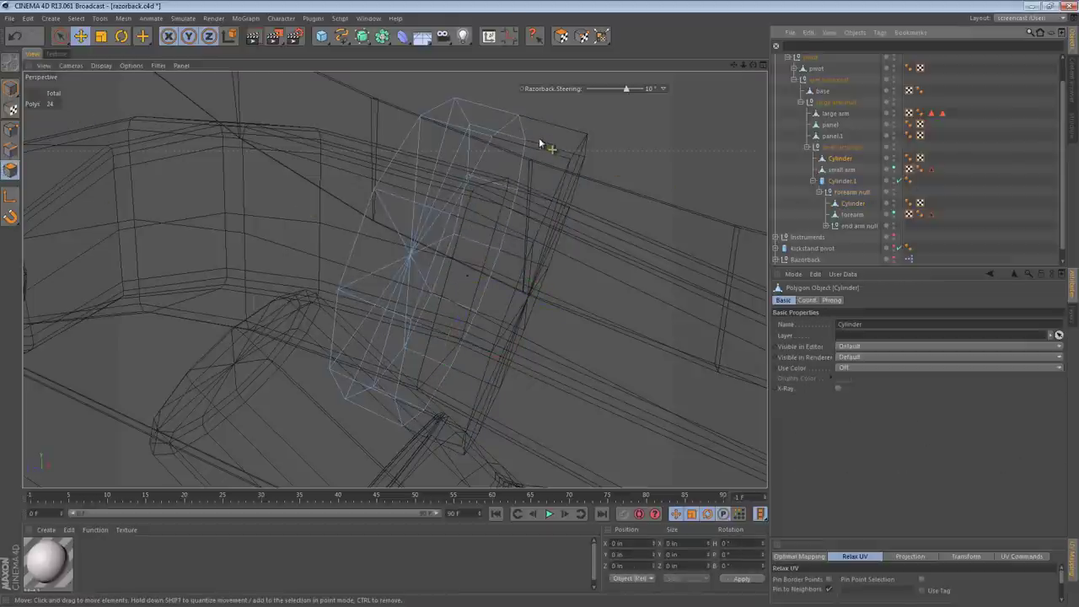
left_click_drag(539, 125, 514, 201, "alt")
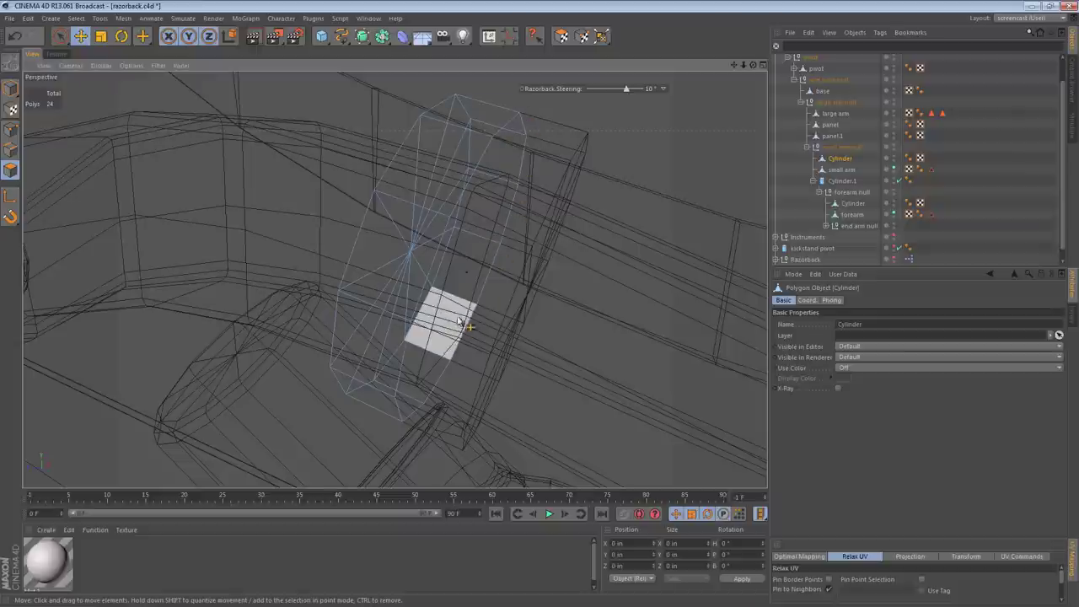
left_click(848, 205, "ctrl")
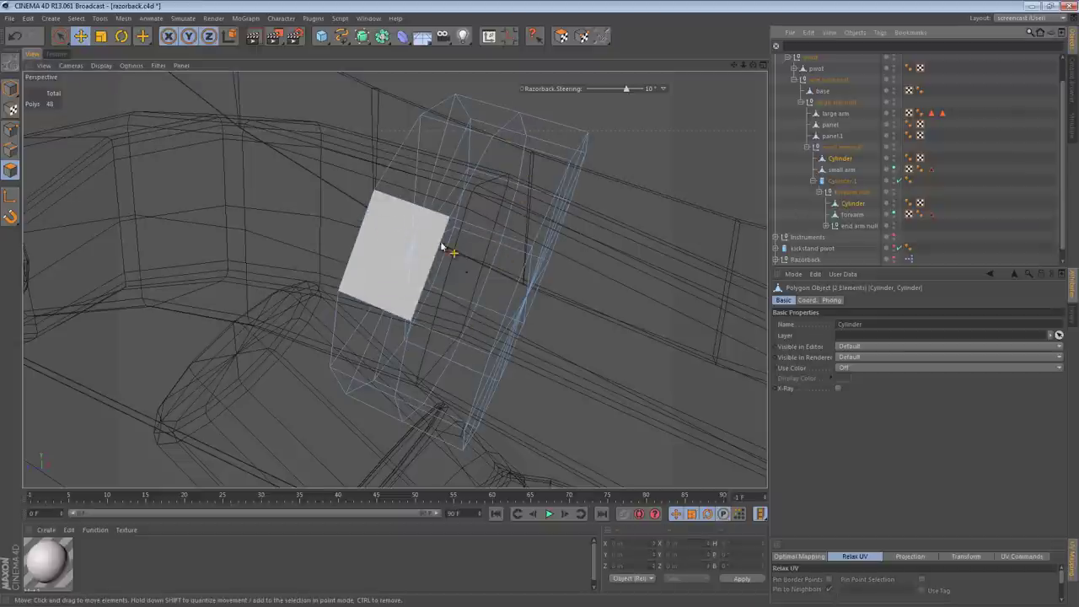
left_click_drag(442, 246, 489, 250, "alt")
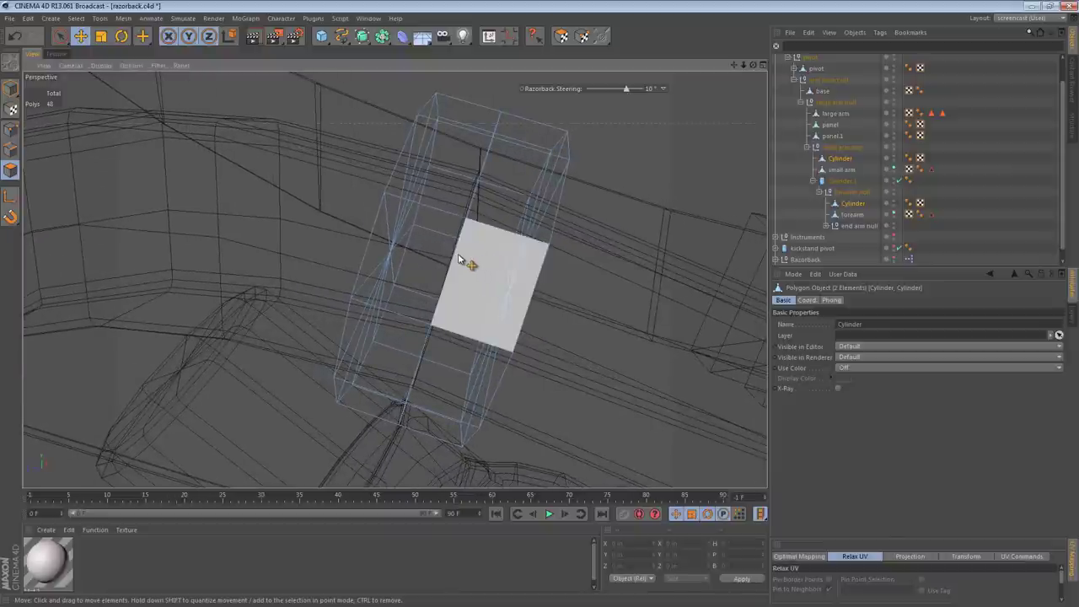
- Lasso-select the open seam edges between the two collar halves in Edge mode
left_click_drag(59, 36, 124, 95)
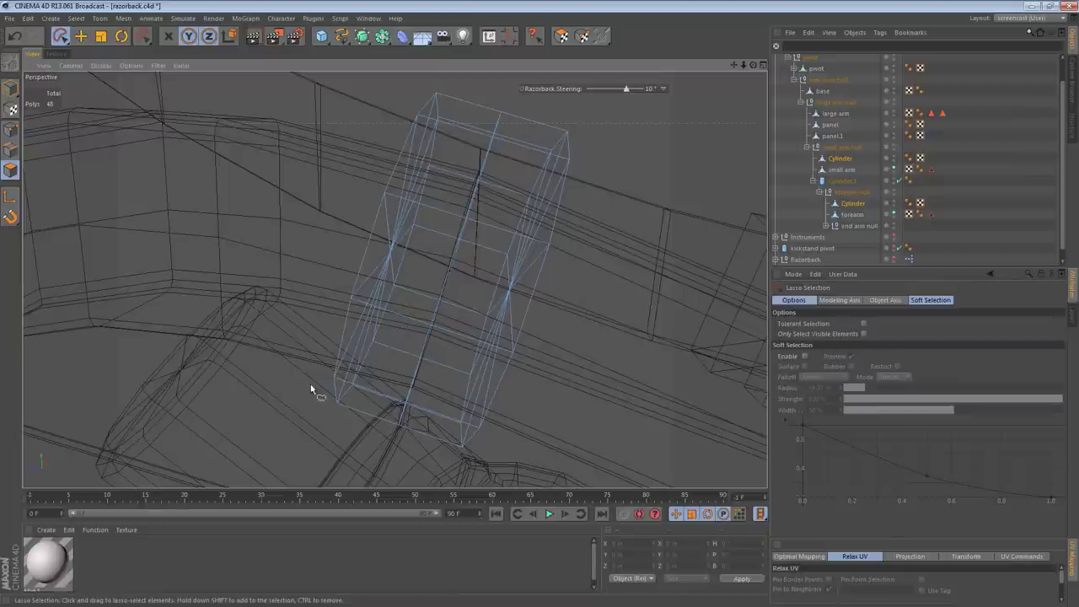
left_click(11, 150)
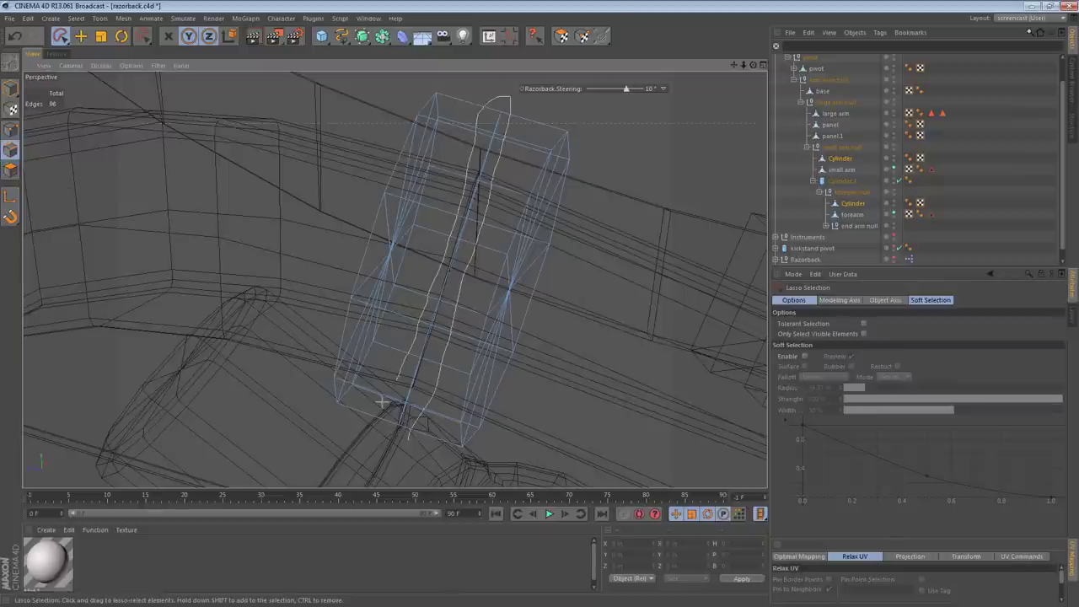
left_click_drag(414, 454, 417, 455)
mouse_move(439, 397)
left_mouse_down("alt")
mouse_move(410, 313)
mouse_move(392, 309)
mouse_move(404, 317)
left_mouse_up("alt")
- Try scaling the selected seam edges of both collar halves, then undo it
key("t")
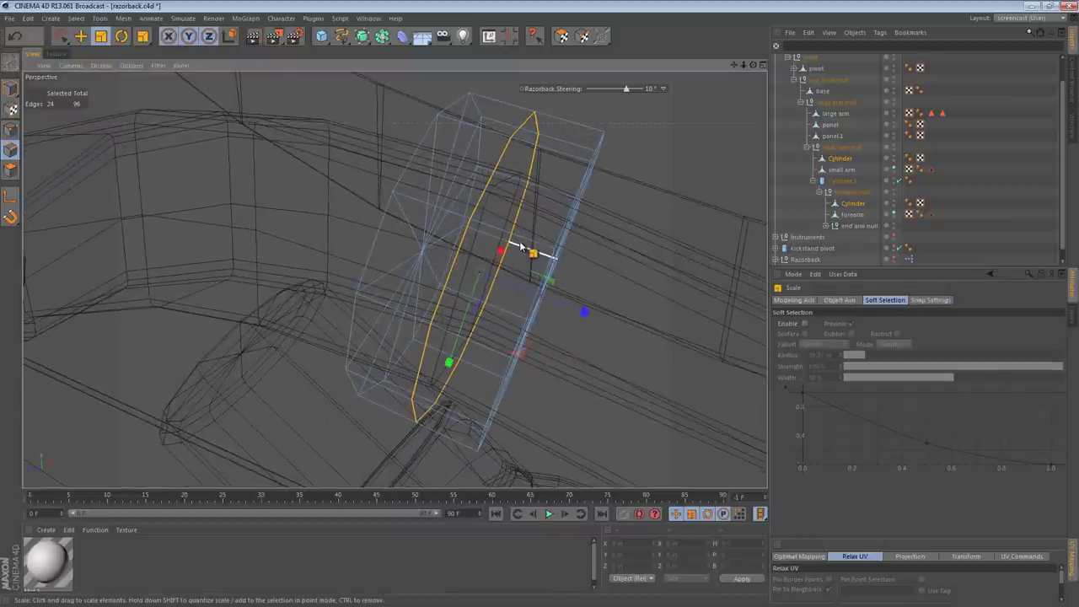
left_click_drag(531, 230, 459, 356)
mouse_move(515, 272)
left_mouse_down("alt")
mouse_move(563, 314)
mouse_move(454, 310)
mouse_move(556, 256)
left_mouse_up("alt")
key("ctrl+z")
- Restore the Perspective display to Gouraud Shading and return both collar halves to Model mode
key("n")
key("a")
left_click_drag(497, 276, 493, 320)
left_click(368, 265)
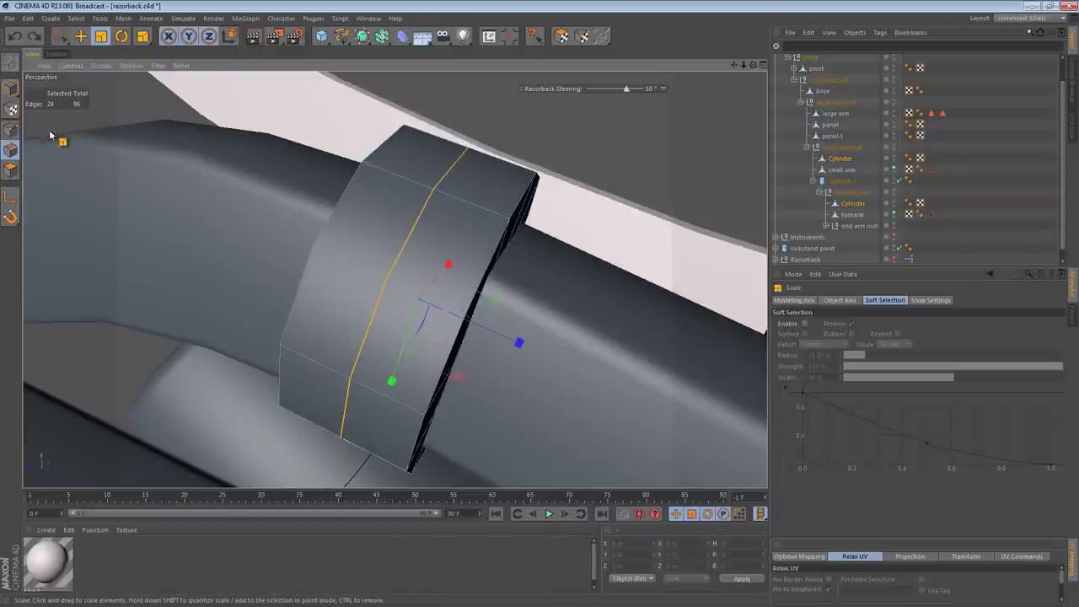
left_click(11, 88)
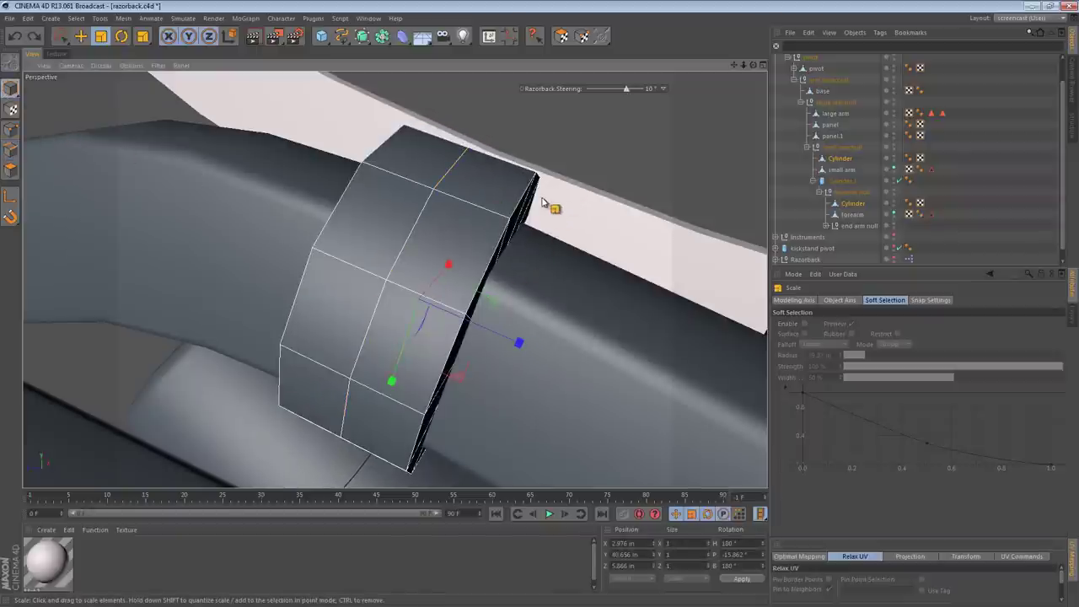
- Try moving each collar half away from the seam along its Z axis and undo each move
left_click(832, 160)
key("e")
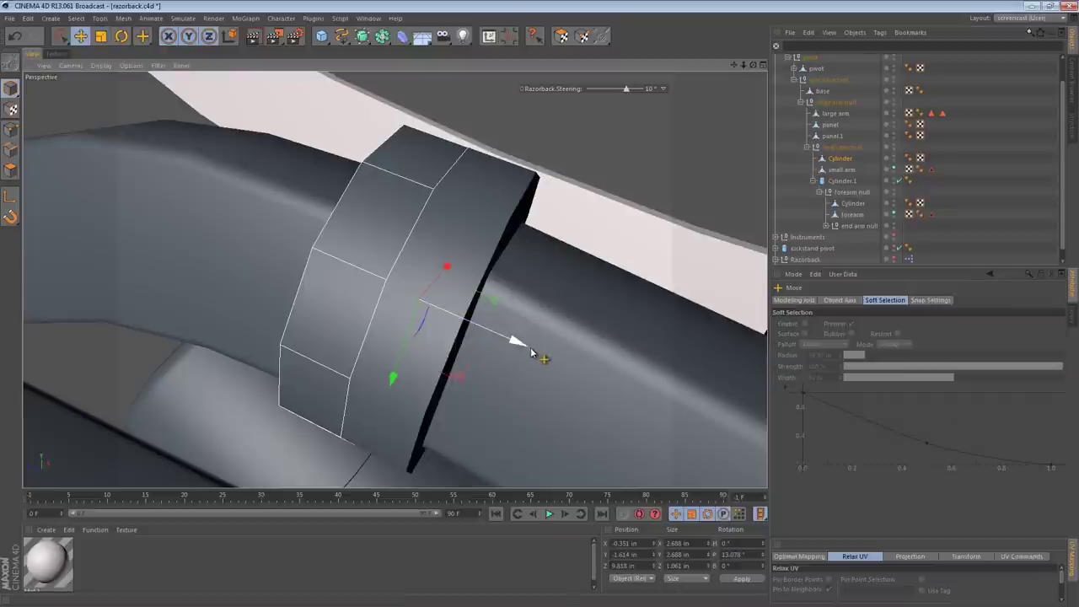
left_click_drag(527, 349, 393, 313)
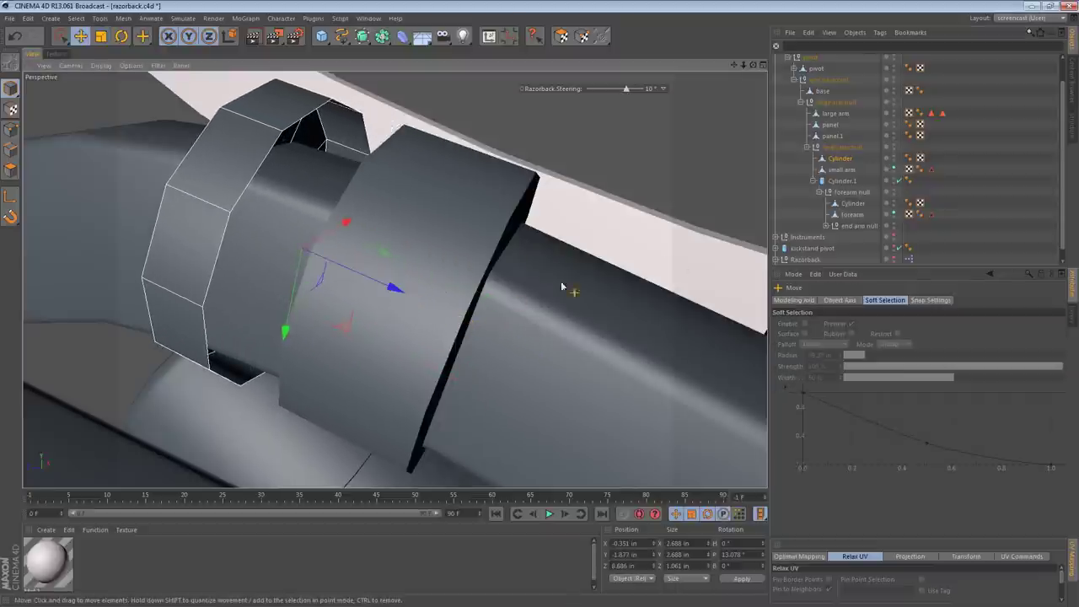
key("ctrl+z")
left_click(852, 203)
left_click_drag(513, 344, 629, 374)
key("ctrl+z")
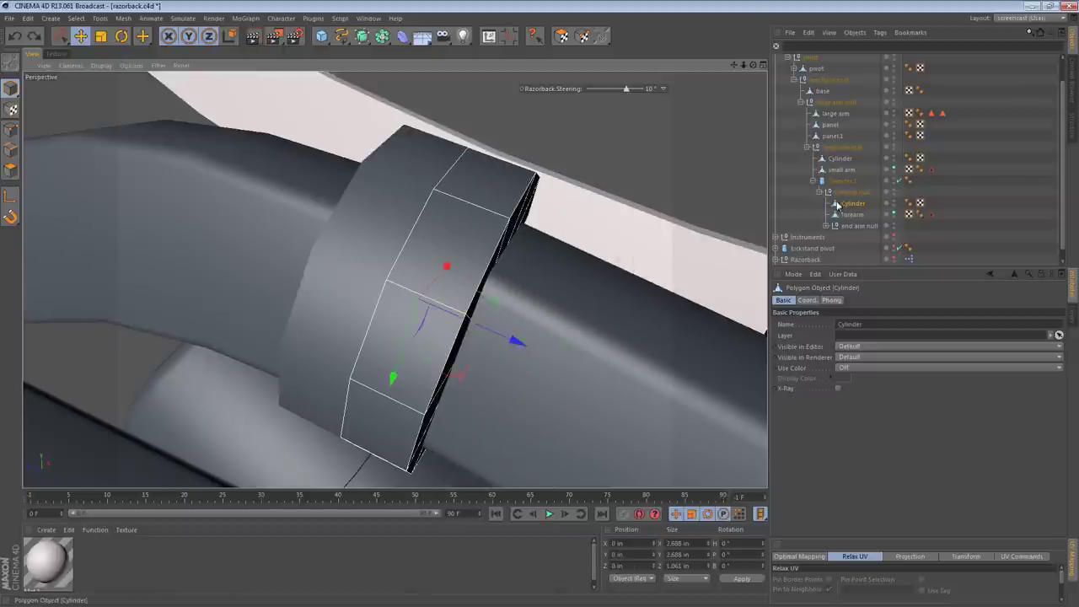
- Ungroup Cylinder.1 to free the forearm null, delete the leftover cylinder, and select the forearm null
left_click(832, 181)
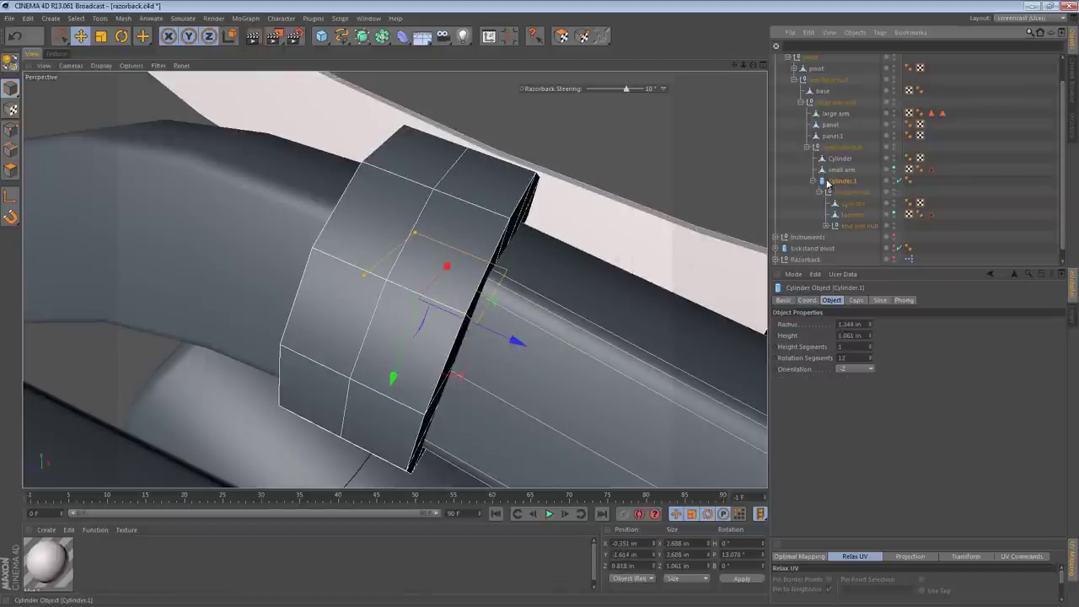
key("shift+g")
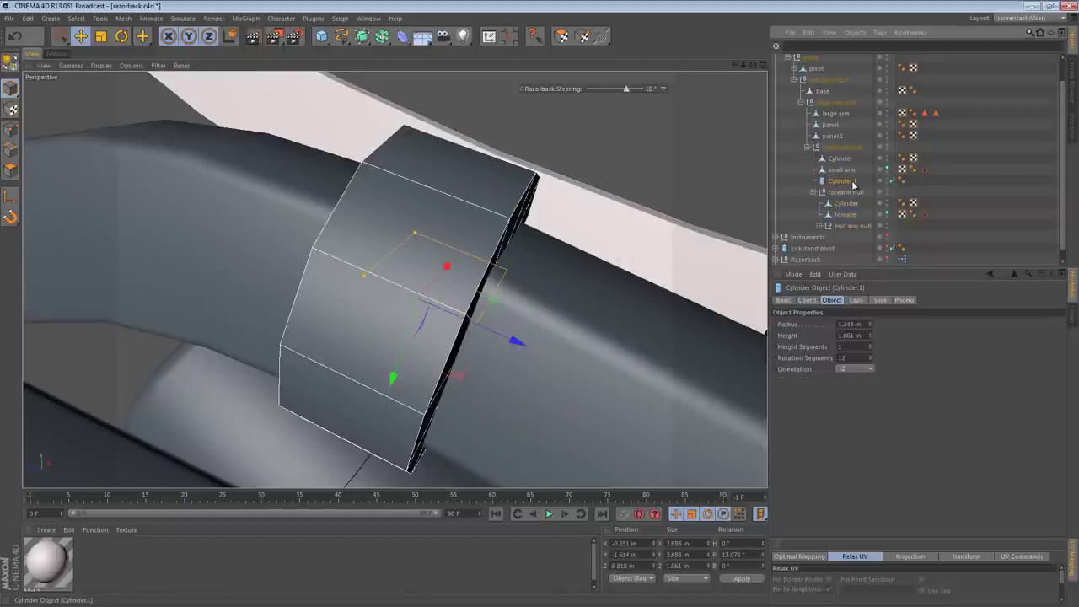
key("Delete")
left_click(845, 182)
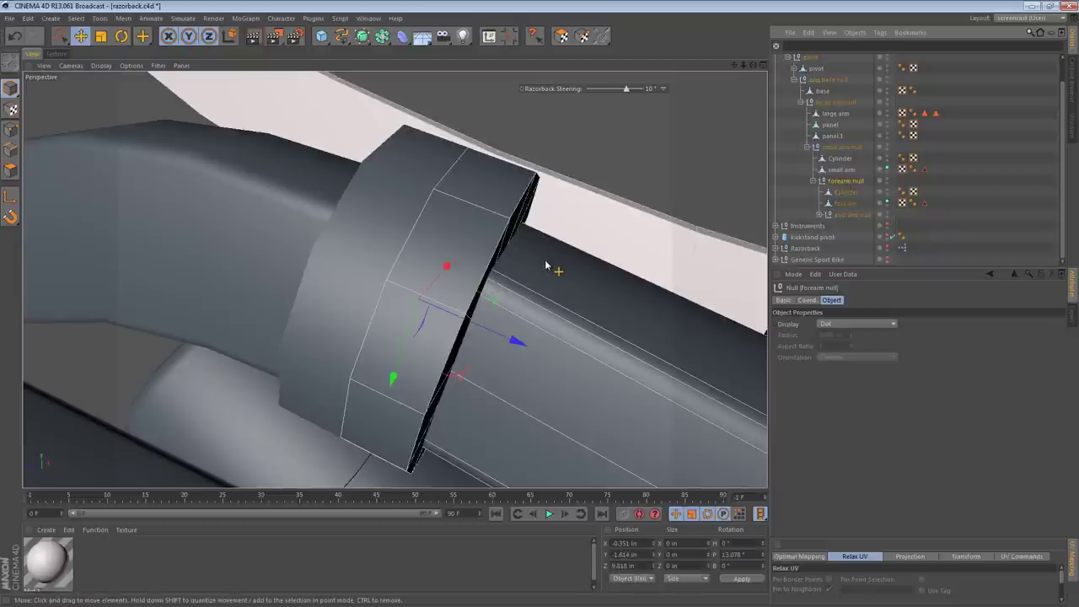
scroll(492, 296, "down", 5)
left_click_drag(498, 292, 553, 251, "alt")
scroll(554, 249, "up", 4)
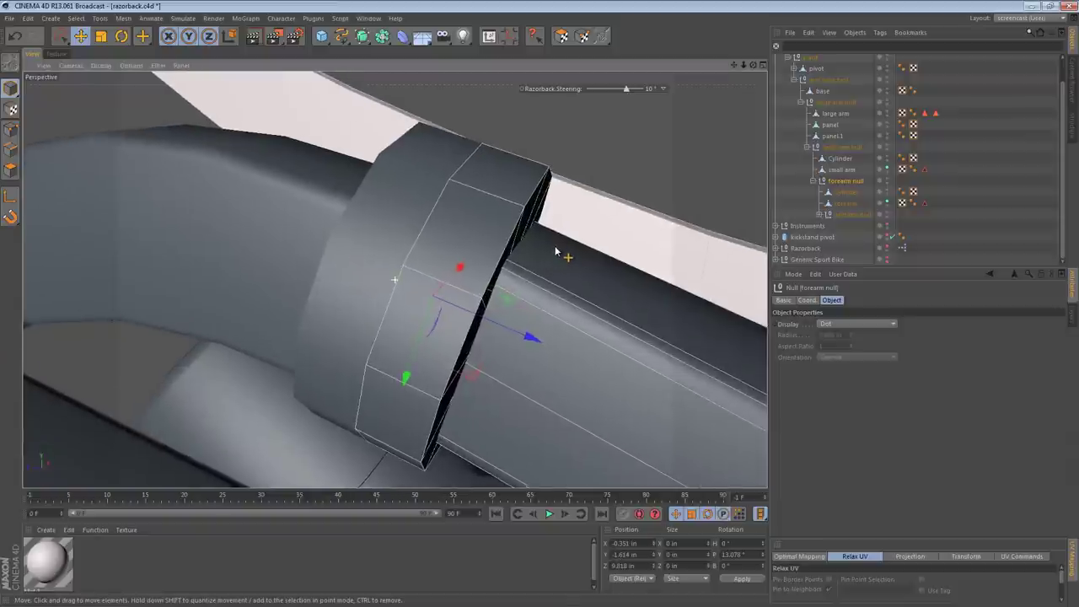
- Extrude the seam edge loops of both collar halves inward with the Scale tool, working in Edges mode with Lines display
left_click(845, 160)
left_click(846, 193, "ctrl")
left_click(10, 150)
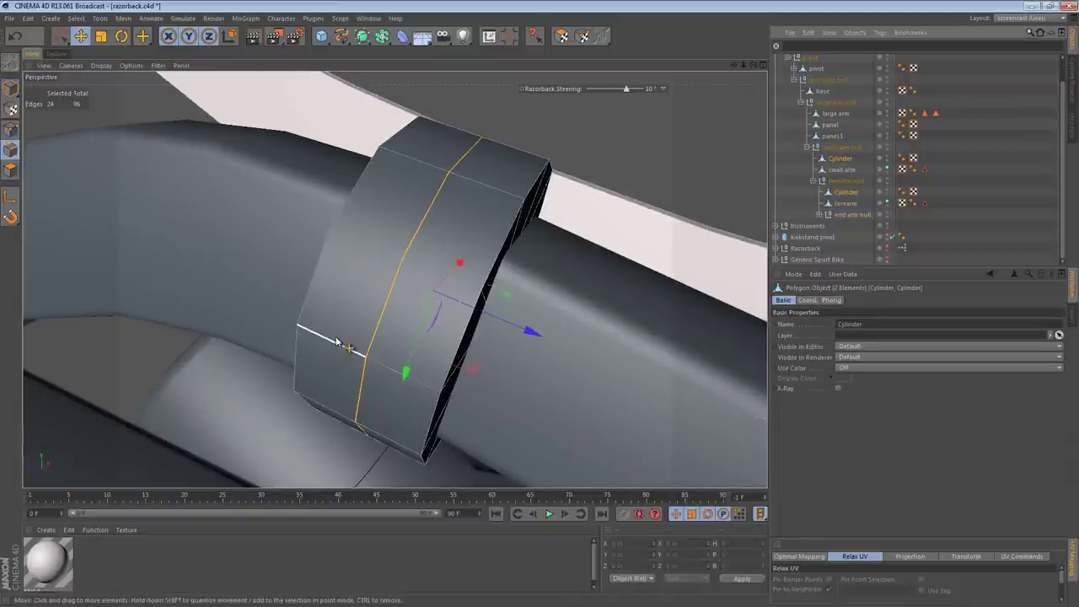
key("n")
key("g")
mouse_move(405, 318)
left_mouse_down("alt")
mouse_move(437, 289)
mouse_move(514, 279)
mouse_move(539, 237)
mouse_move(466, 346)
left_mouse_up("alt")
key("t")
key("ctrl+z")
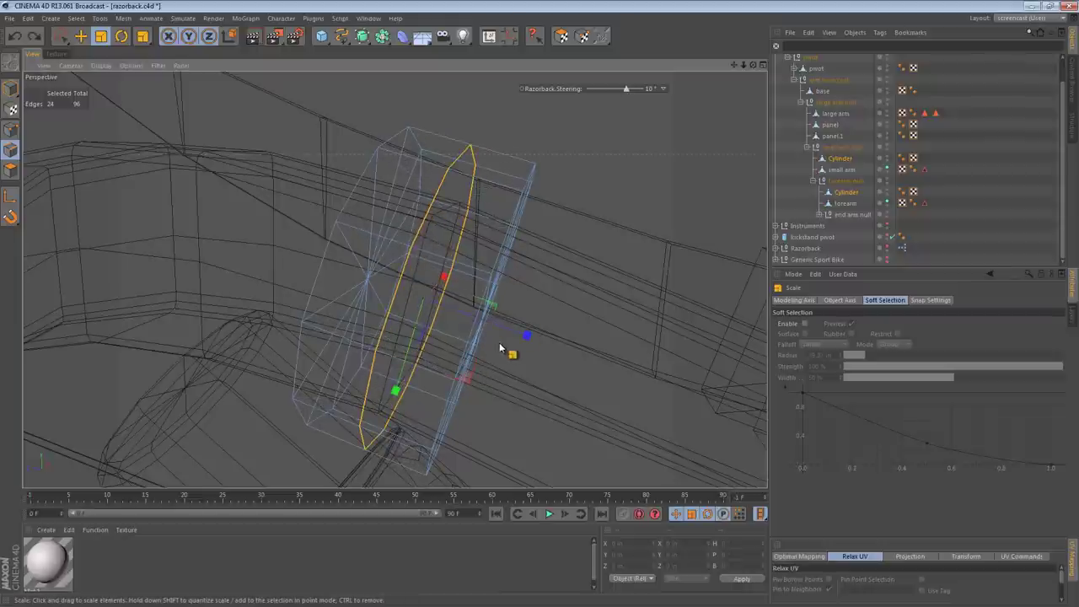
left_click_drag(510, 186, 524, 259)
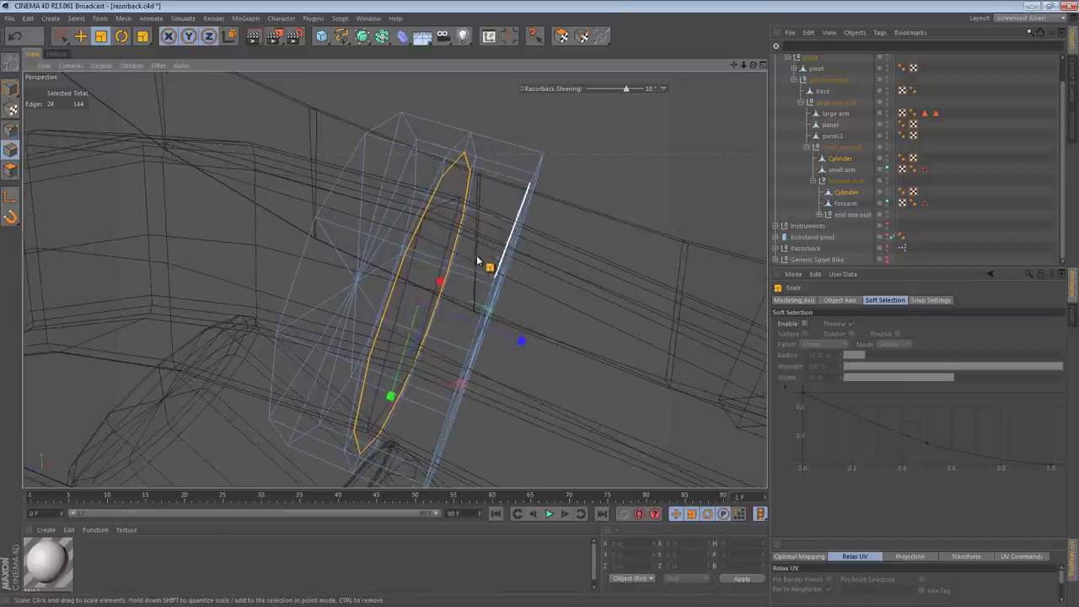
- Bevel the upper collar half's outer seam loop about 0.055 in, with 2 subdivisions, Convex type and Create N-gons off
key("u")
key("l")
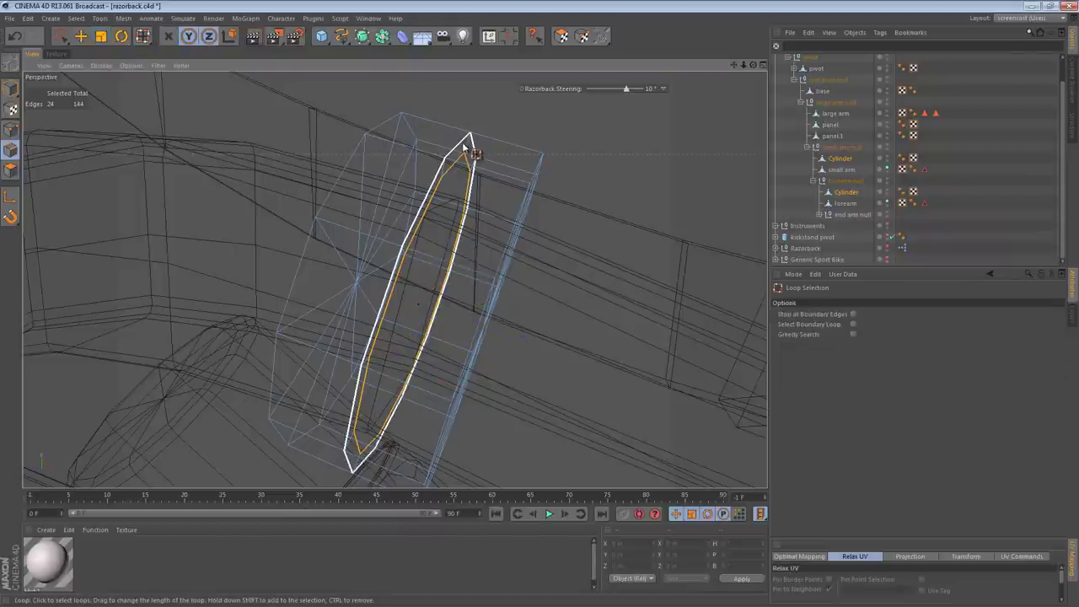
left_click(846, 159)
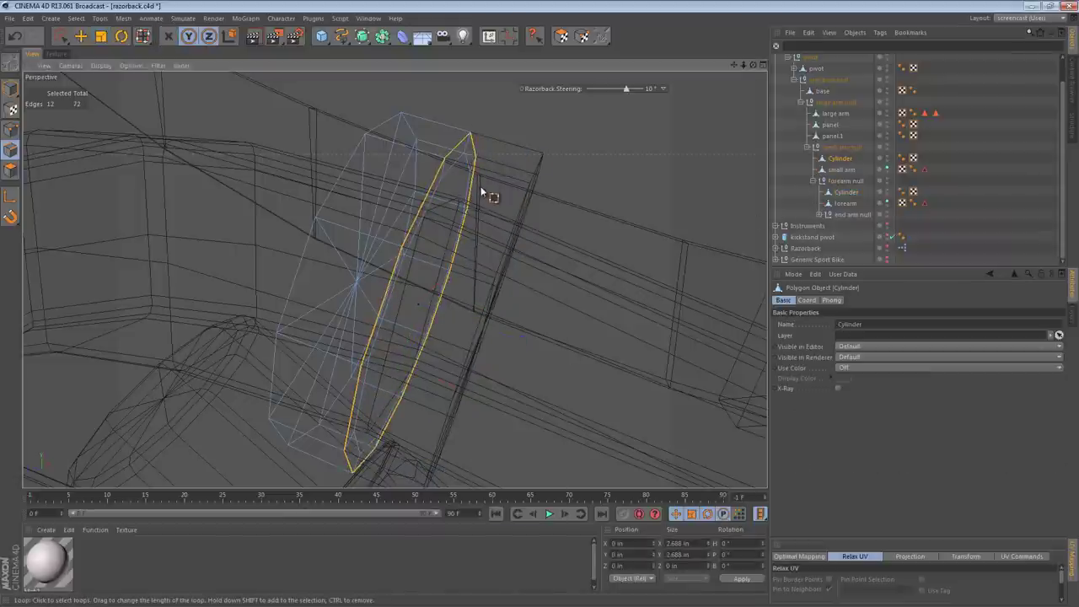
key("n")
key("a")
key("n")
key("g")
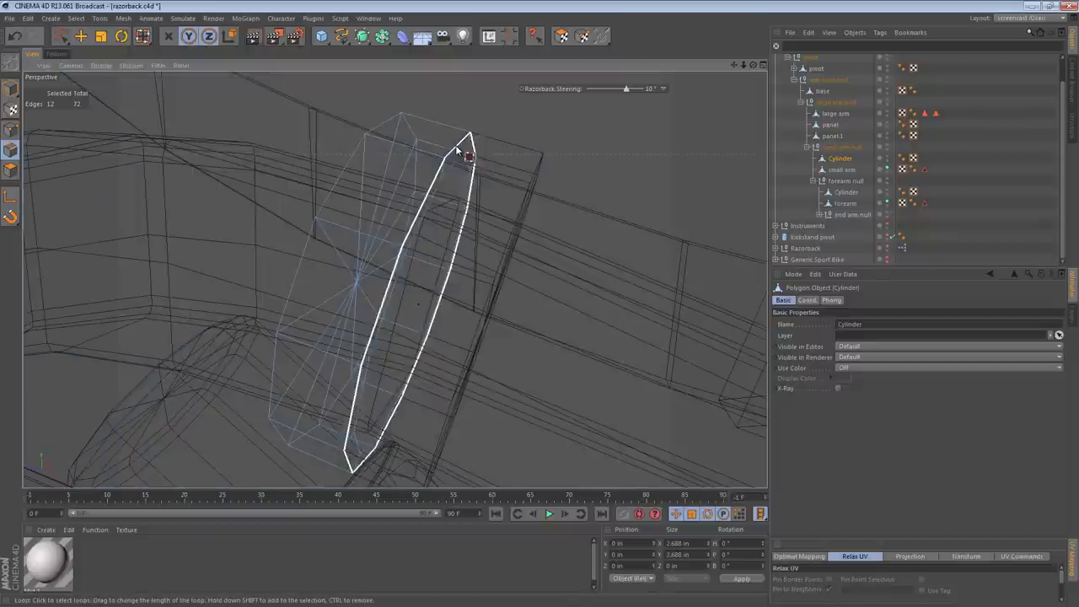
right_click(539, 169)
left_click(594, 225)
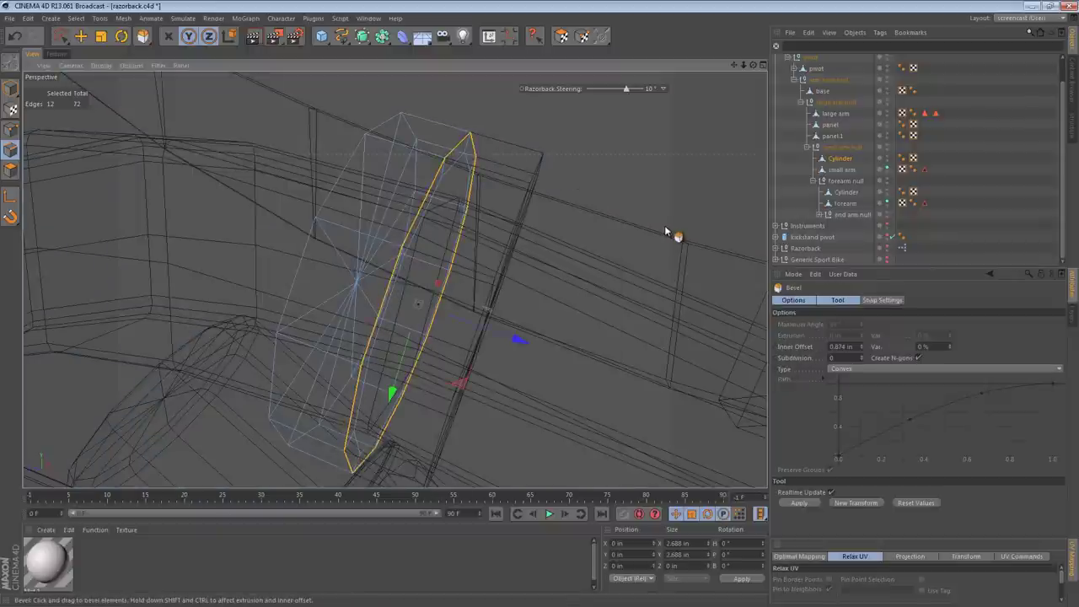
left_click(846, 356)
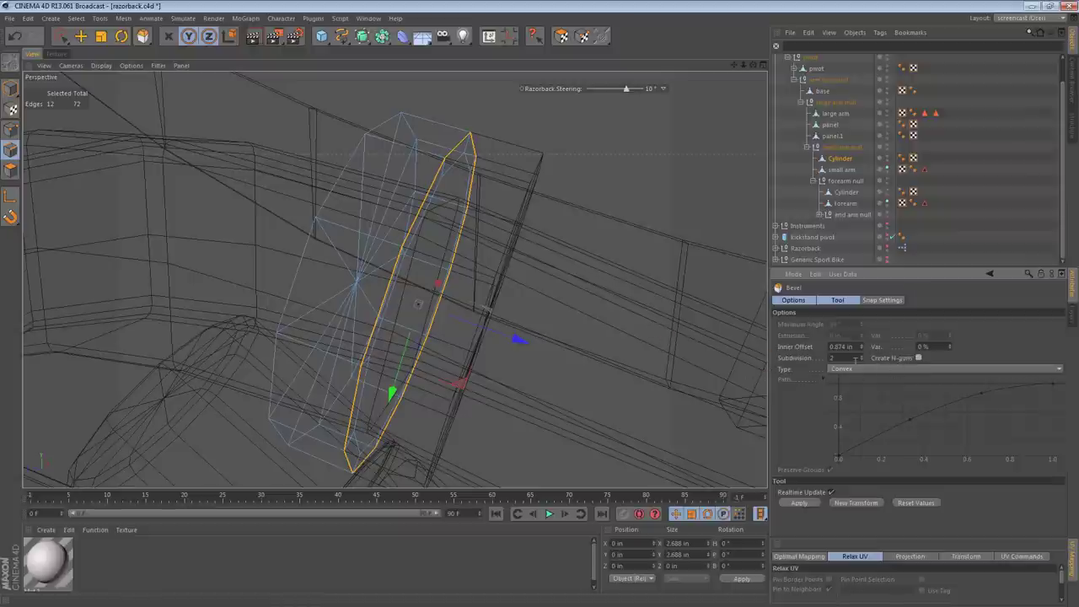
left_click_drag(509, 183, 540, 331)
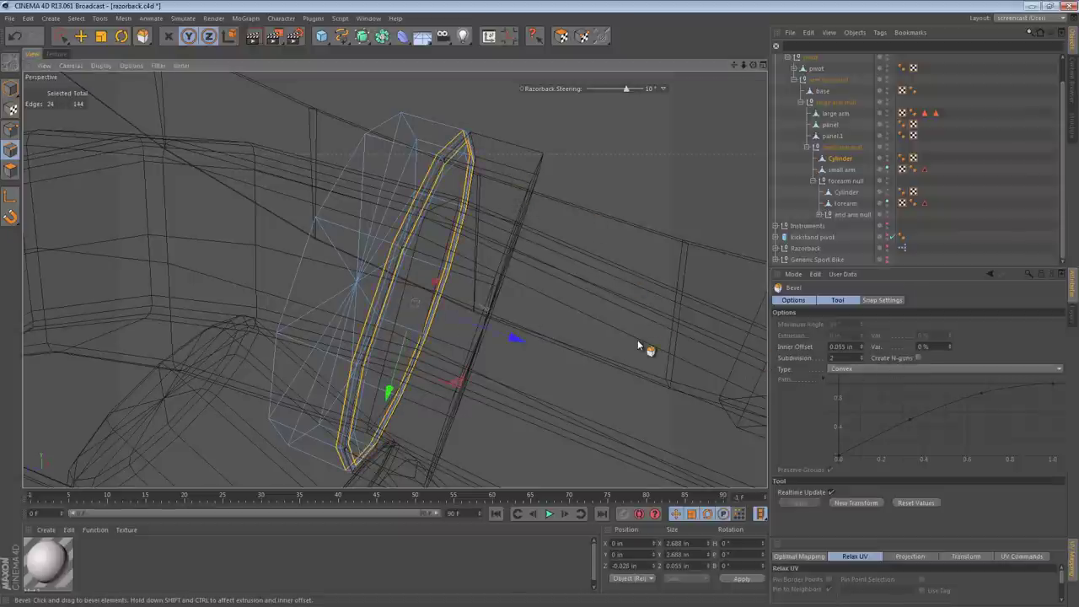
- Select the outer seam loop of the forearm's collar half and bevel it with the same 0.055 in inner offset
left_click(851, 193)
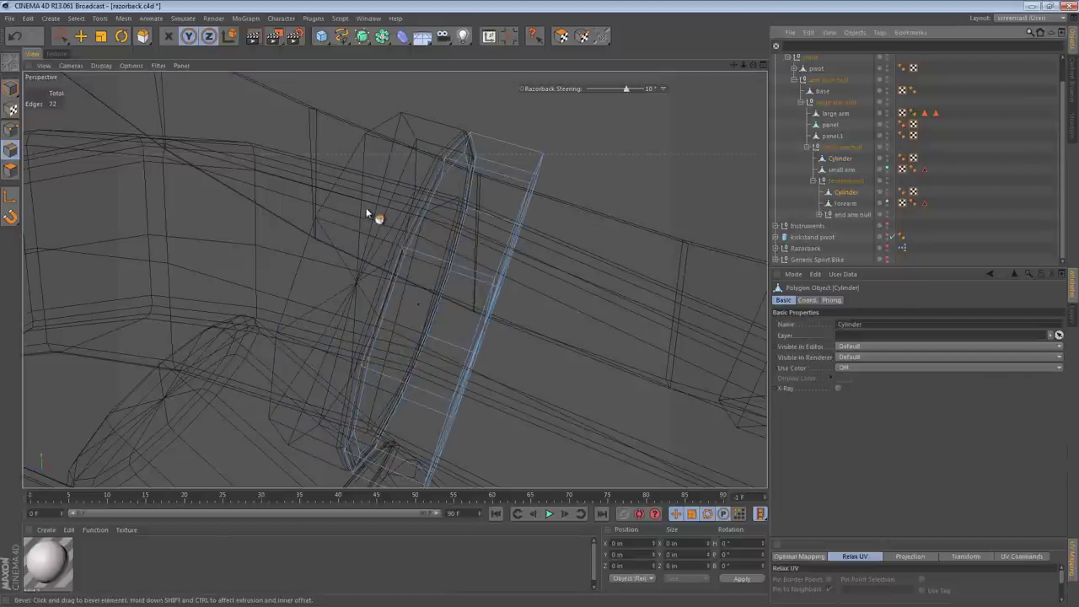
key("u")
key("l")
left_click(457, 154)
left_click_drag(457, 174, 512, 205, "alt")
left_click_drag(602, 264, 508, 223, "alt")
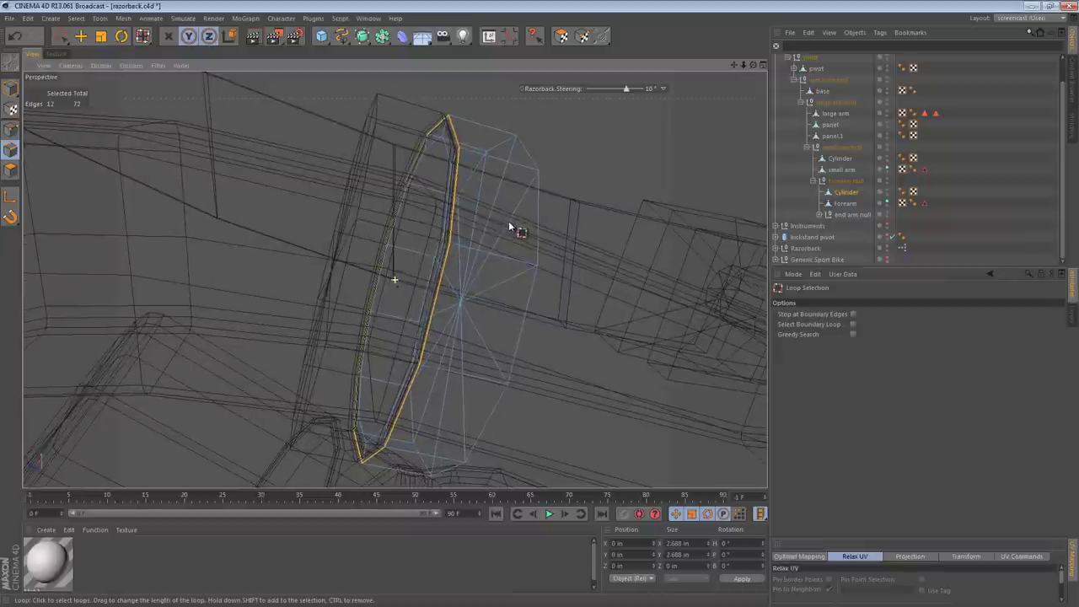
right_click(482, 117)
left_click(539, 336)
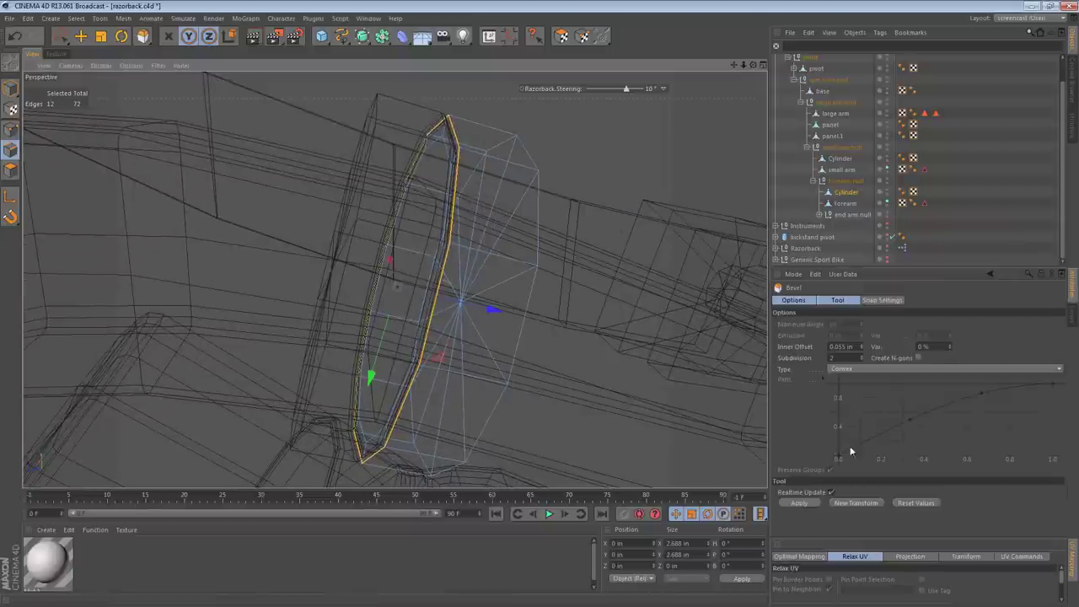
left_click(815, 502)
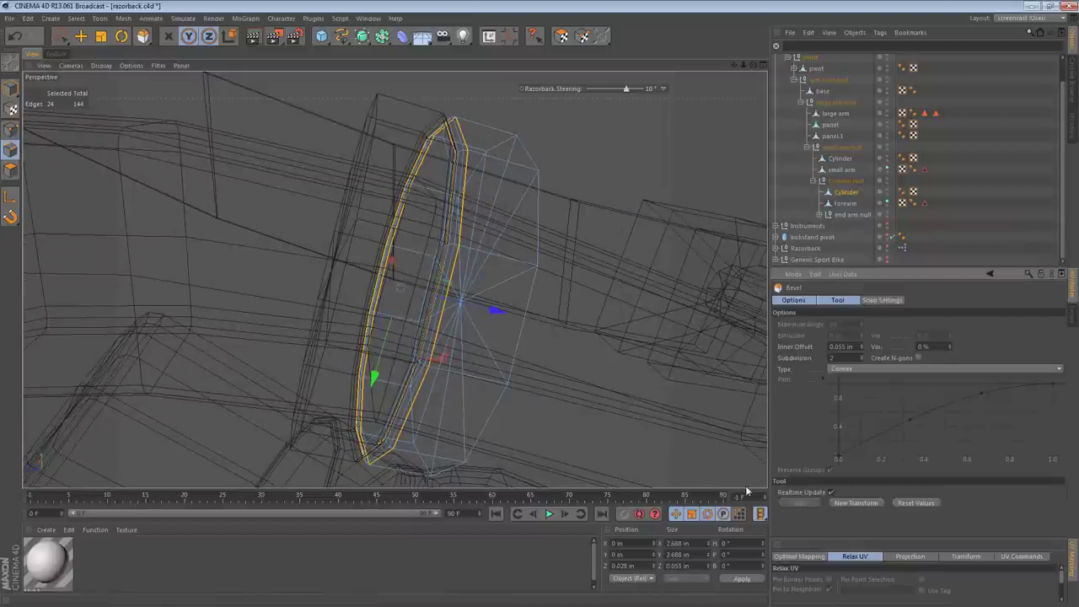
- Restore Gouraud Shading and Model mode, clear the selection, and examine the bevelled seam between the collar halves
key("n")
key("a")
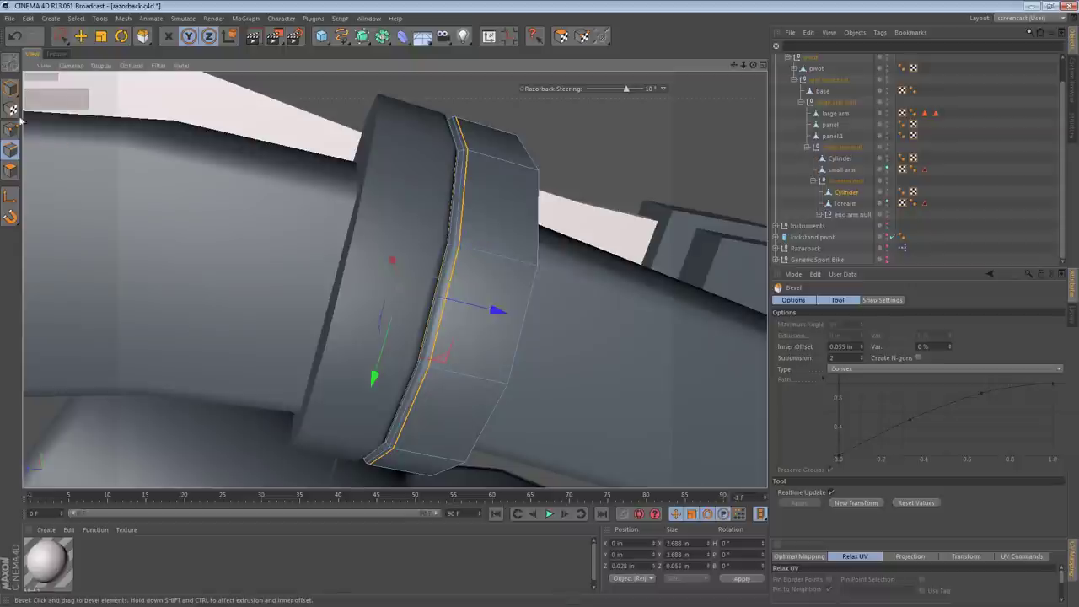
left_click(11, 89)
key("ctrl+shift+a")
right_click_drag(485, 185, 320, 194, "alt")
left_click_drag(320, 196, 489, 205, "alt")
right_click_drag(489, 205, 602, 200, "alt")
left_click_drag(507, 198, 444, 208, "alt")
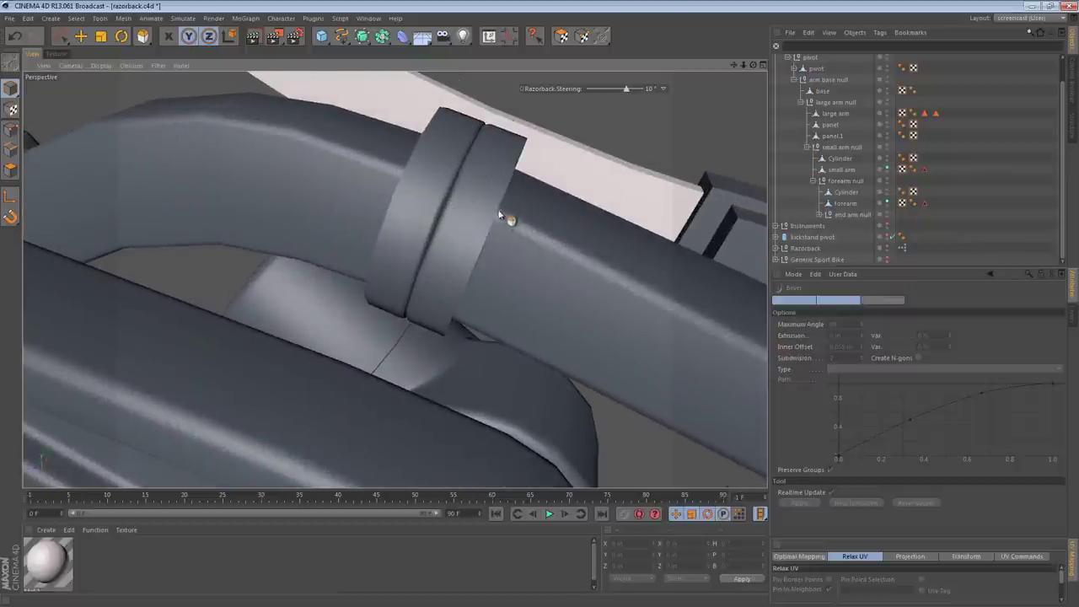
right_click_drag(498, 209, 534, 208, "alt")
left_click_drag(534, 208, 533, 208, "alt")
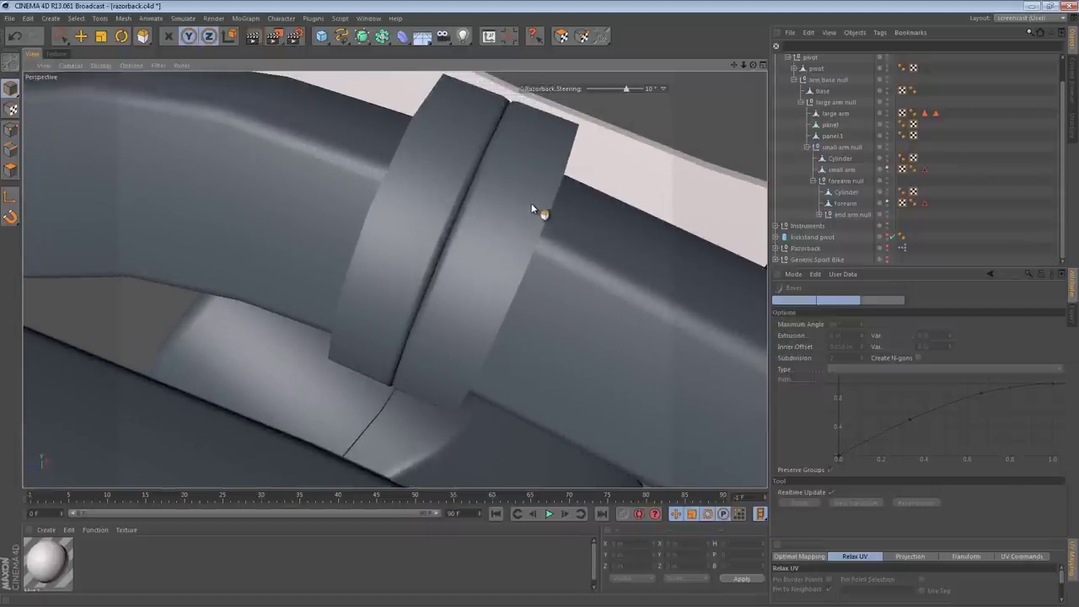
- Undo the bevels on both collar halves, and bring both cylinders into Edges mode with Lines display
left_click(504, 253)
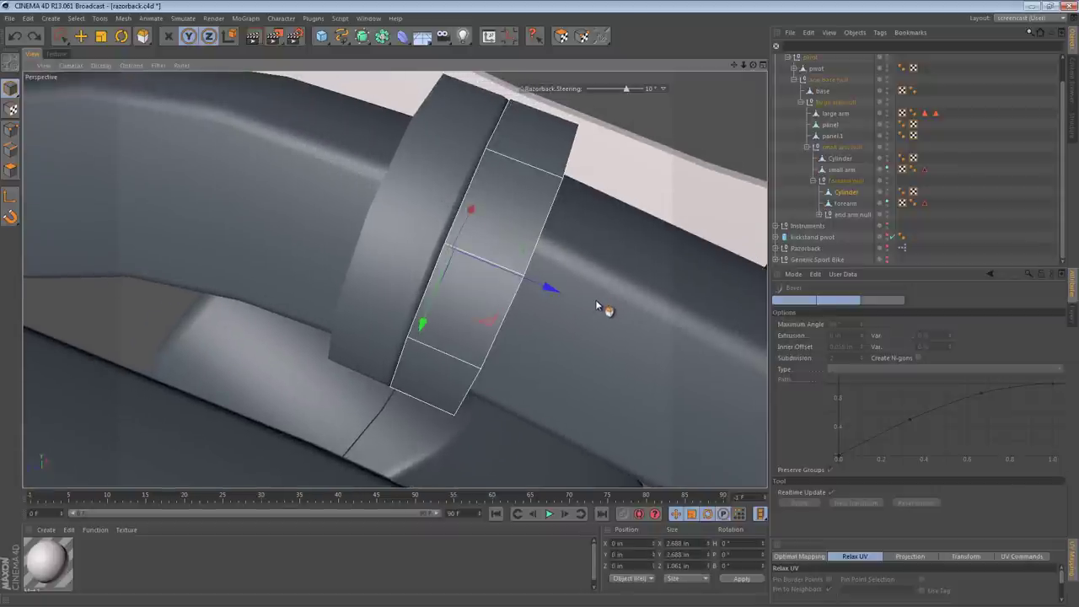
key("ctrl+z")
left_click(845, 158)
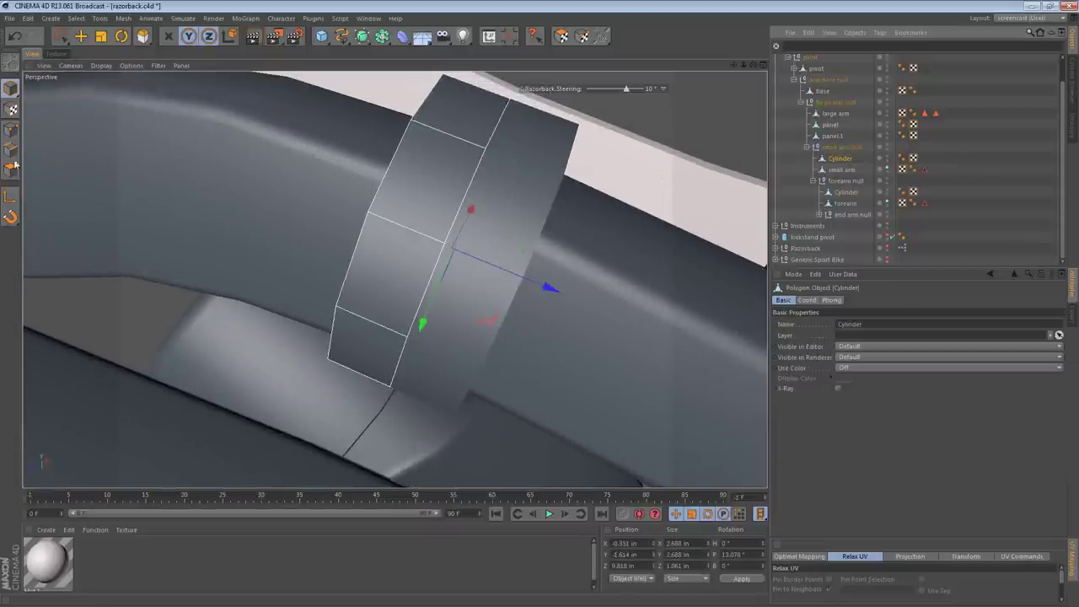
left_click(11, 149)
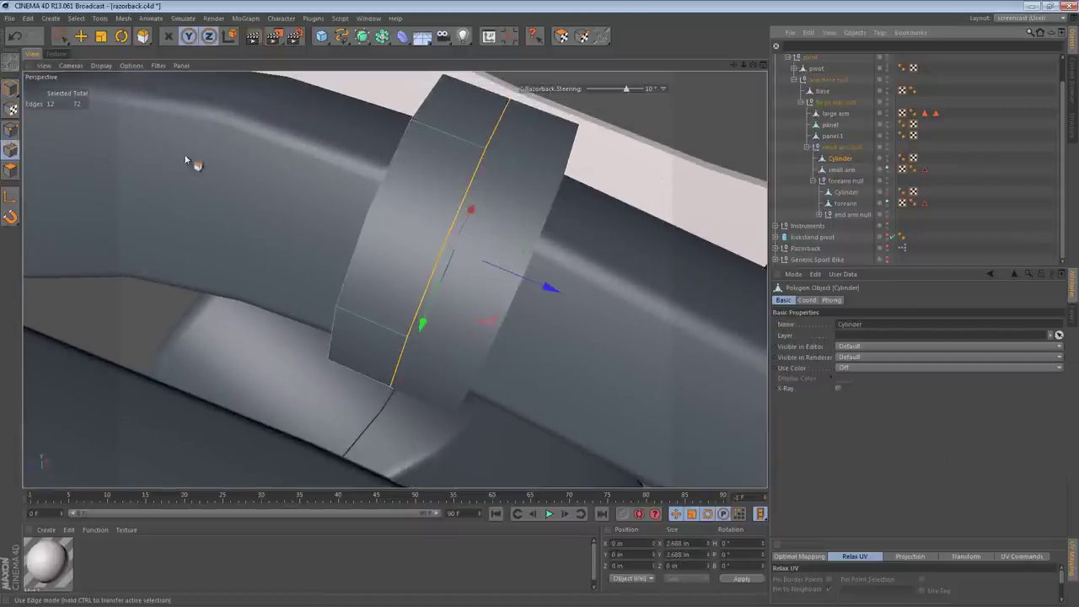
left_click(842, 194, "ctrl")
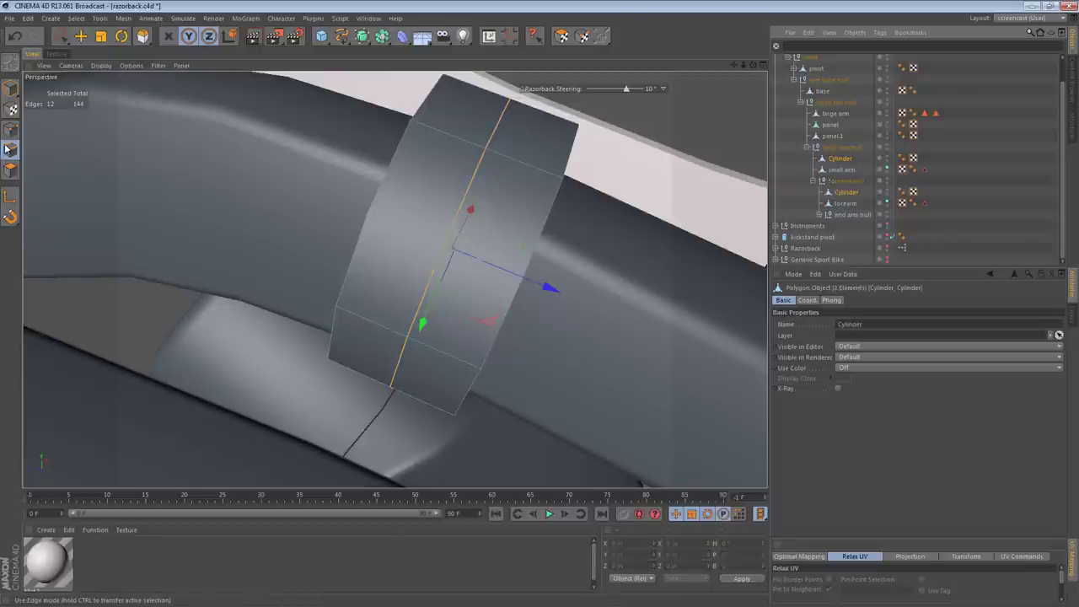
key("n")
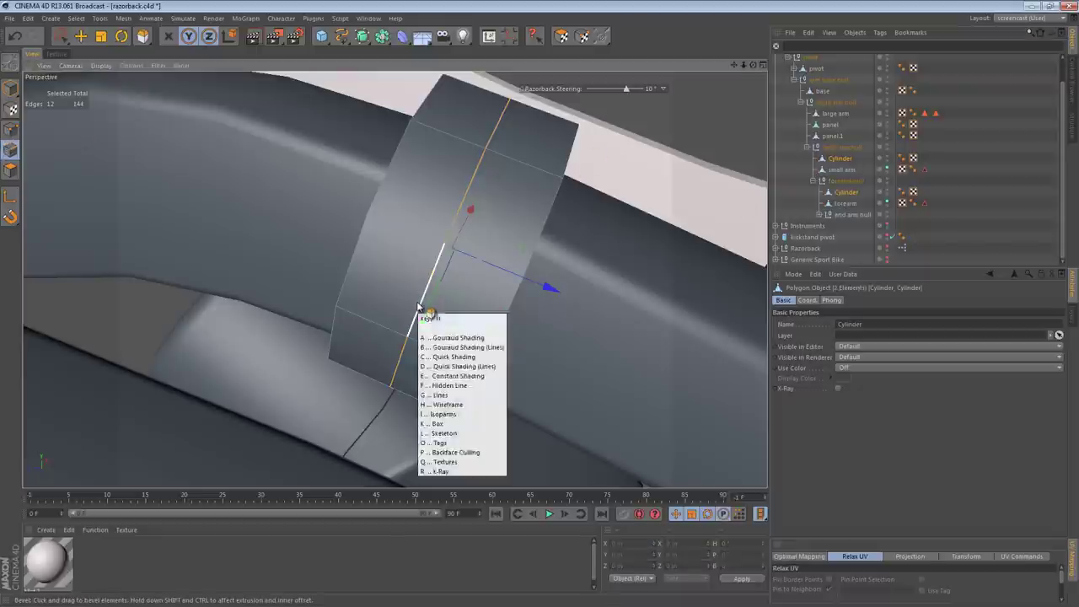
key("g")
mouse_move(447, 343)
left_mouse_down("alt")
mouse_move(460, 320)
mouse_move(409, 298)
left_mouse_up("alt")
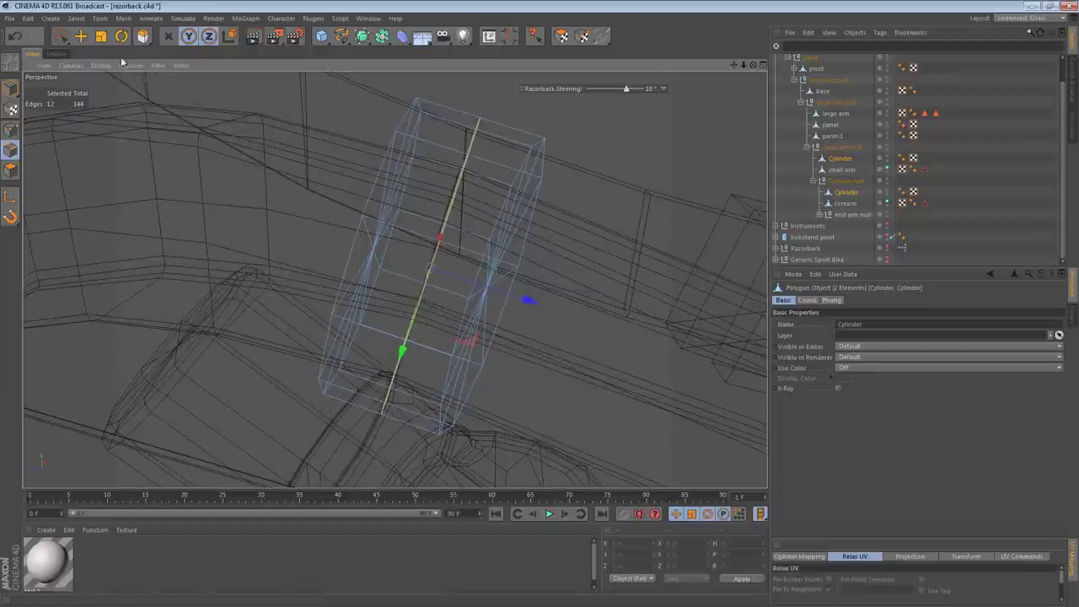
- Try lasso-selecting all edges along the seam of both collar halves for the Bevel tool
left_click(60, 37)
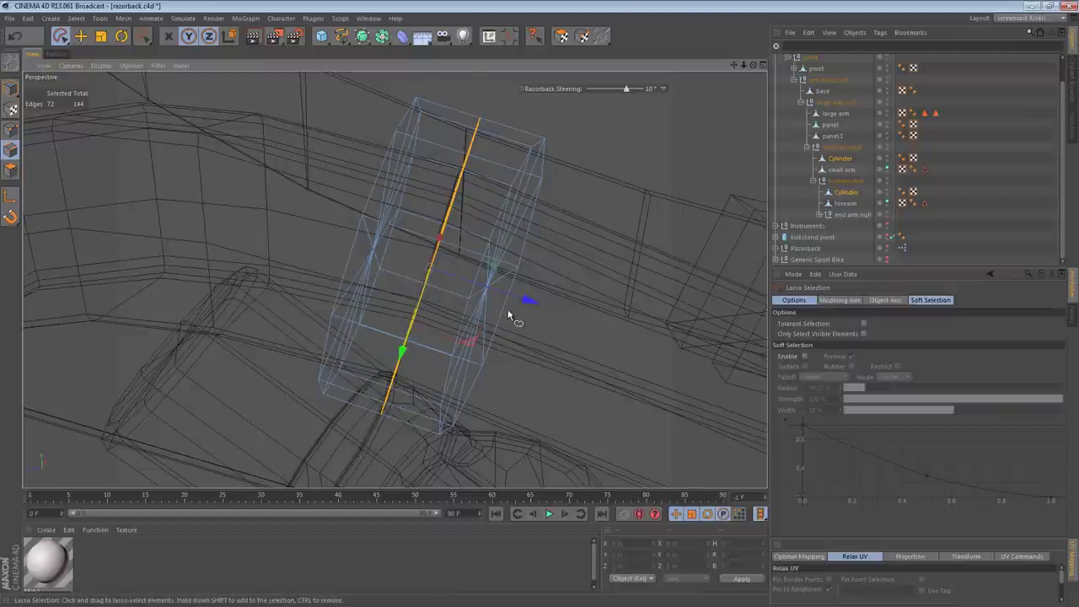
key("m")
key("s")
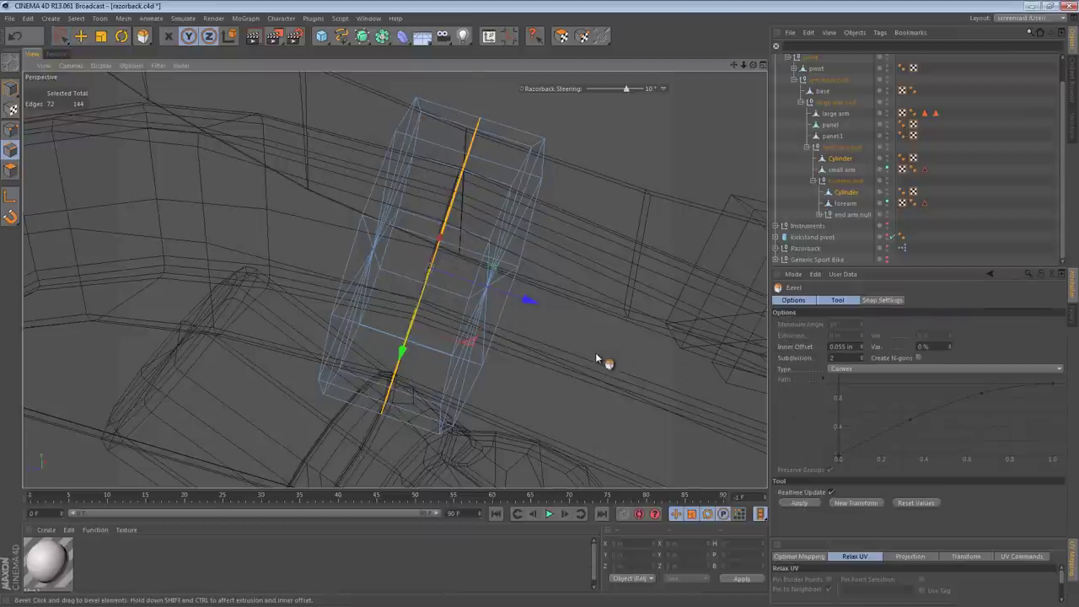
left_click_drag(583, 316, 552, 272, "alt")
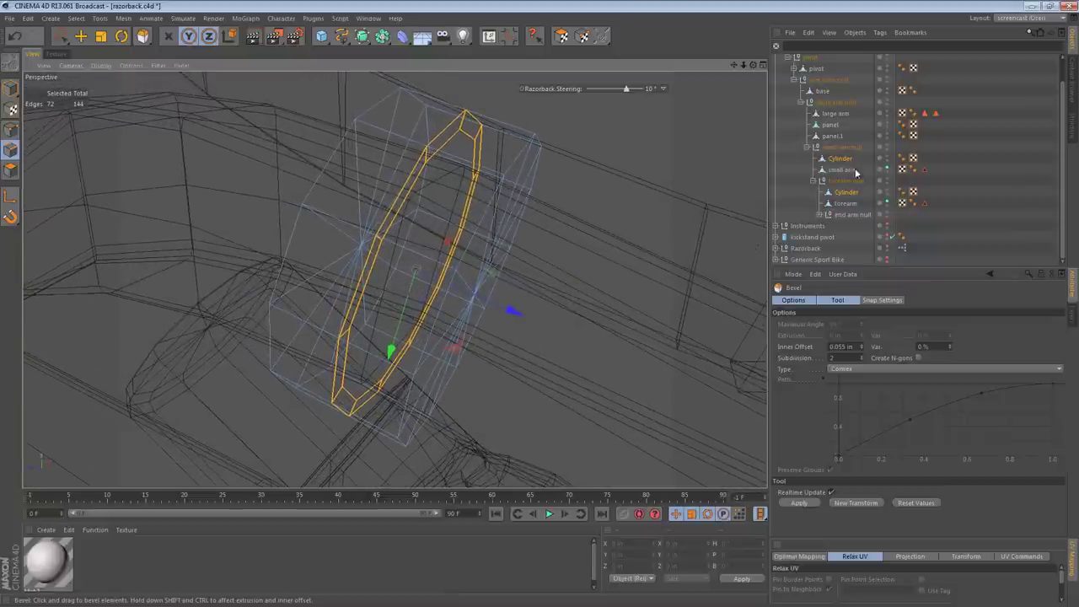
- Loop-select only the outer seam edges on each collar half, and select both cylinders together
left_click(834, 159)
right_click(392, 160)
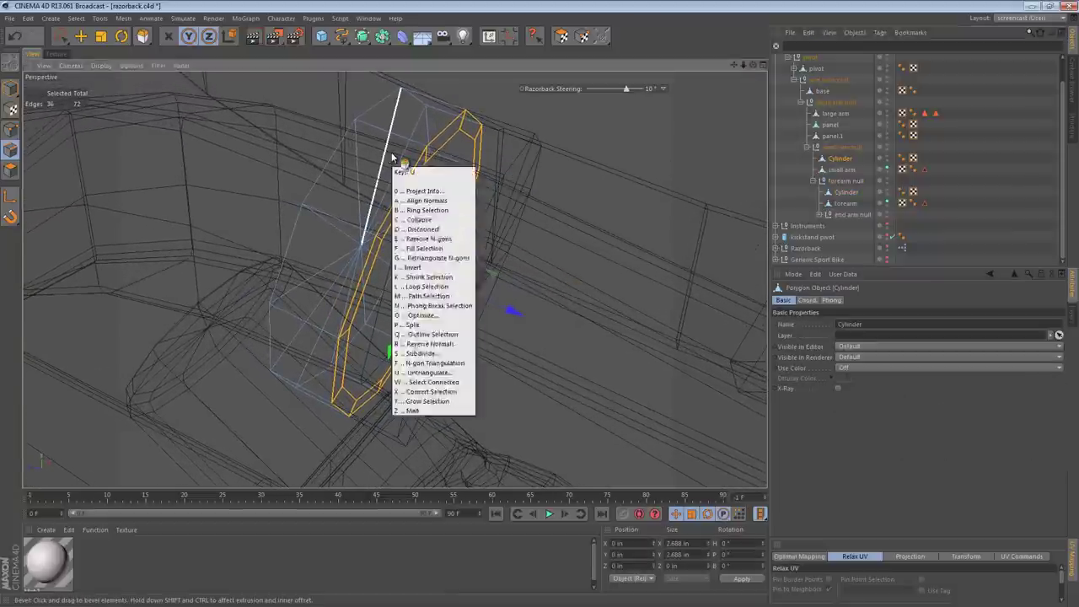
left_click(417, 195)
left_click(452, 127)
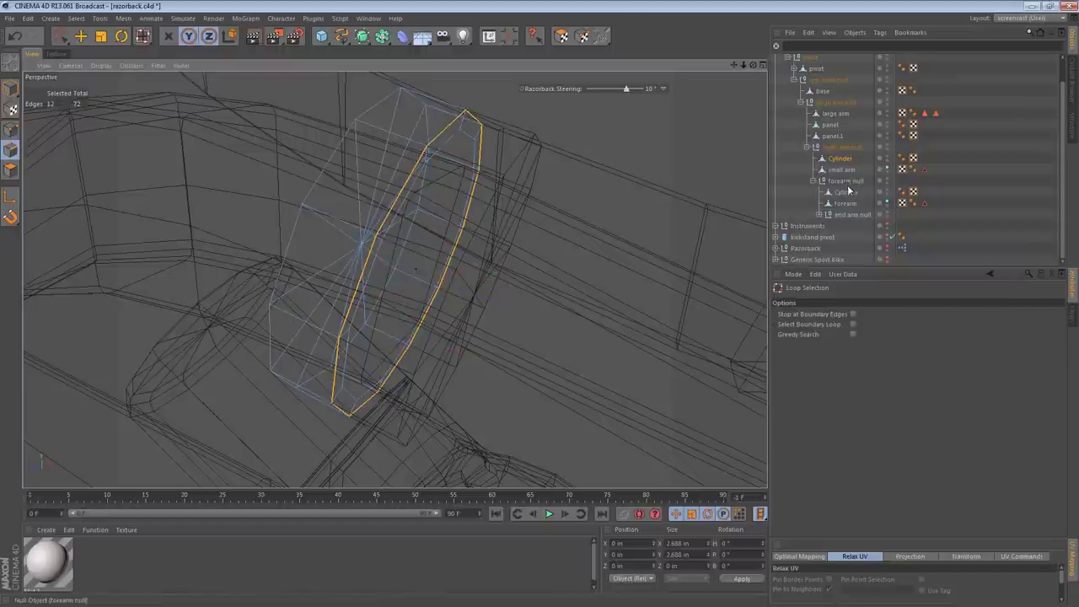
left_click(845, 192)
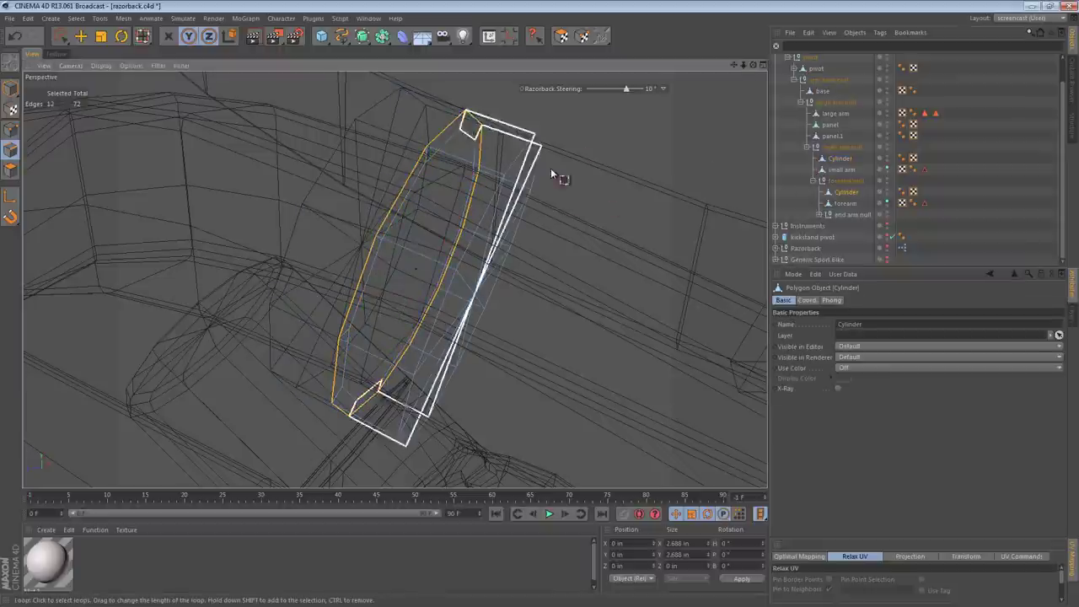
left_click(840, 158, "ctrl")
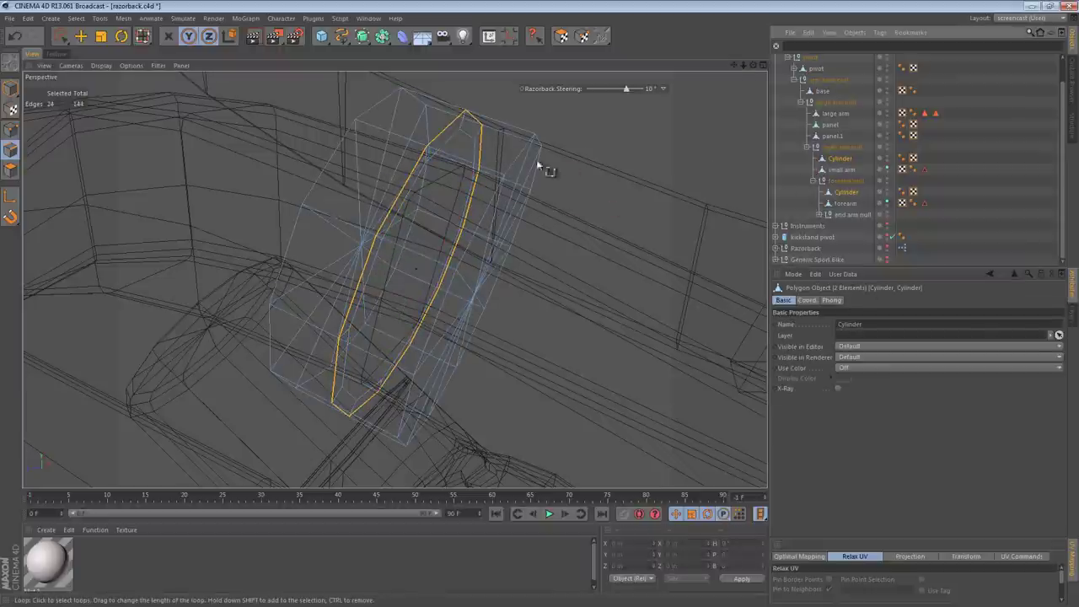
- Bevel the outer seam loops of both collar halves together with an inner offset of about 0.028 in and 2 subdivisions
key("m")
key("s")
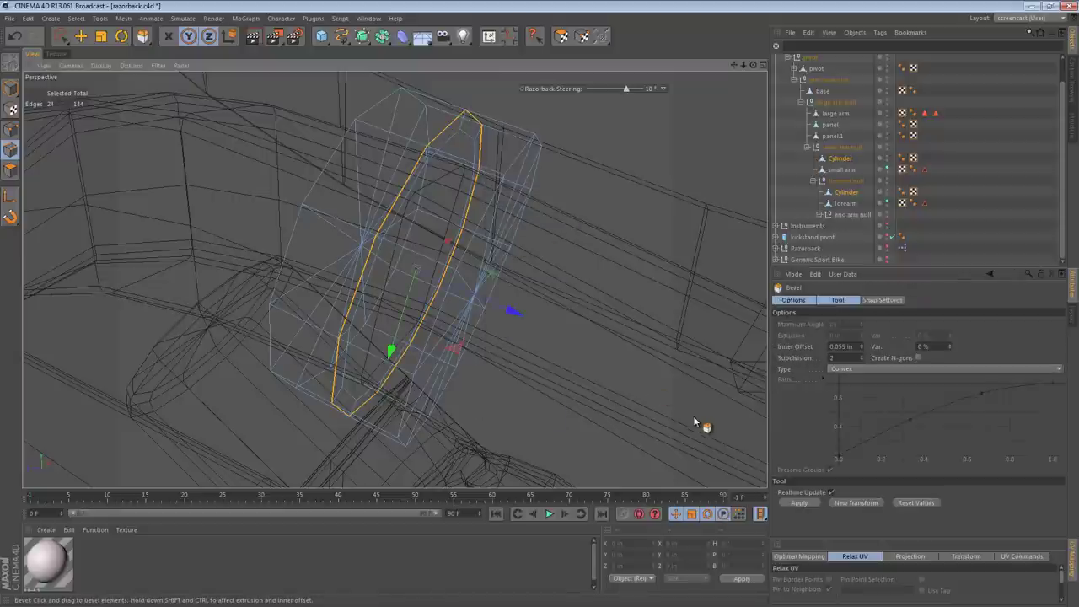
left_click_drag(609, 343, 540, 329)
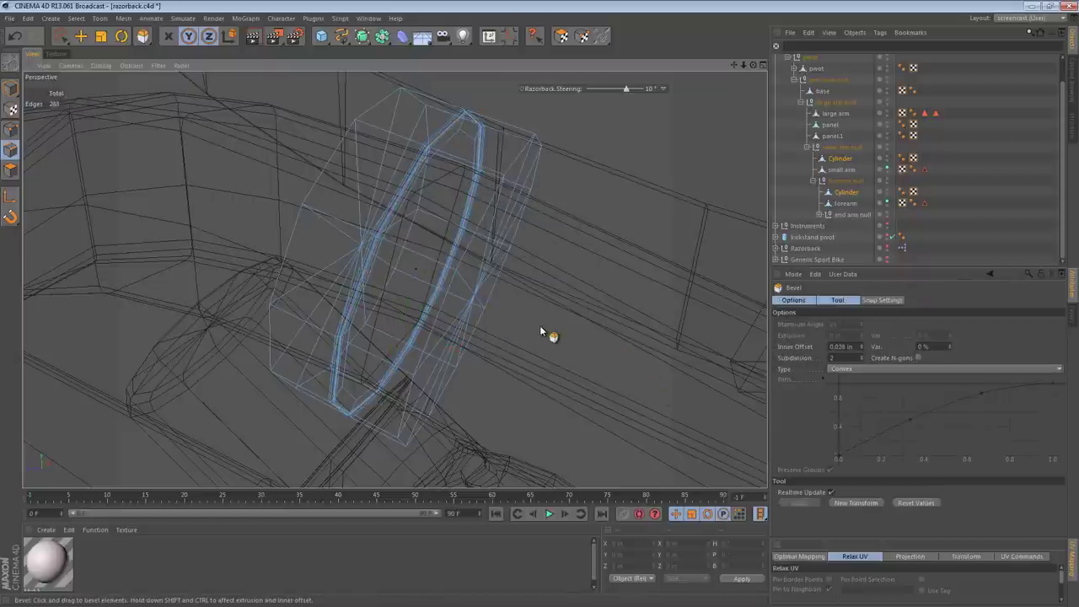
- Restore Gouraud Shading and Model mode, clear the selection, and check the finished collar on the whole arm
key("n")
key("a")
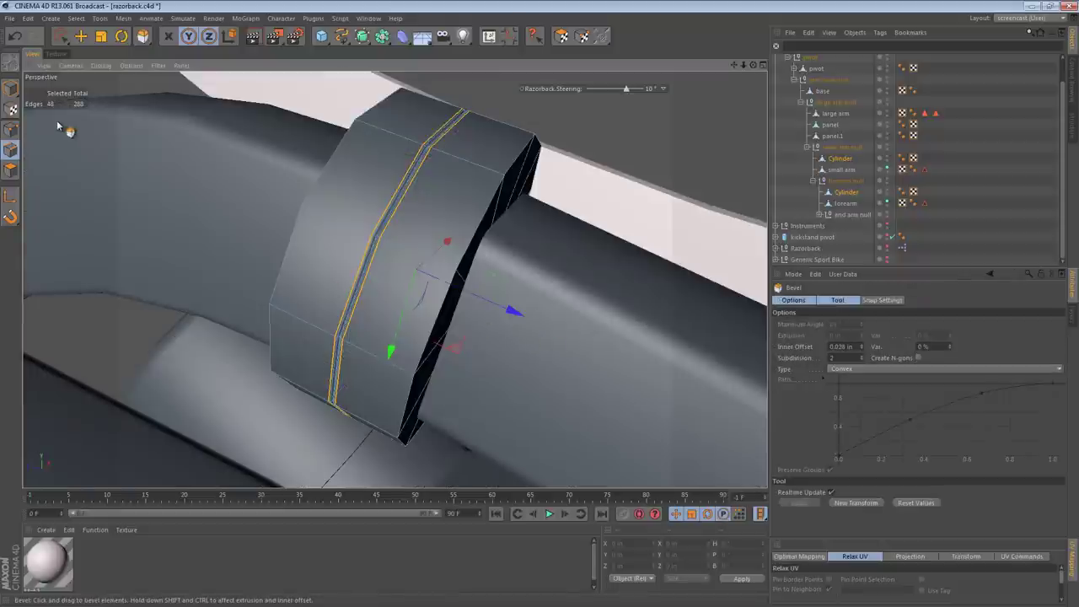
left_click(7, 88)
key("ctrl+shift+a")
right_click_drag(505, 250, 385, 253, "alt")
left_click_drag(385, 255, 348, 246, "alt")
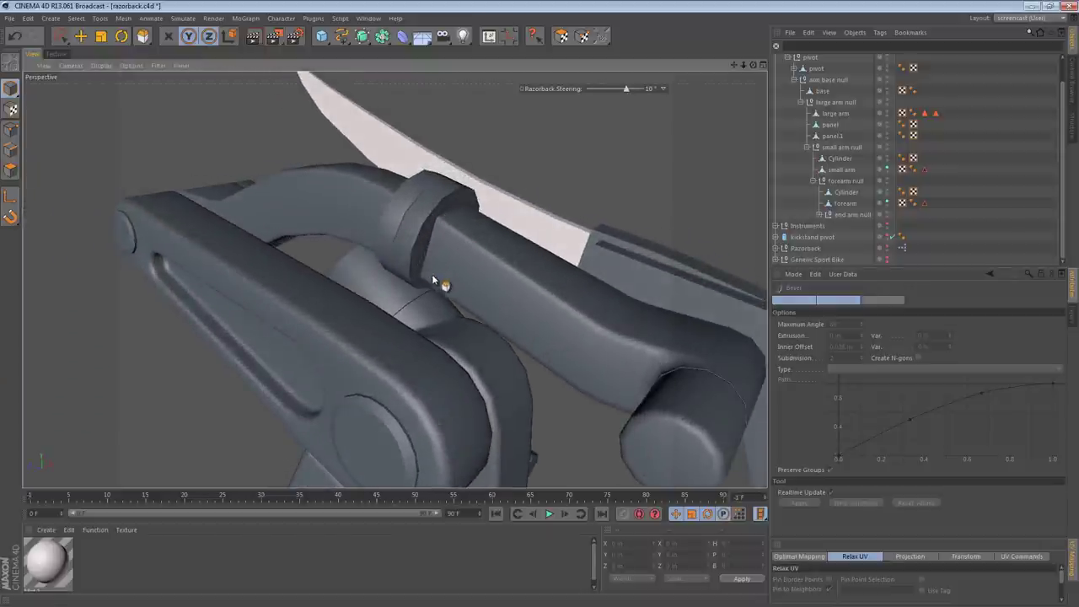
left_click_drag(470, 224, 376, 181, "alt")
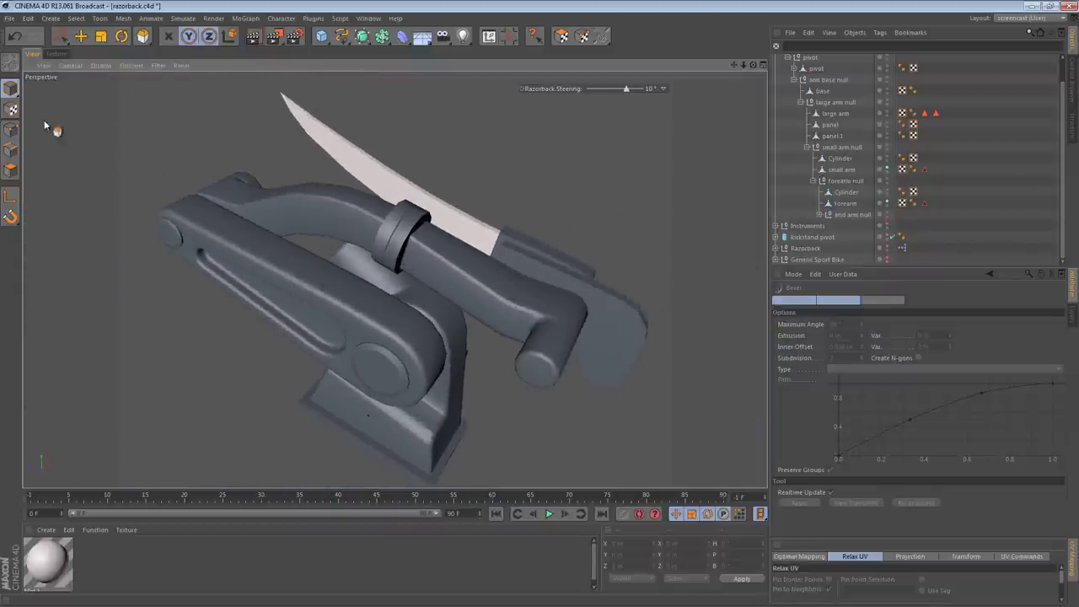
- Check the collar and arm objects in the hierarchy one by one, ending with the small arm selected
left_click(854, 191)
left_click(847, 181)
left_click(847, 170)
left_click(843, 159)
left_click(847, 170)
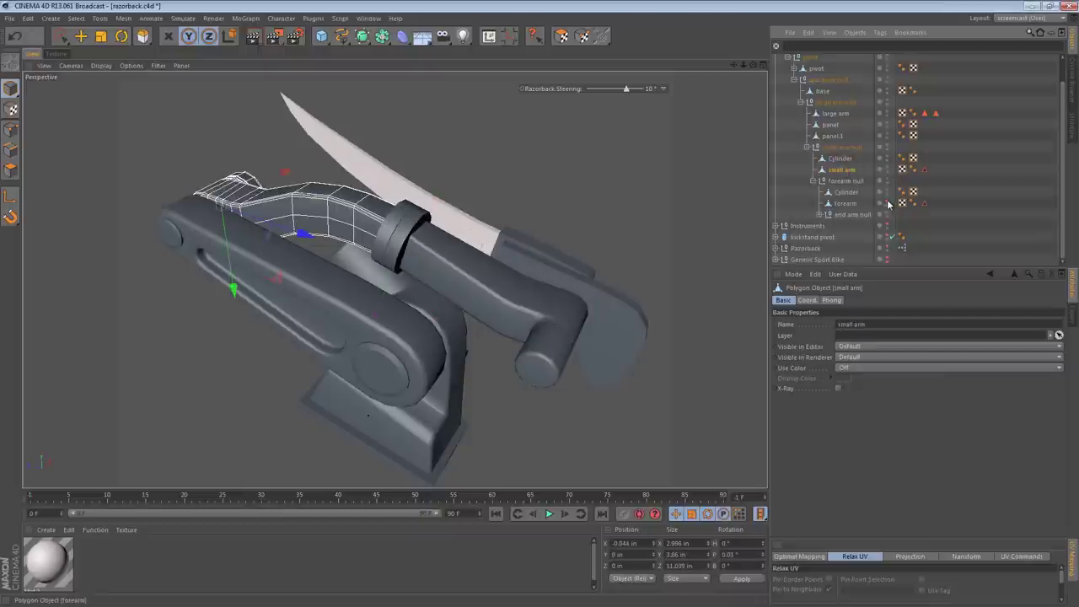
- Inspect the forearm, the forearm null with its children, and the small arm by selecting them one after another
left_click(845, 203)
key("e")
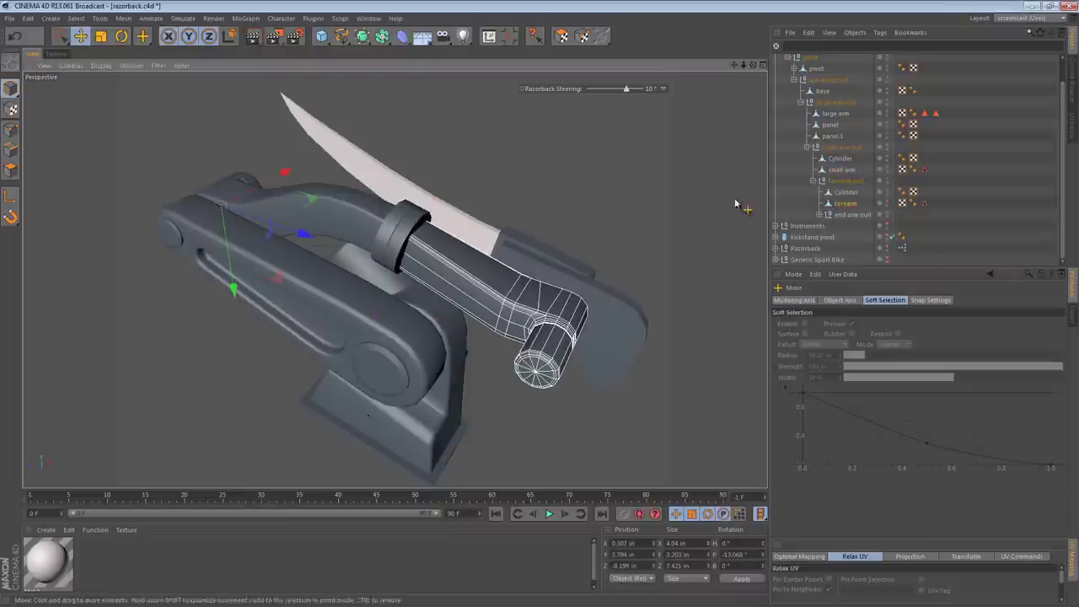
left_click(864, 181)
left_click_drag(499, 229, 660, 354, "alt")
key("ctrl+z")
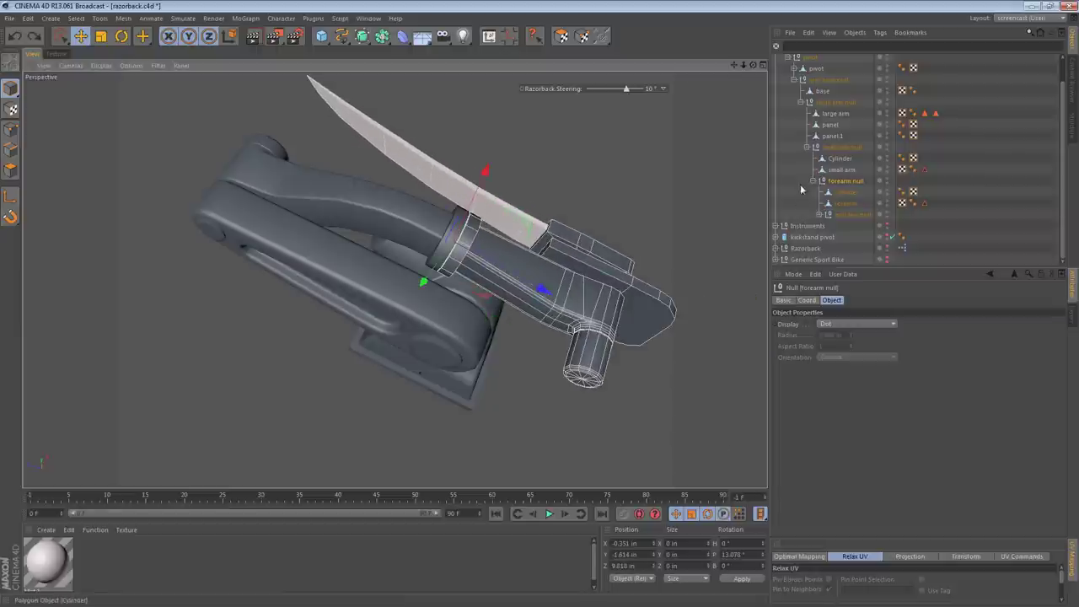
left_click(843, 170)
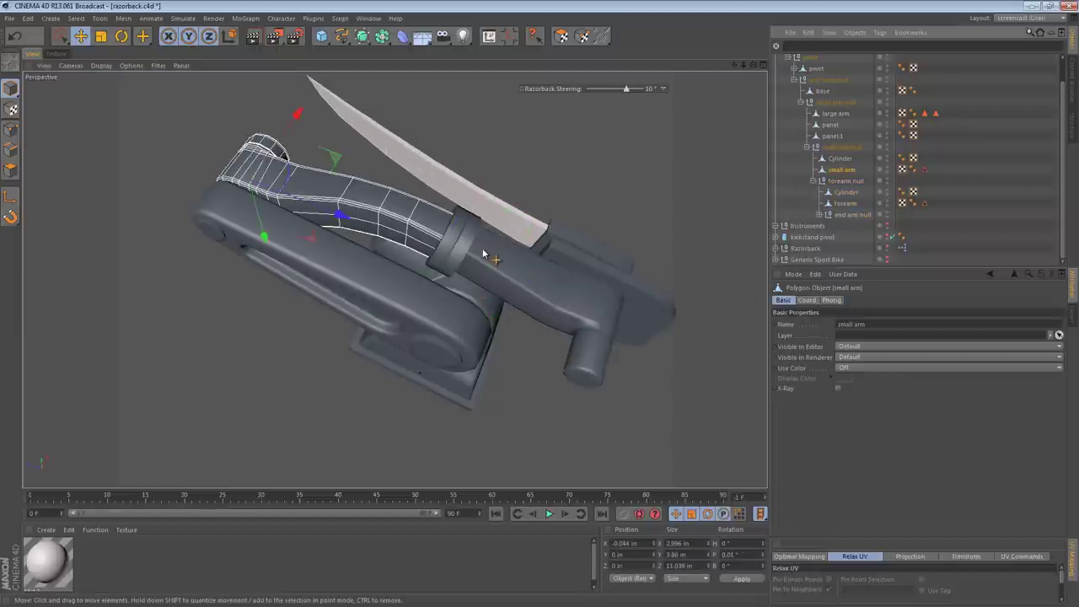
- Try rotating the small arm null and the forearm null separately to test their joints, undoing each rotation
left_click(840, 148)
left_click(812, 180)
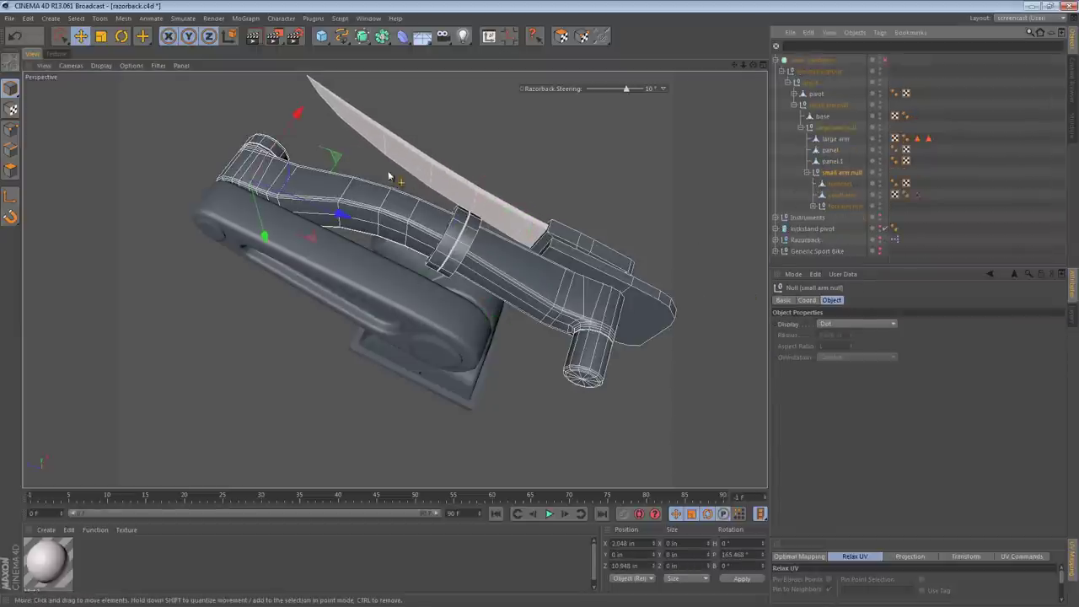
key("r")
left_click_drag(307, 178, 287, 170)
key("ctrl+z")
left_click(850, 206)
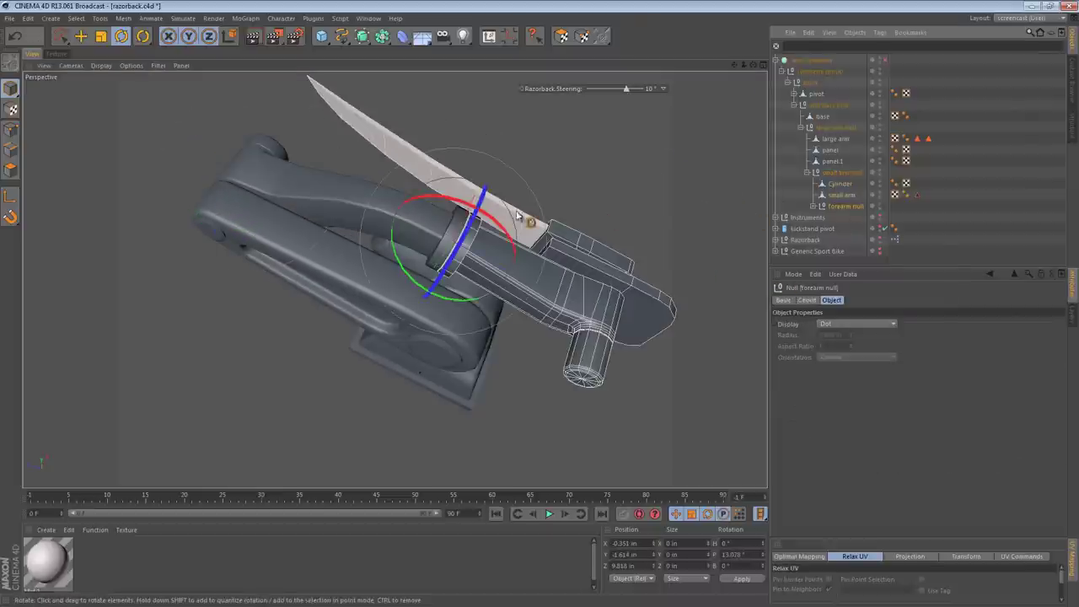
left_click_drag(472, 217, 435, 348)
key("ctrl+z")
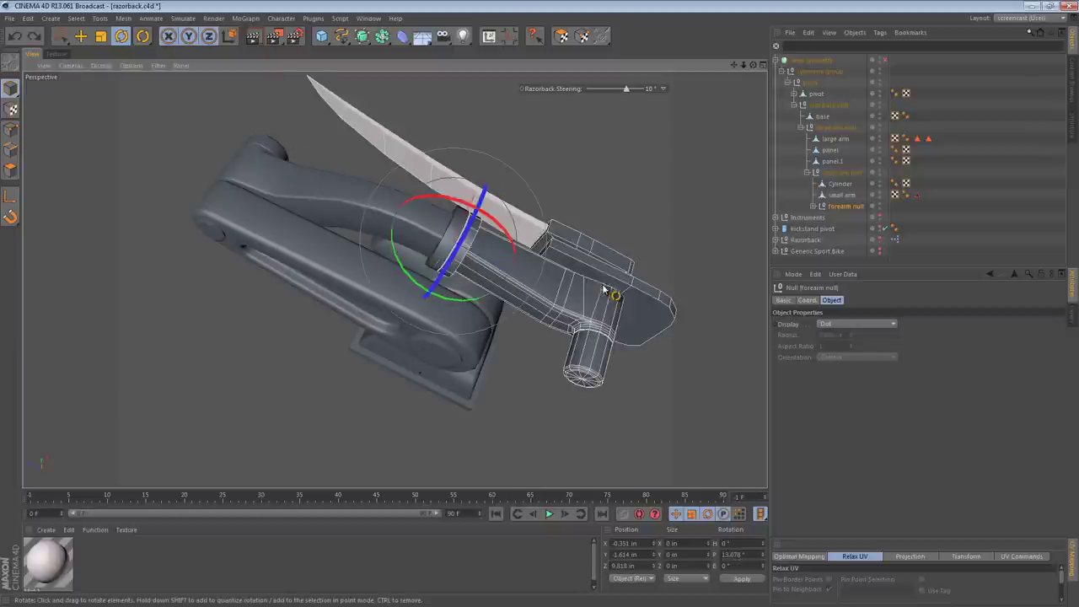
- Check the arm from the opposite side and save the razorback file
left_click_drag(586, 276, 119, 133, "alt")
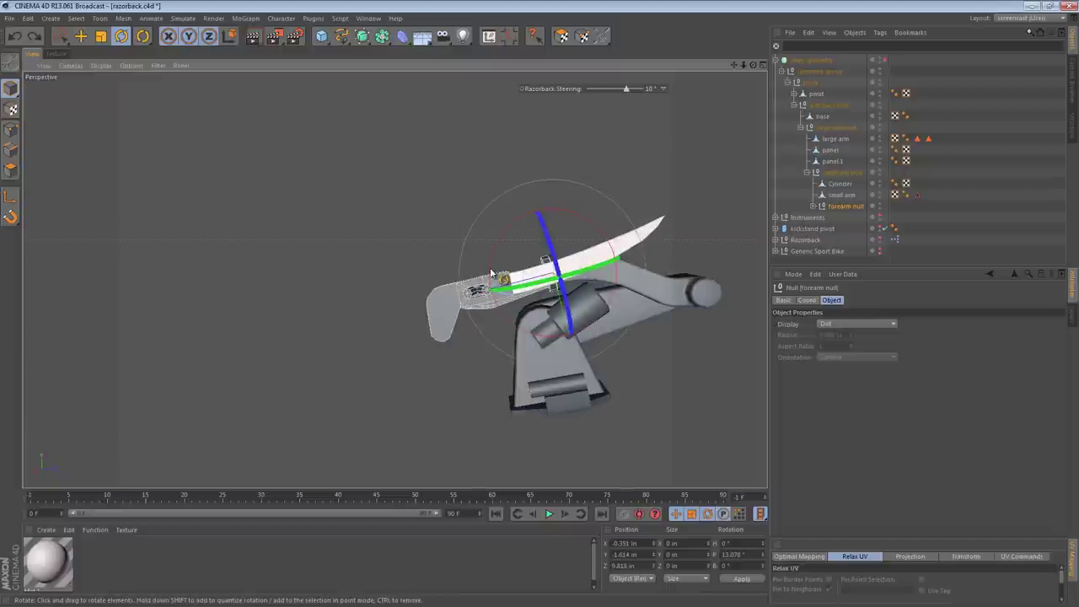
middle_click_drag(484, 269, 308, 210, "alt")
key("ctrl+s")
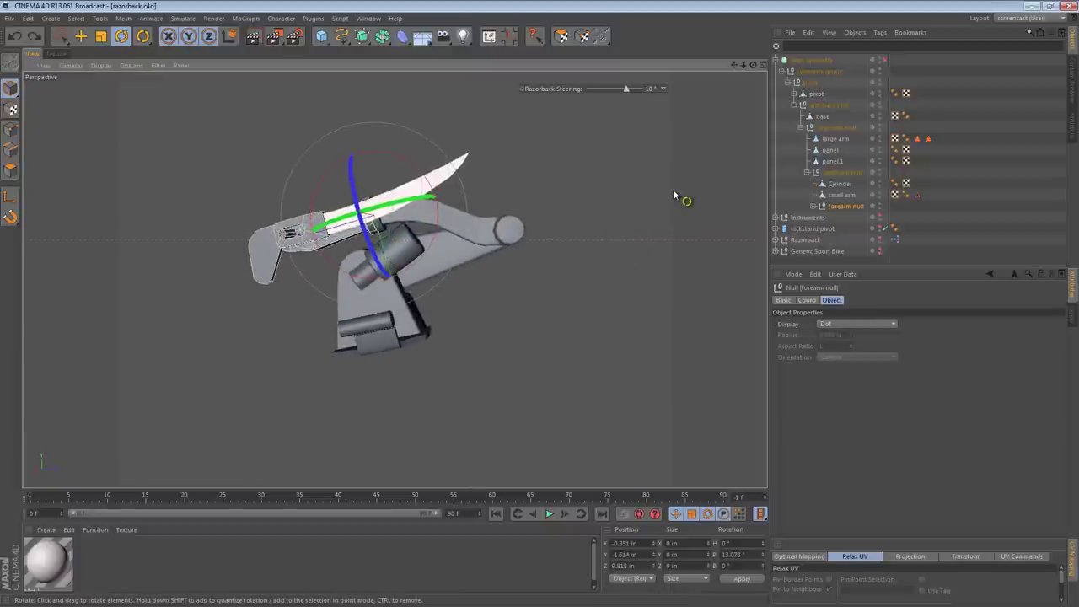
- Enable the arms symmetry, make the Razorback group visible in the viewport, and clear the selection
left_click(883, 61)
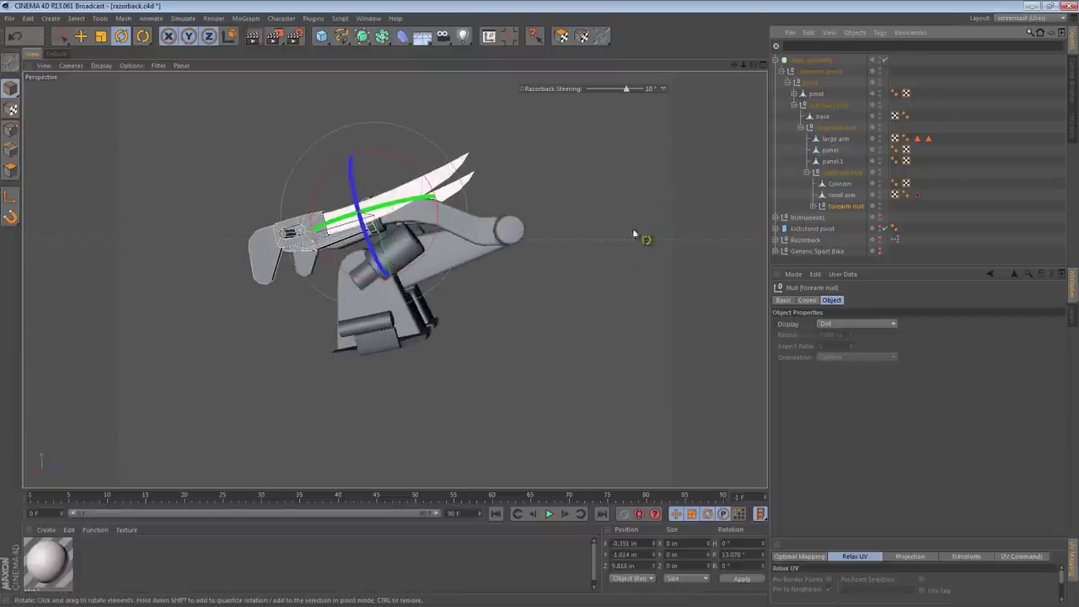
left_click_drag(595, 237, 639, 252, "alt")
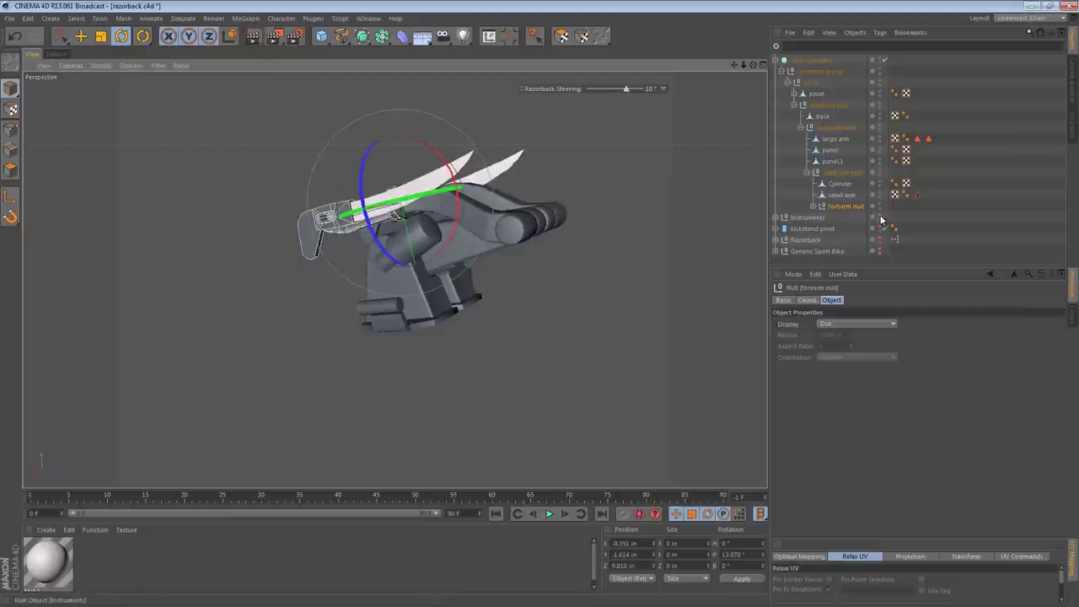
left_click(881, 239)
left_click_drag(514, 256, 607, 220, "alt")
left_click(621, 221)
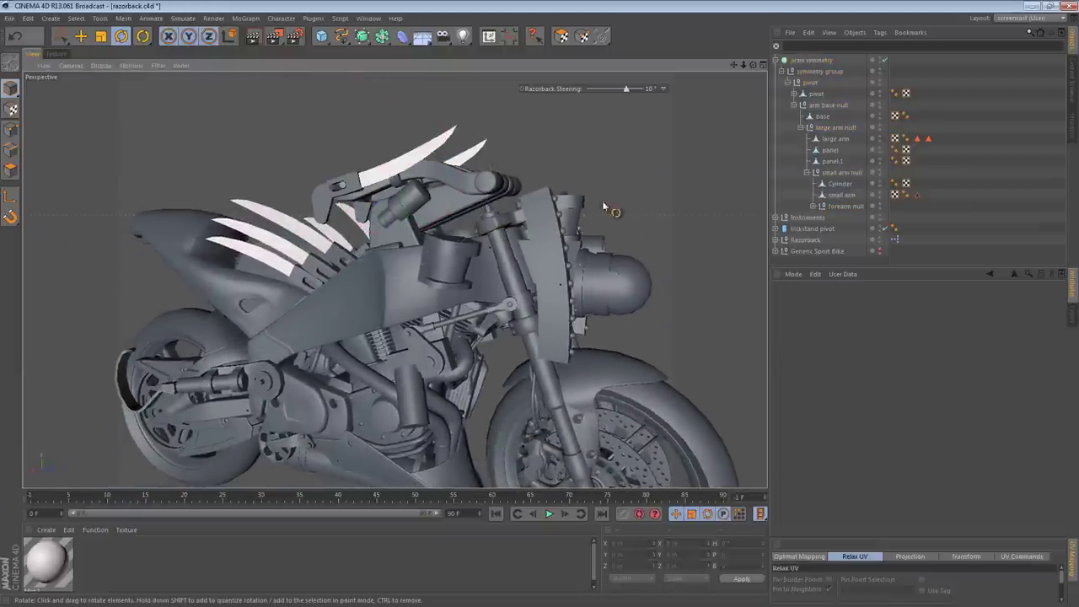
- Undo a trial rotation of the arm base null and rotate the pivot null to a bank of about 103°
left_click(829, 117)
left_click(830, 107)
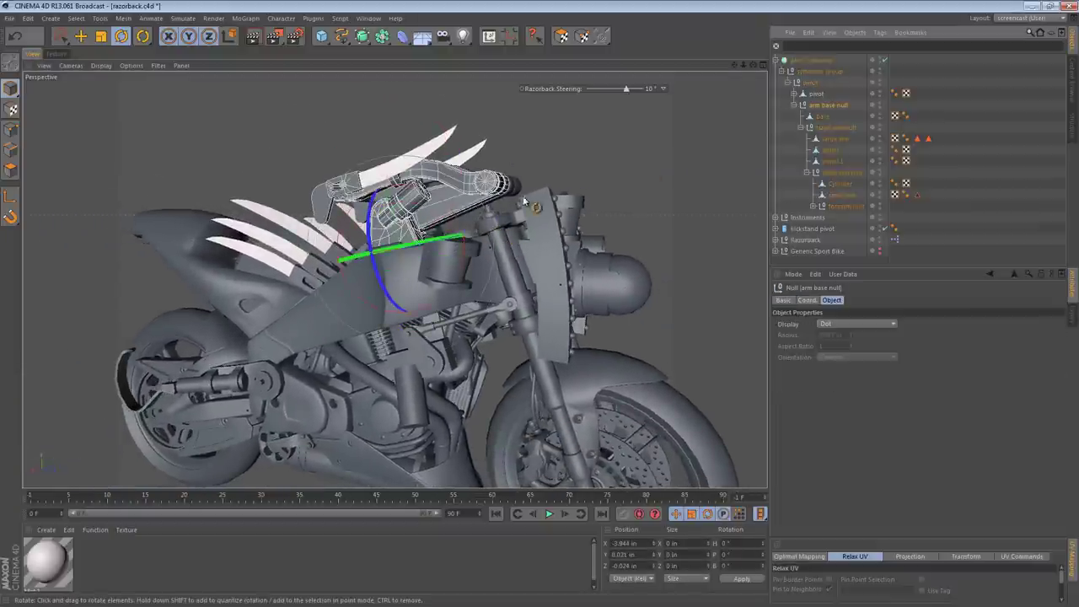
left_click_drag(369, 218, 373, 259)
key("ctrl+z")
left_click(809, 82)
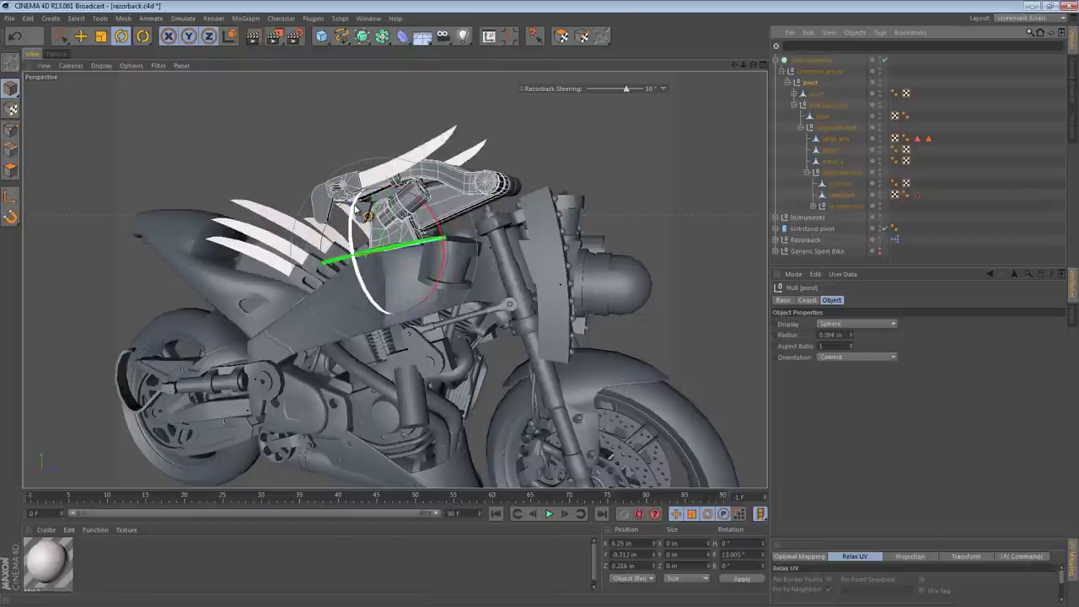
left_click_drag(358, 223, 384, 371)
- In the top view, swing the large arm null outward and rotate the small arm null to a pitch of about 108°
key("F2")
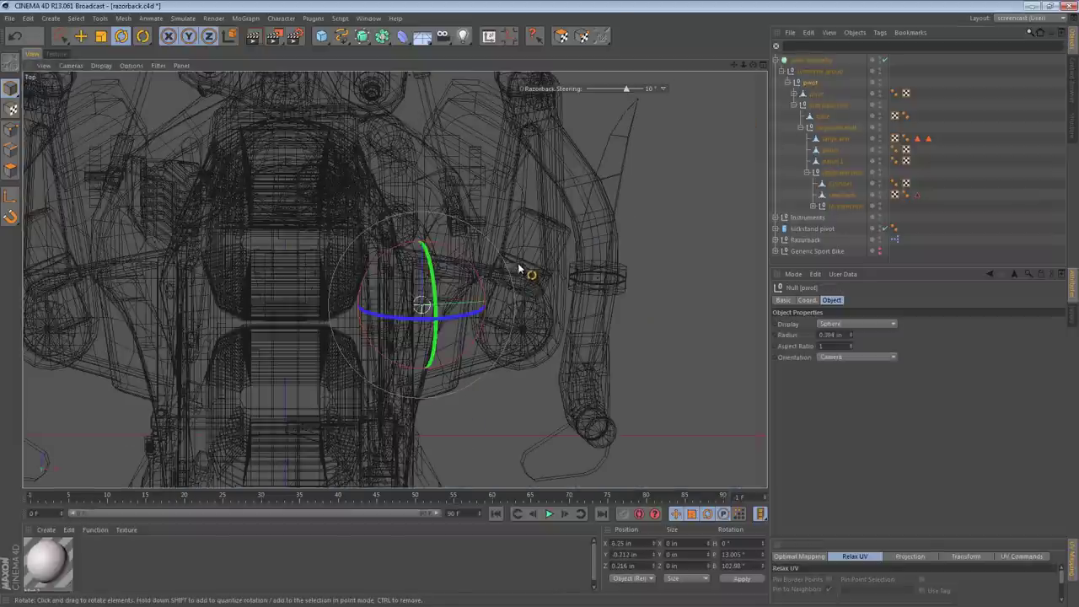
right_click_drag(520, 257, 450, 205, "alt")
left_click(834, 127)
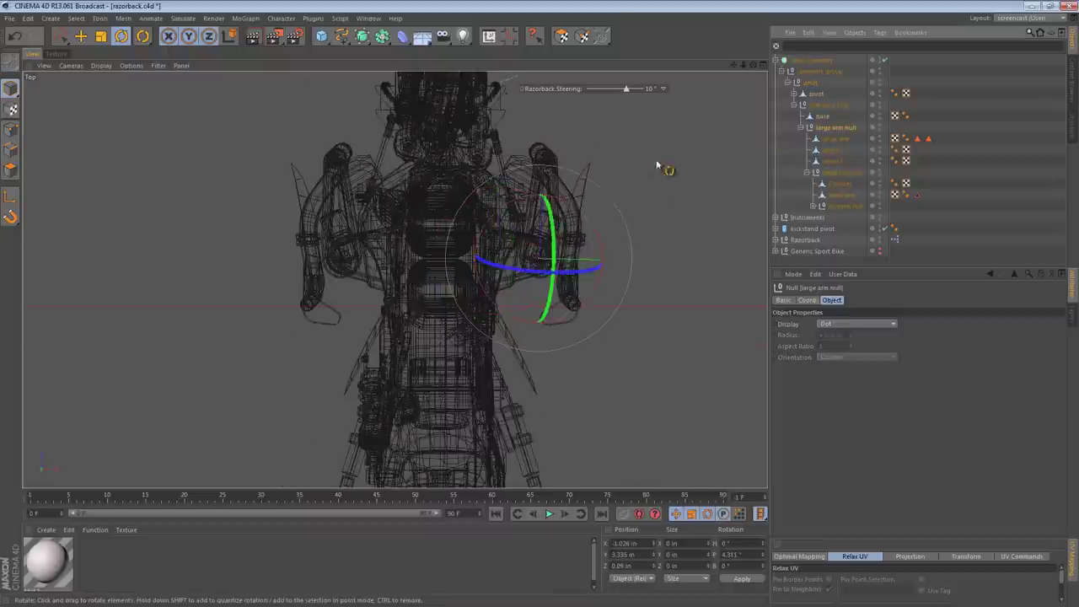
left_click_drag(548, 202, 741, 209)
left_click(842, 172)
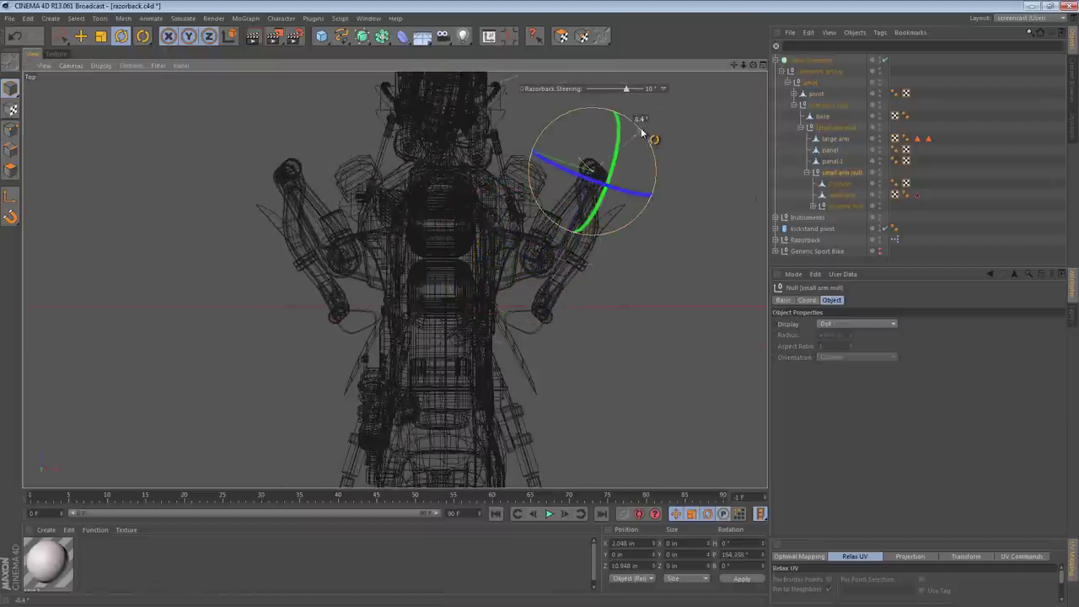
left_click_drag(643, 128, 590, 103)
- Rotate the end arm null about 77.6° in the top view so the blades swing outward
left_click(847, 206)
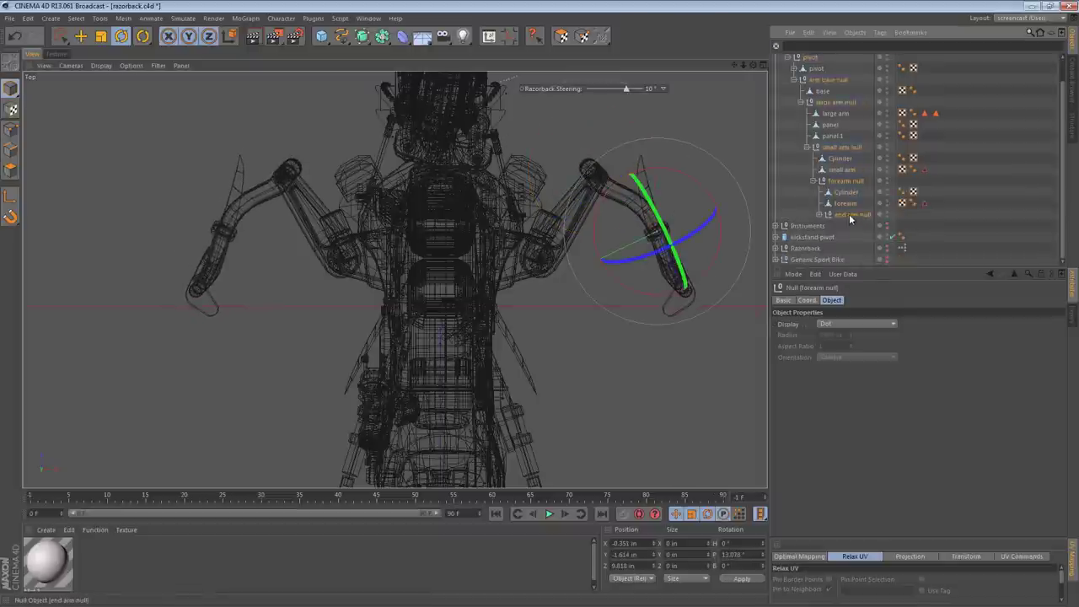
left_click(849, 214)
left_click_drag(674, 215, 540, 326)
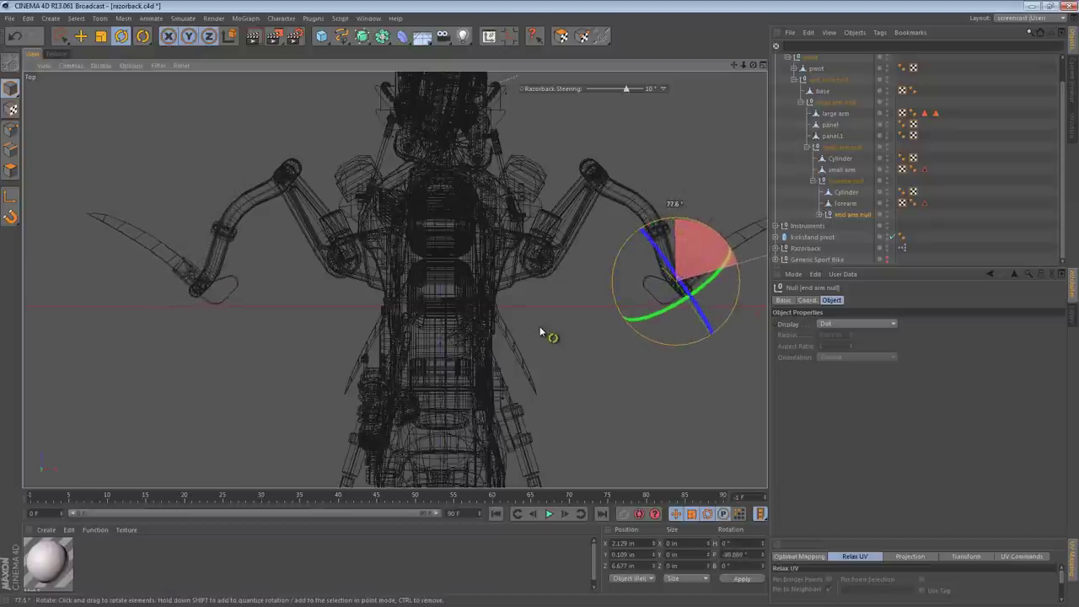
- In the perspective view, roll the forearm null around the collar to a bank of about -15°
key("F1")
left_click_drag(530, 272, 481, 258, "alt")
left_click(847, 182)
left_click_drag(321, 220, 339, 250)
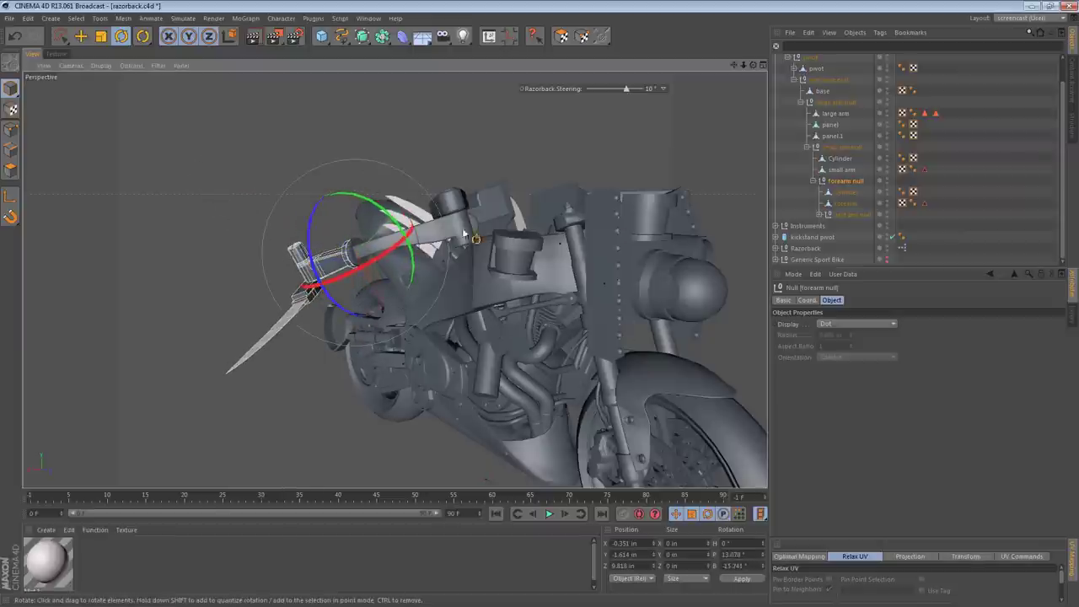
- Raise both arms above the bike by rotating the whole arm assembly at its pivot
left_click(841, 148)
left_click(831, 103)
left_click(820, 79)
left_click(815, 67)
left_click_drag(447, 197, 473, 152)
- Roll the forearm null around the collar to a bank of about 8°, checking it from the front
left_click(845, 183)
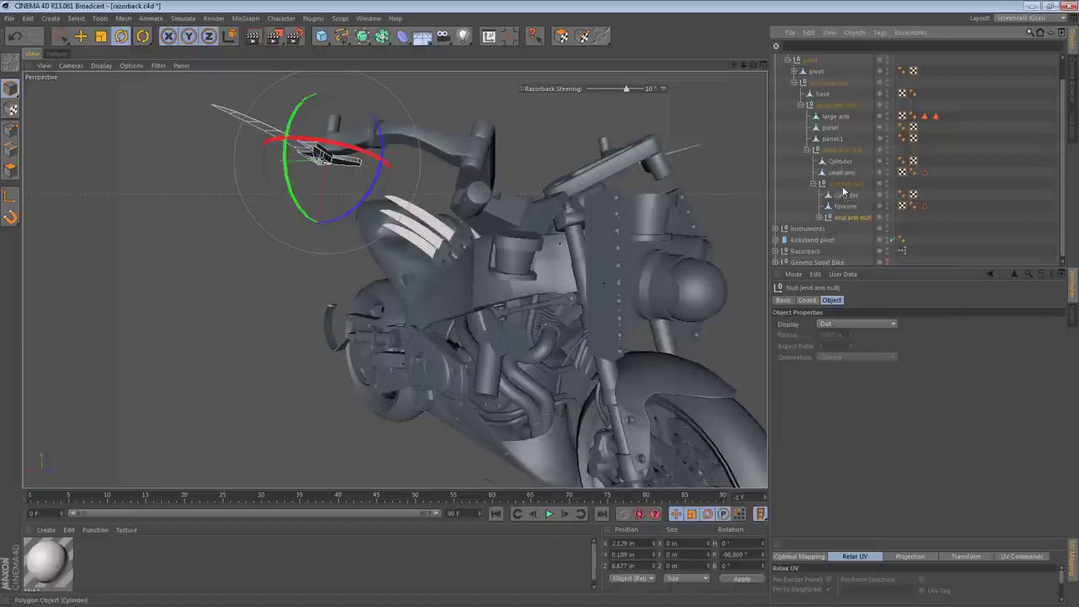
left_click_drag(335, 126, 351, 194)
left_click_drag(531, 226, 484, 229, "alt")
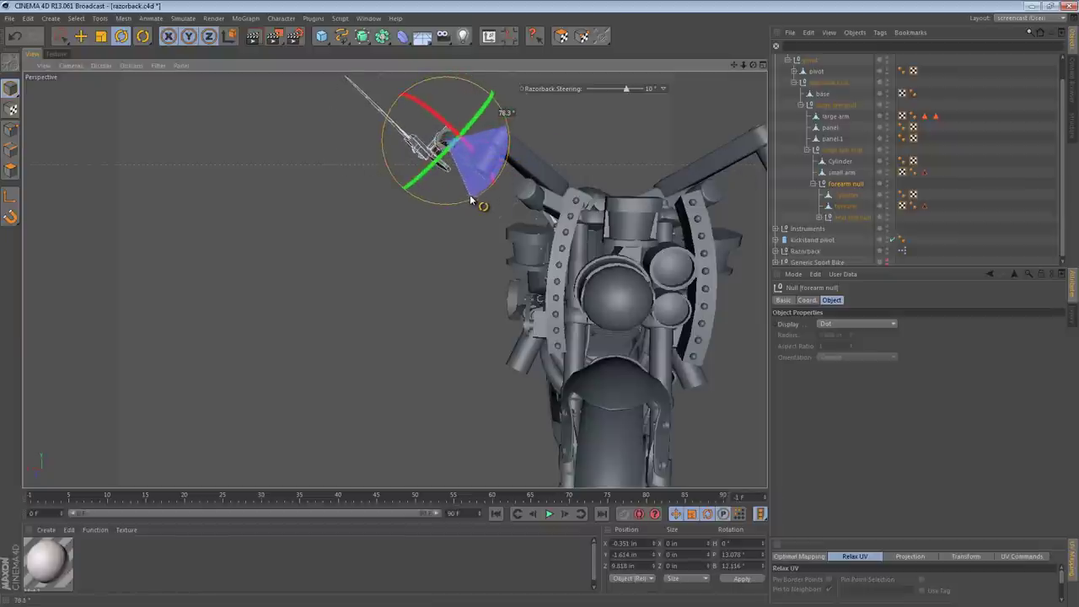
left_click_drag(472, 199, 568, 199)
- Rotate the small arm null to a pitch of about 92.5° and lower the arm assembly by rotating it at its base
left_click(841, 150)
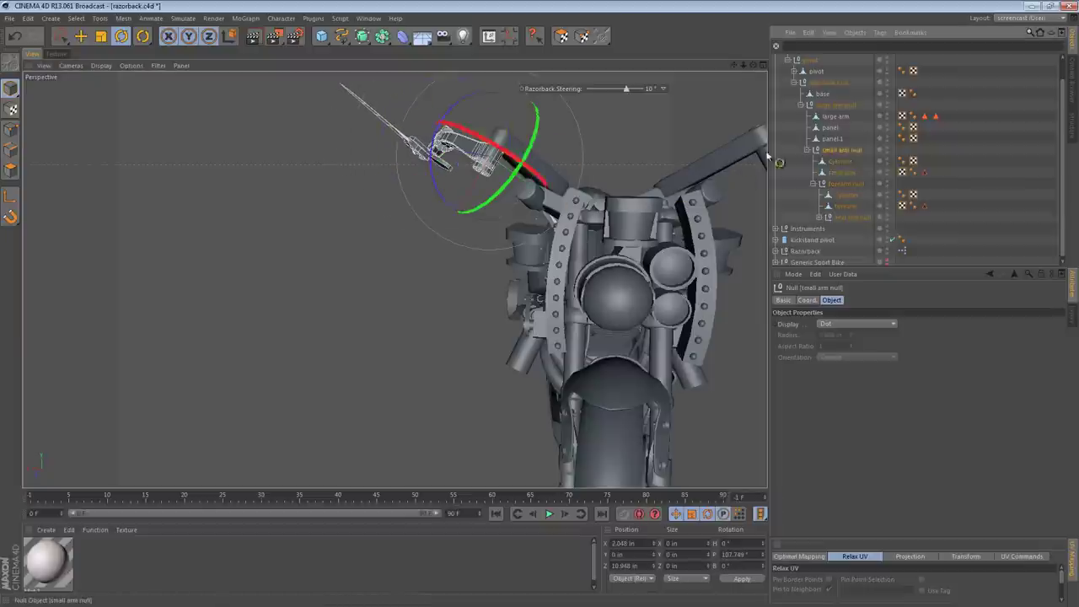
left_click_drag(485, 145, 474, 137)
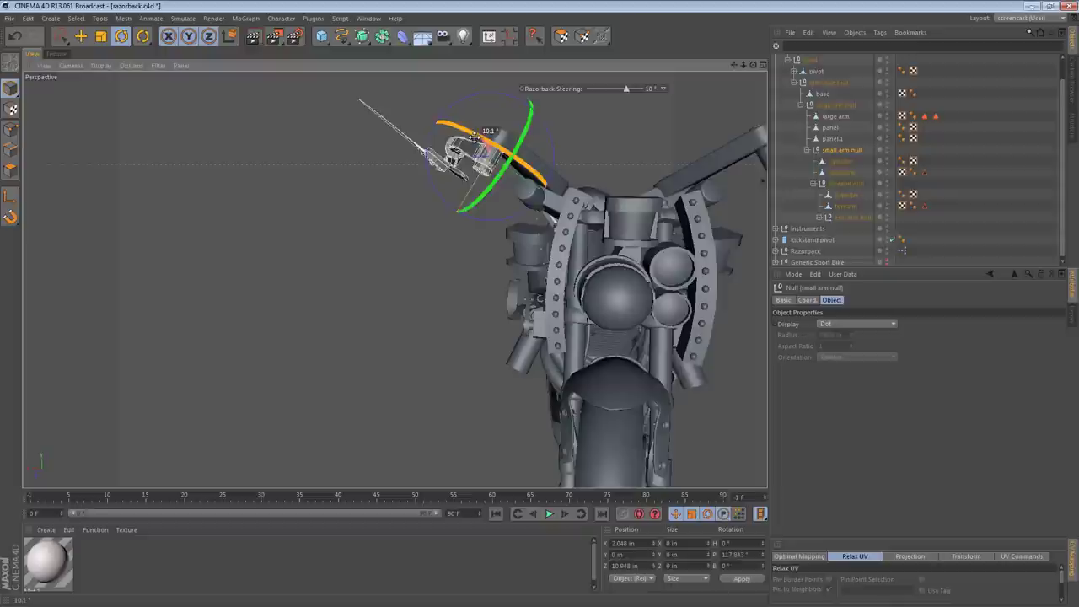
left_click_drag(533, 176, 595, 172)
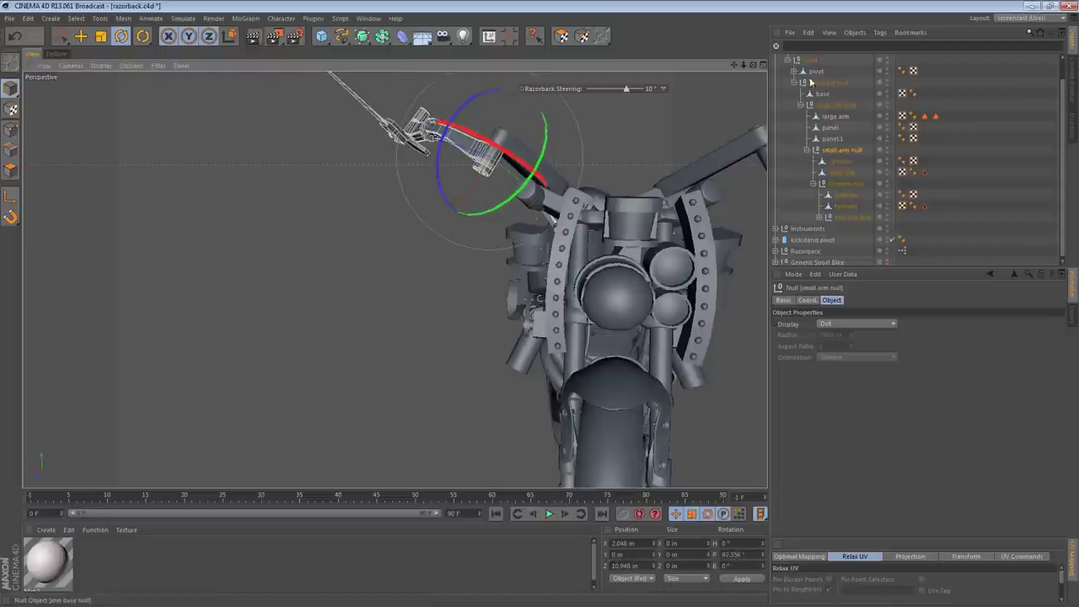
left_click(811, 78)
mouse_move(530, 179)
left_mouse_down()
mouse_move(512, 199)
mouse_move(517, 192)
left_mouse_up()
- Roll the forearm null to a bank of about -43° and check the arms from behind the bike
left_click(845, 182)
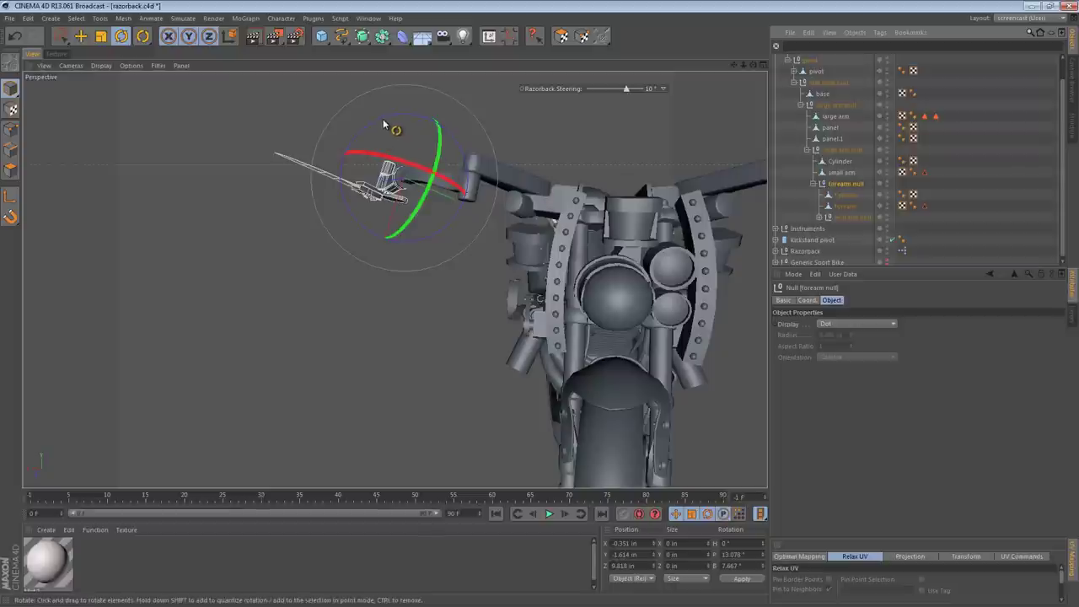
left_click_drag(382, 124, 358, 168)
right_click_drag(652, 269, 598, 276, "alt")
left_click_drag(598, 253, 442, 224, "alt")
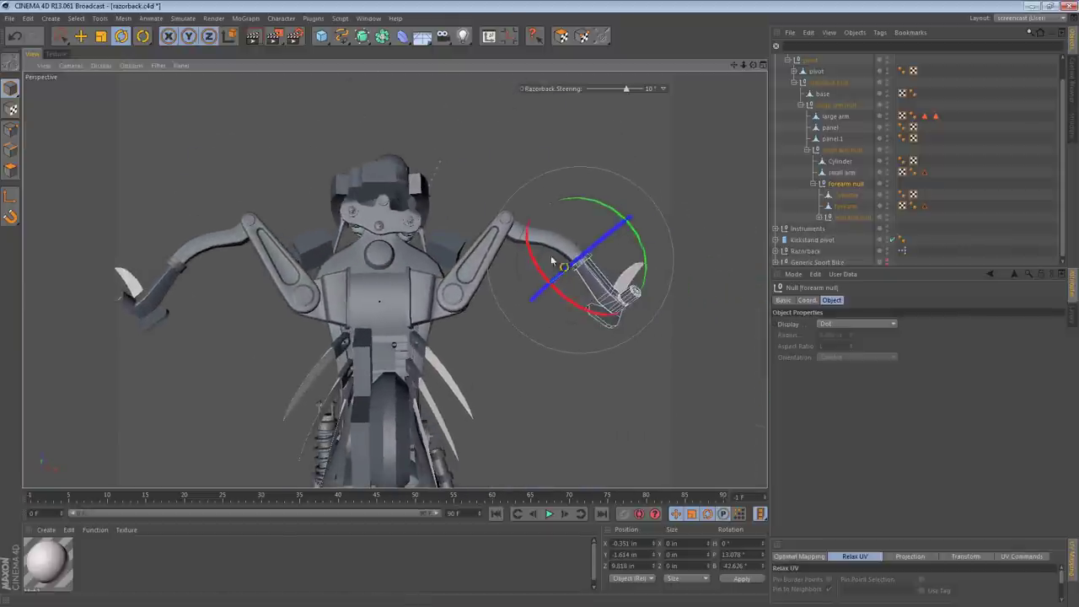
- Swing the large arm null inward and rotate the small arm null to a pitch of about 151.5°
right_click_drag(563, 259, 622, 258, "alt")
left_click(834, 104)
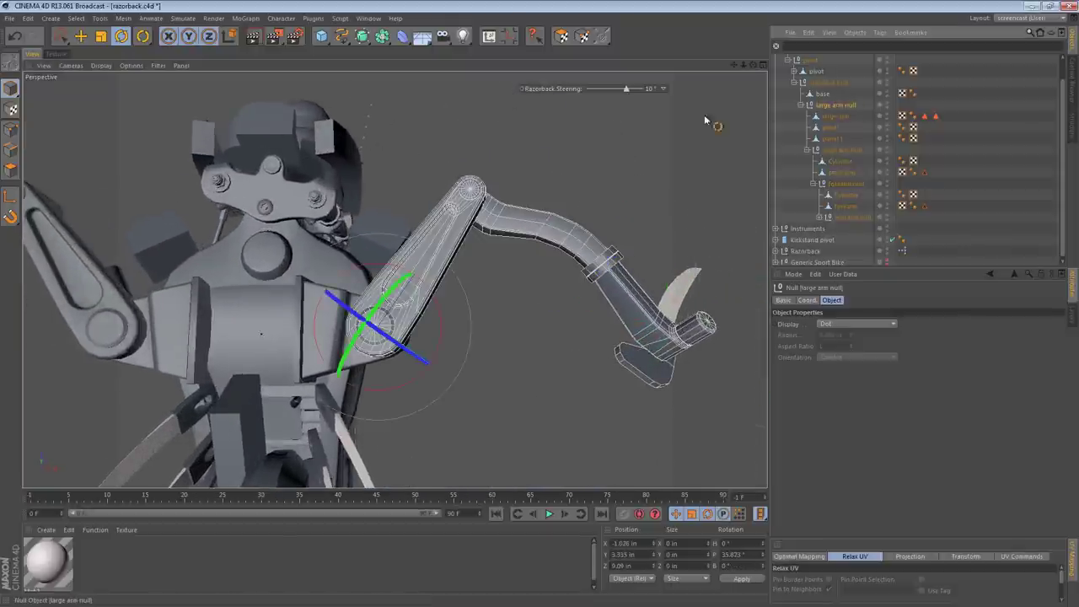
left_click_drag(436, 289, 511, 240)
left_click(841, 149)
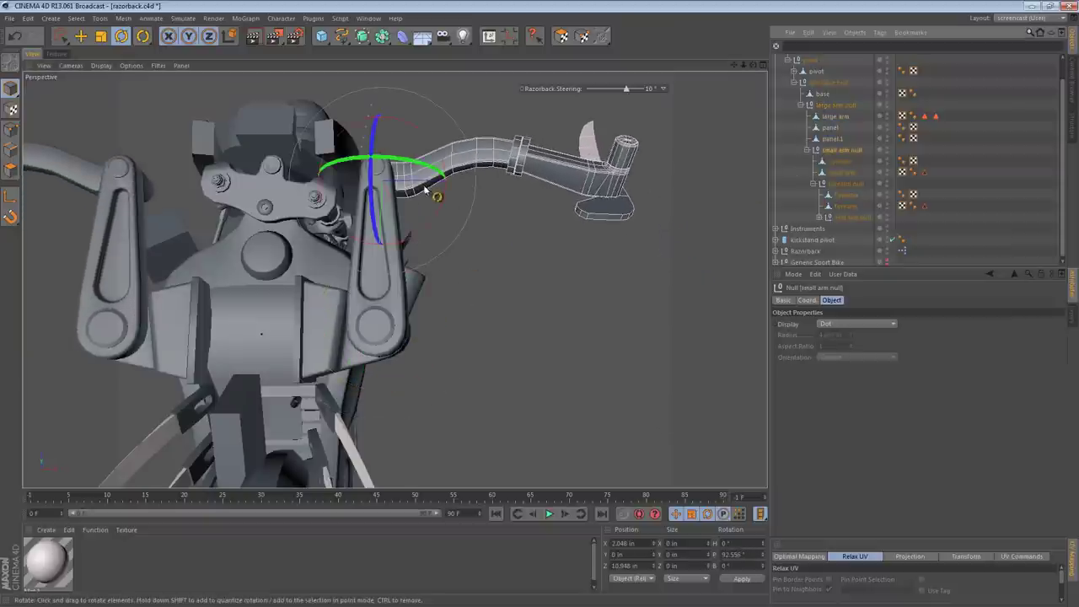
left_click_drag(445, 200, 334, 274)
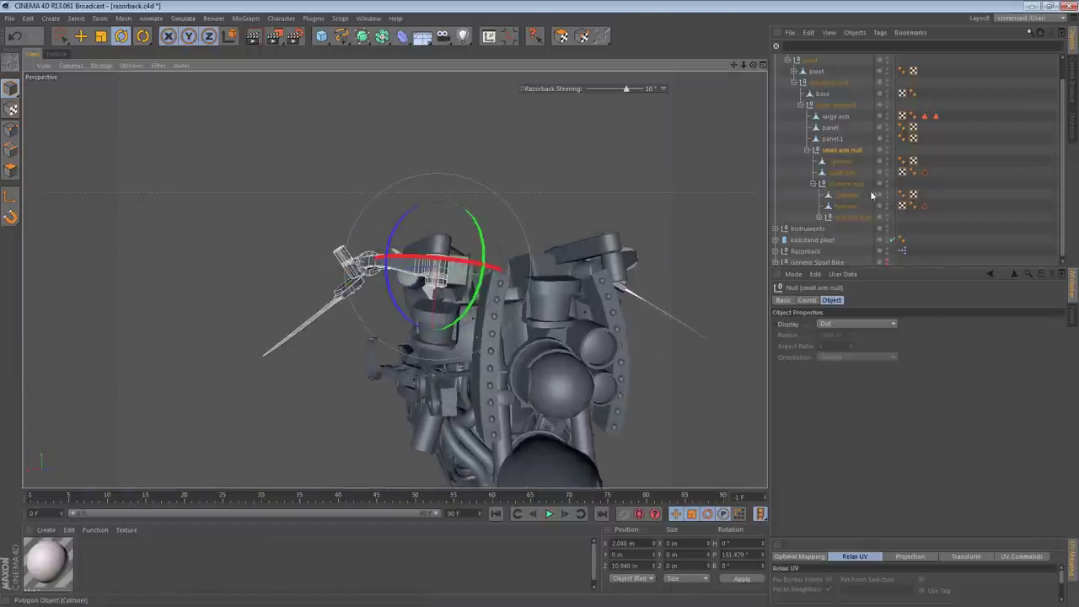
- Roll the forearm null around the collar until the blades point upward, checking the pose from several sides
left_click(847, 182)
left_click_drag(323, 222, 317, 246)
left_click_drag(450, 295, 457, 229, "alt")
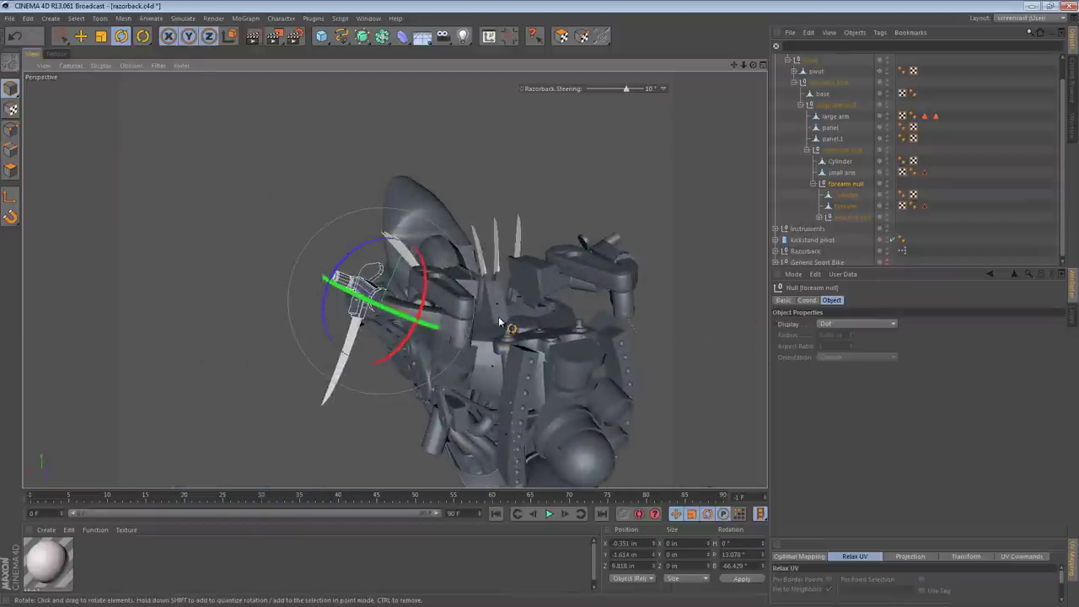
left_click_drag(502, 322, 428, 289, "alt")
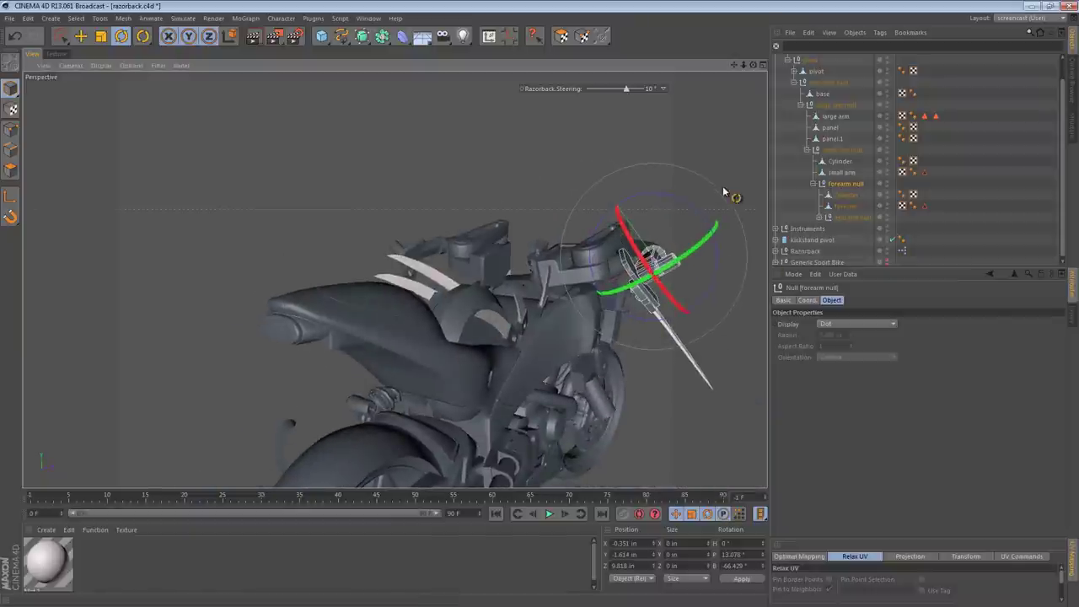
left_click_drag(694, 205, 491, 287)
- Test the end arm null's rotation by scrubbing its pitch coordinate back and forth
left_click(852, 217)
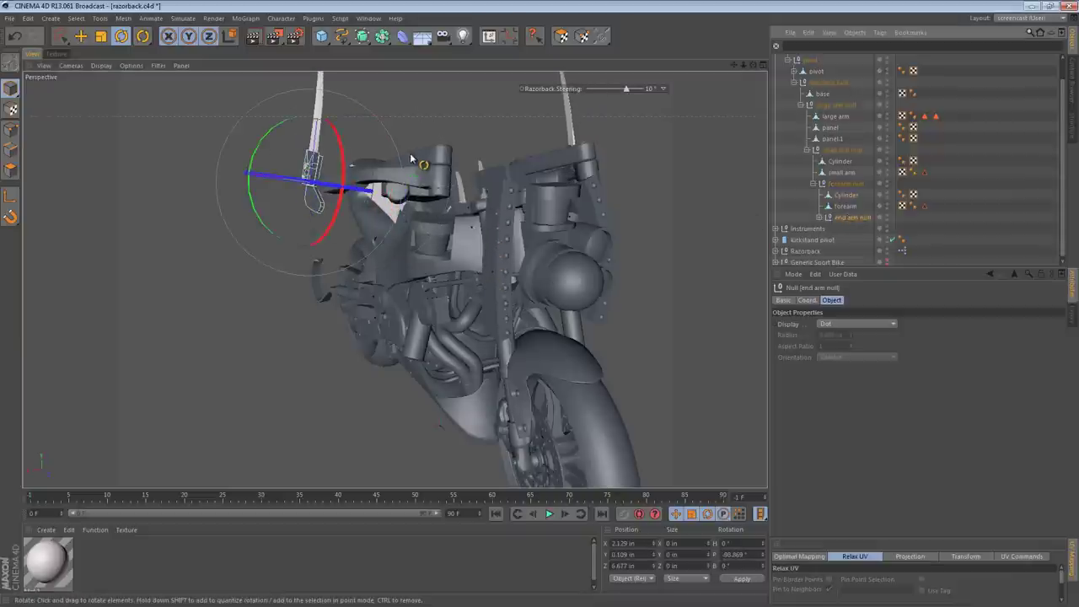
left_click(816, 300)
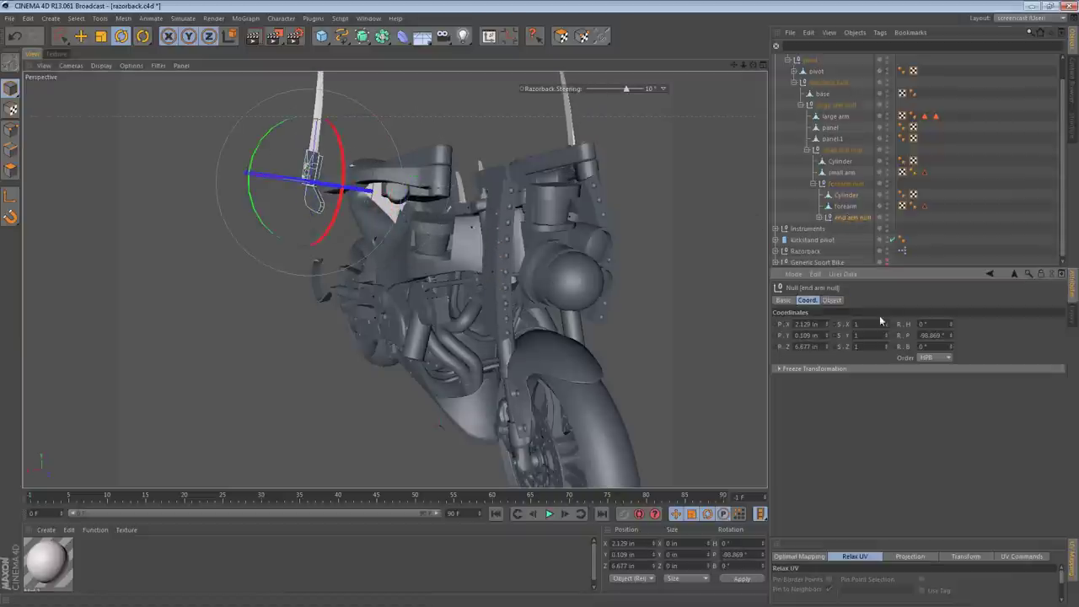
left_click_drag(953, 339, 951, 378)
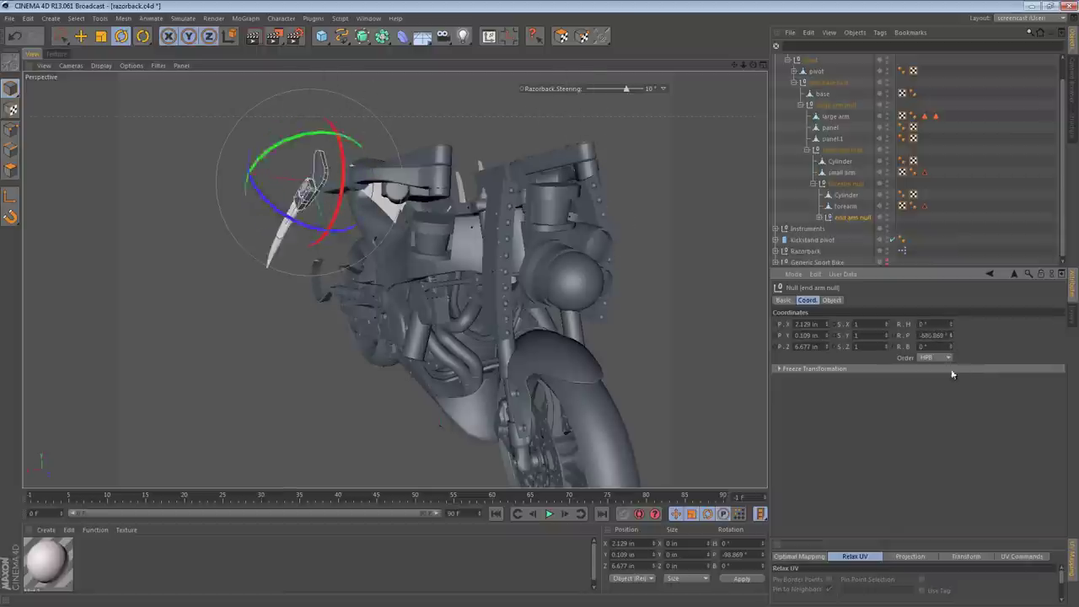
left_click_drag(951, 417, 946, 236)
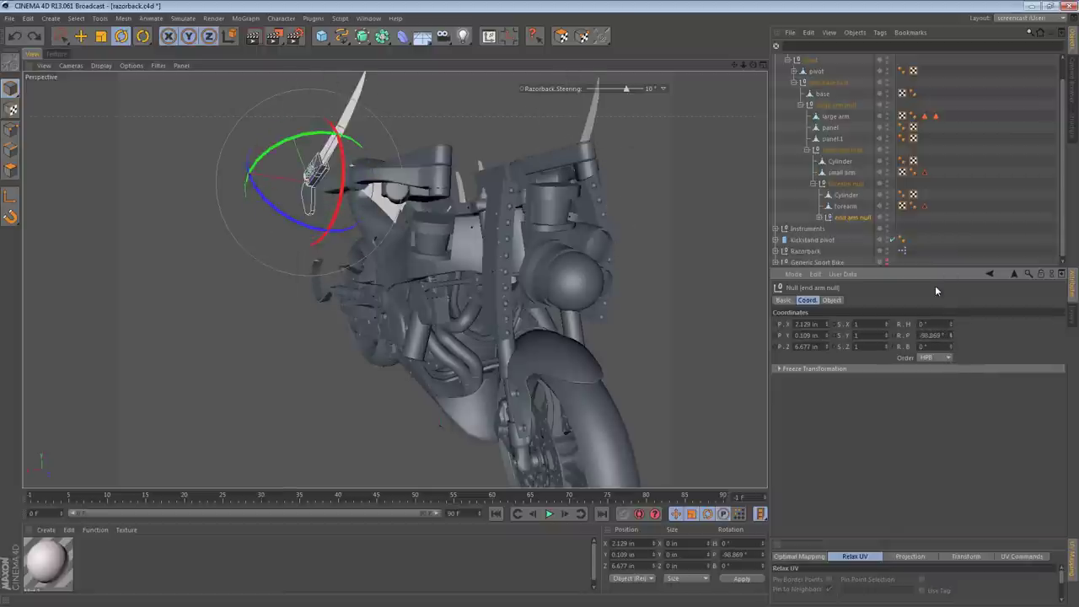
- Select the pivot null at the root of the arm hierarchy and set its bank rotation to 0°
left_click_drag(949, 316, 935, 287)
left_click_drag(533, 217, 576, 200, "alt")
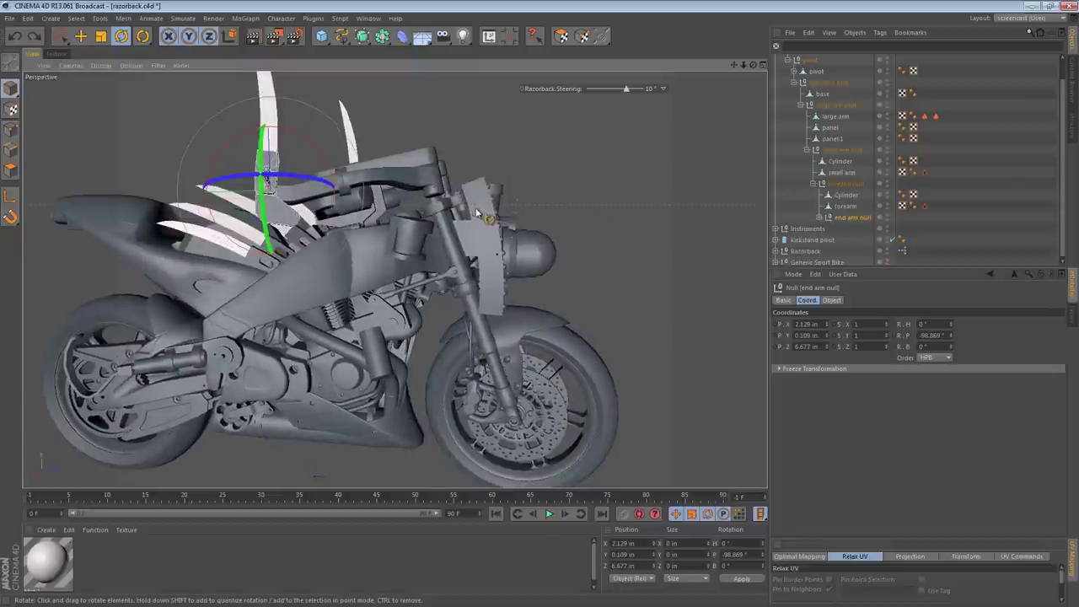
left_click_drag(468, 213, 481, 266, "alt")
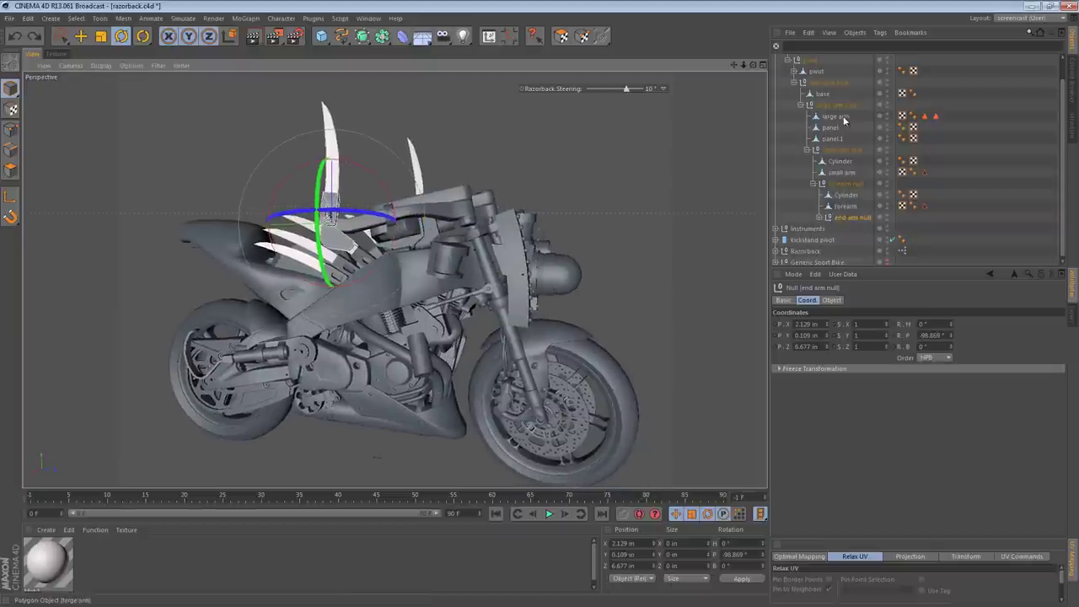
left_click(830, 82)
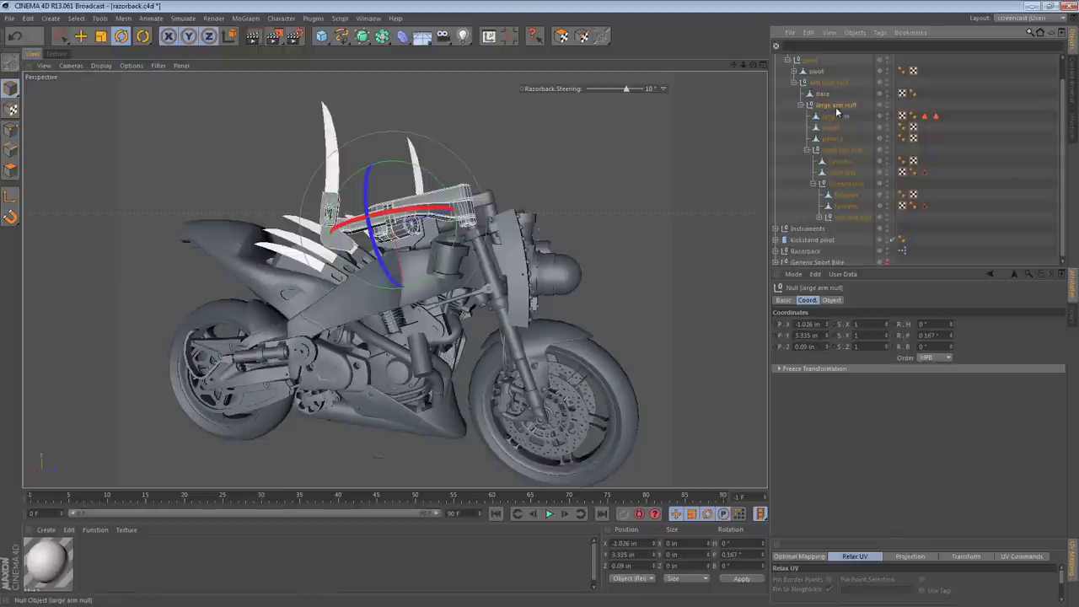
left_click(836, 105)
left_click(822, 82)
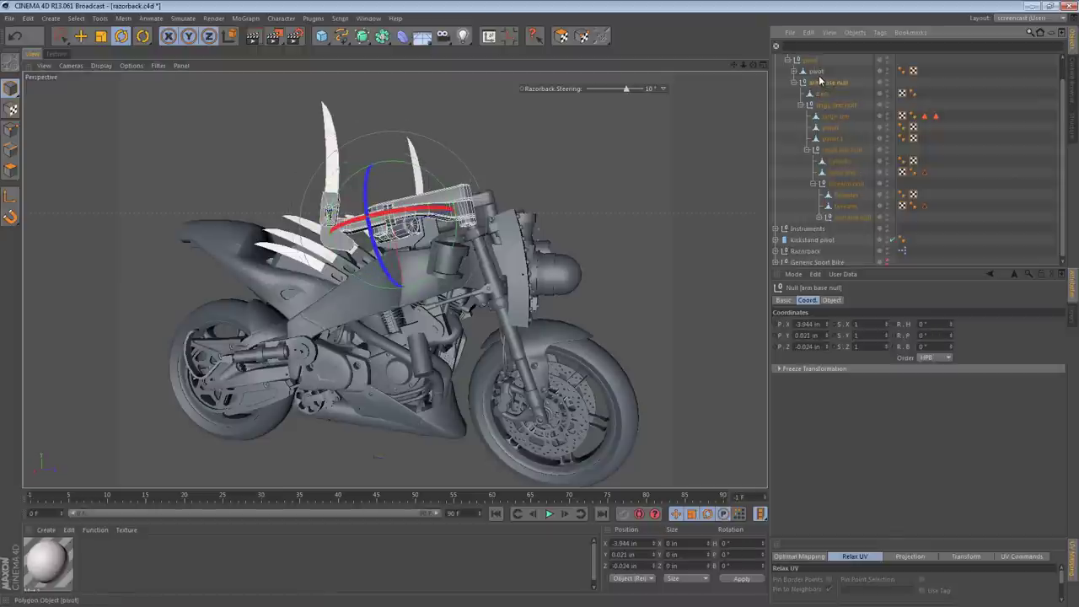
left_click(818, 73)
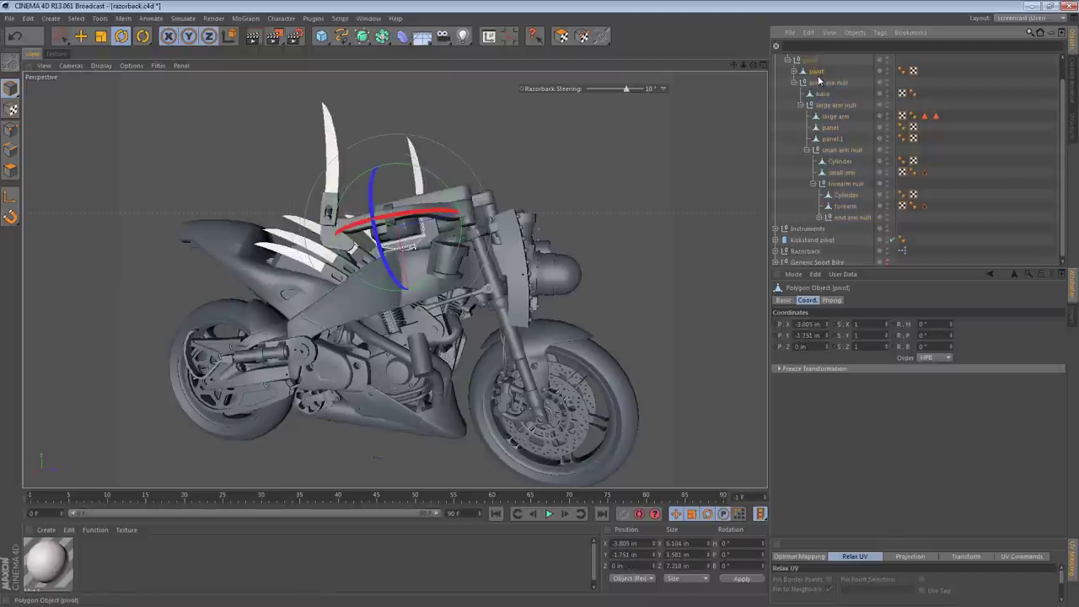
left_click(807, 60)
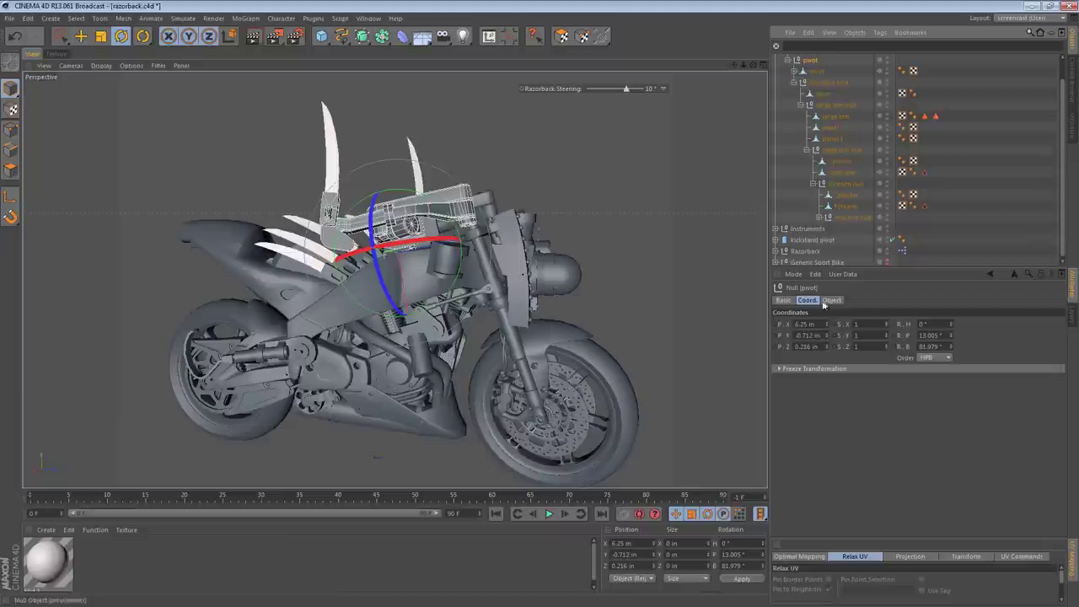
left_click(733, 566)
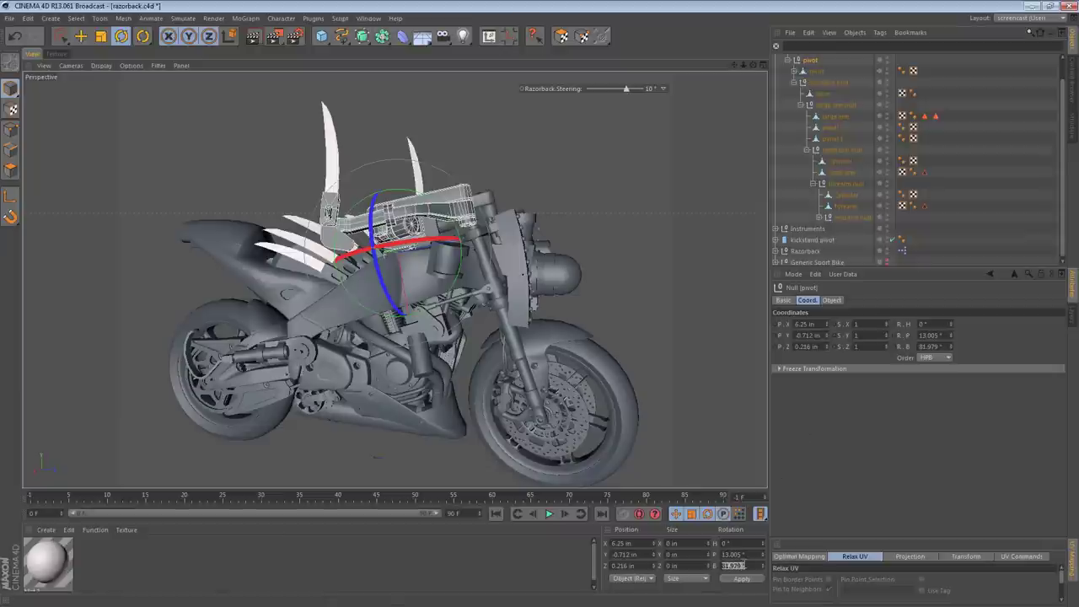
type("0")
key("Return")
- Test the forearm null's roll around the collar, and set its bank rotation to 0°
right_click_drag(484, 243, 619, 226, "alt")
left_click_drag(442, 253, 422, 281, "alt")
middle_click_drag(423, 281, 516, 376, "alt")
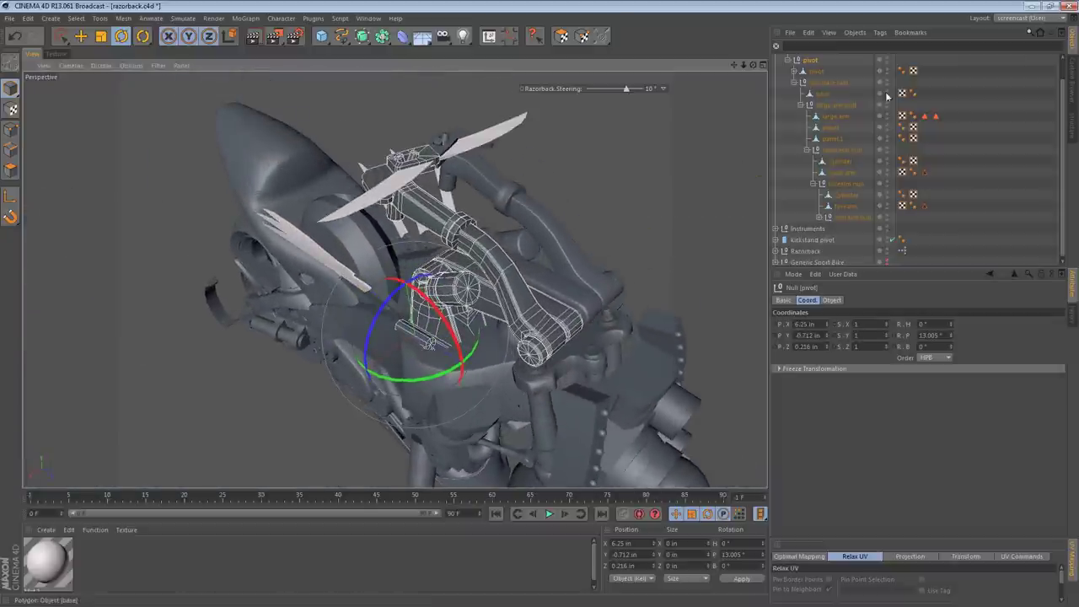
left_click(843, 183)
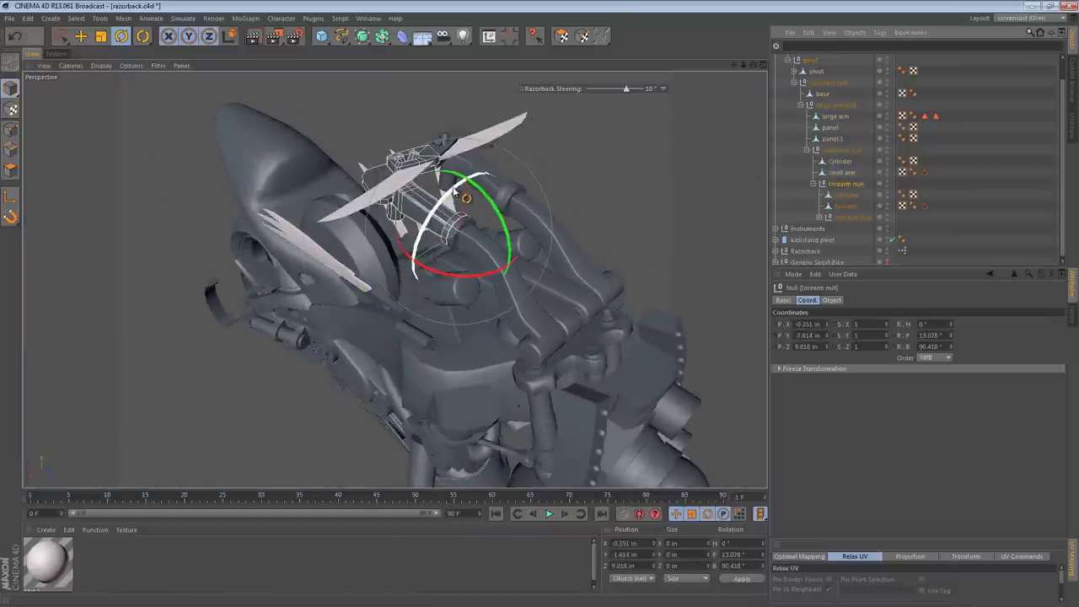
left_click_drag(455, 194, 571, 150)
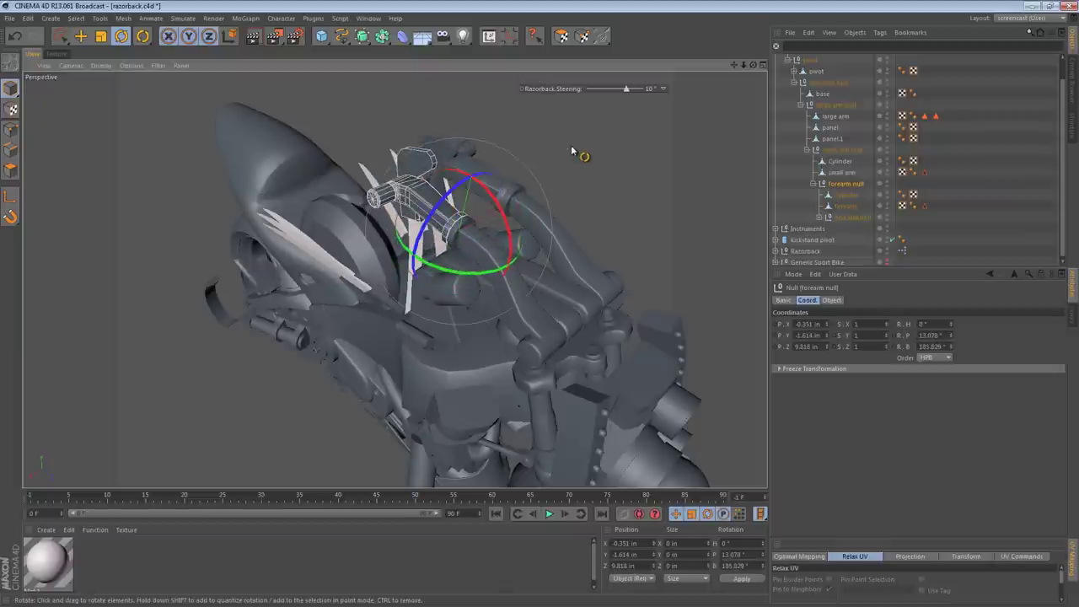
double_click(748, 566)
type("0")
key("Return")
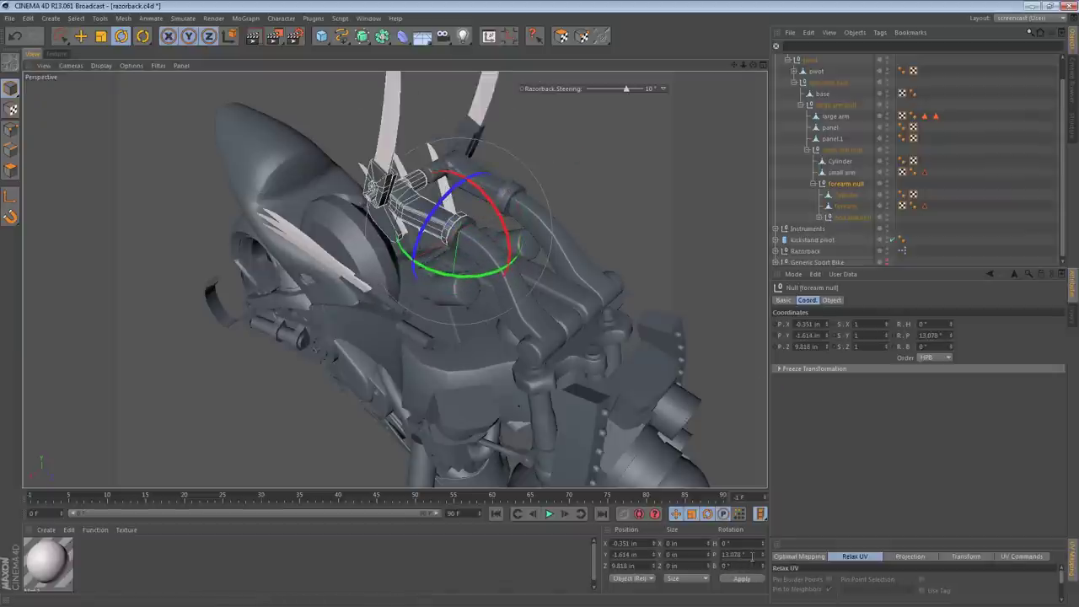
- Rotate the end arm null to a pitch of about -162° so the blades fold back over the arm
left_click_drag(561, 348, 618, 259, "alt")
left_click(851, 216)
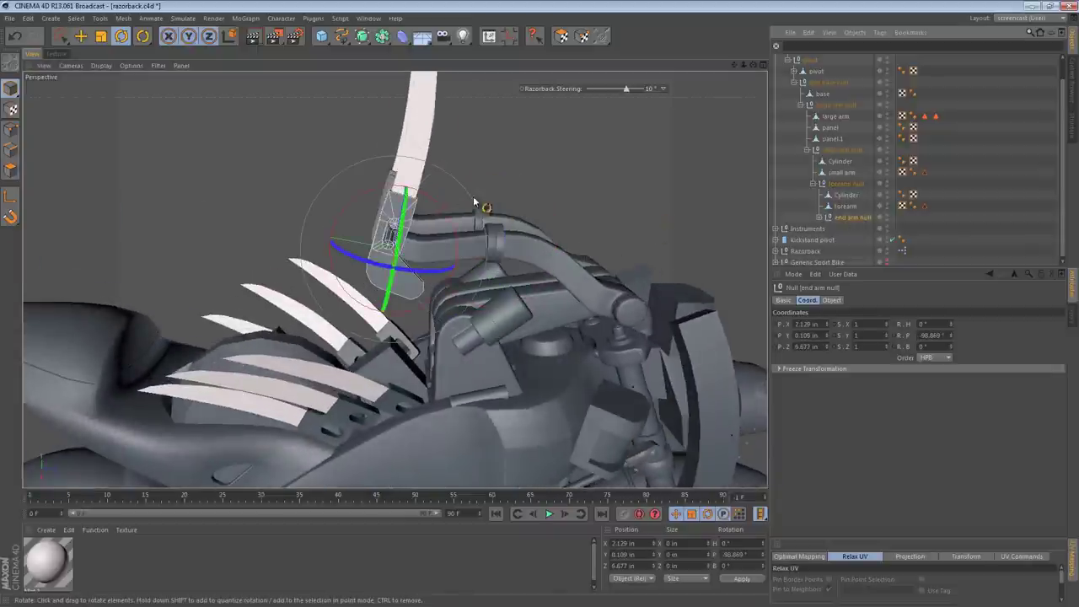
left_click_drag(428, 201, 466, 253)
- Adjust the small arm null slightly and rotate the large arm null to settle the folded arms low over the bike
left_click(844, 150)
left_click_drag(590, 259, 577, 272)
left_click_drag(520, 345, 553, 223, "alt")
left_click(852, 99)
left_click(847, 106)
left_click_drag(483, 259, 530, 291)
- Rotate the end arm null further so the blades lie nearly flat along the folded arms, and clear the selection
left_click(611, 225)
left_click(849, 207)
left_click(848, 217)
right_click_drag(474, 273, 533, 265, "alt")
scroll(533, 268, "up", 2)
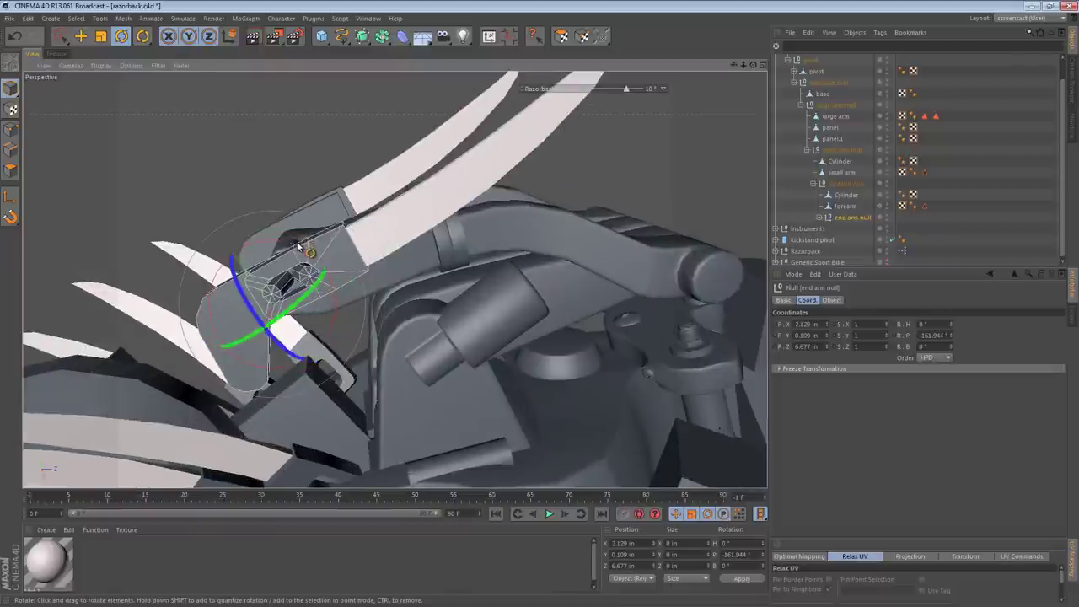
left_click_drag(297, 246, 532, 79)
left_click(414, 127)
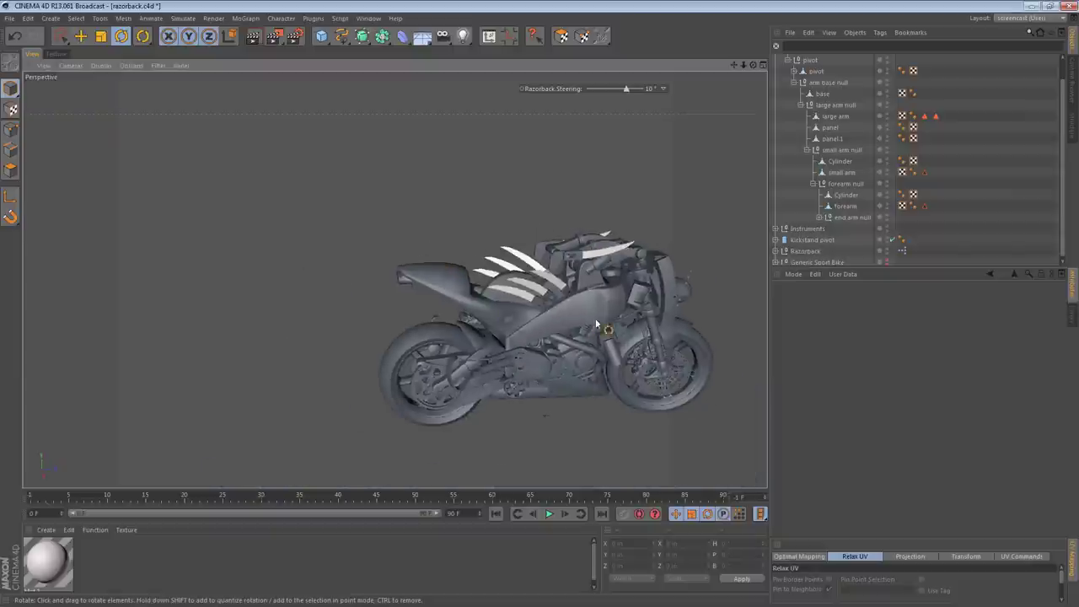
- Set the Razorback.Steering value to 0° and check the folded arms on the whole bike
left_click_drag(595, 323, 529, 319)
mouse_move(626, 88)
left_mouse_down()
mouse_move(586, 88)
mouse_move(633, 91)
mouse_move(584, 91)
mouse_move(644, 96)
mouse_move(586, 96)
mouse_move(624, 94)
left_mouse_up()
double_click(648, 90)
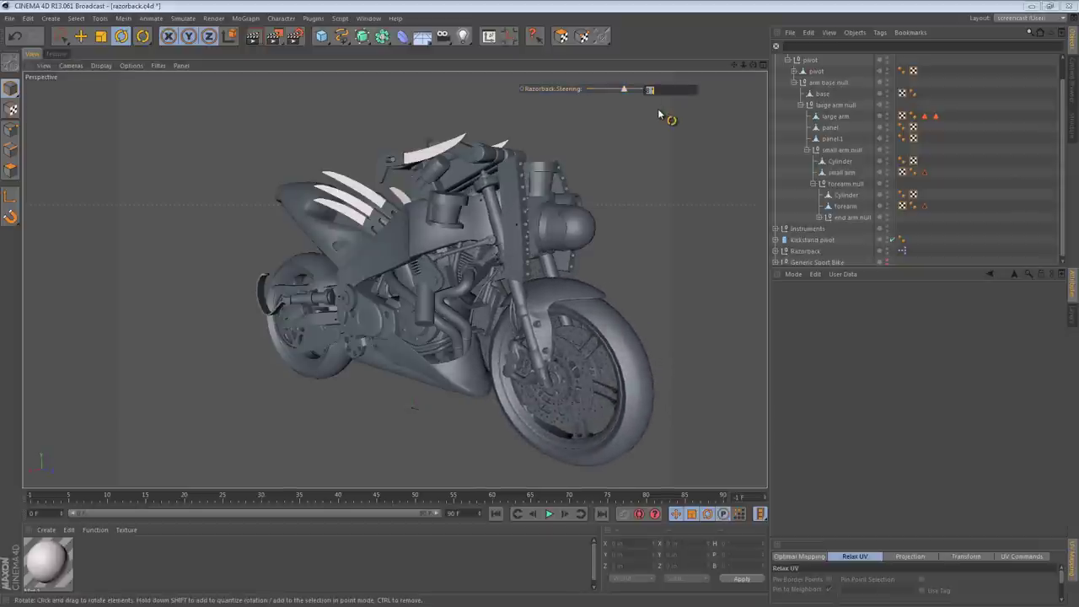
type("0")
key("Return")
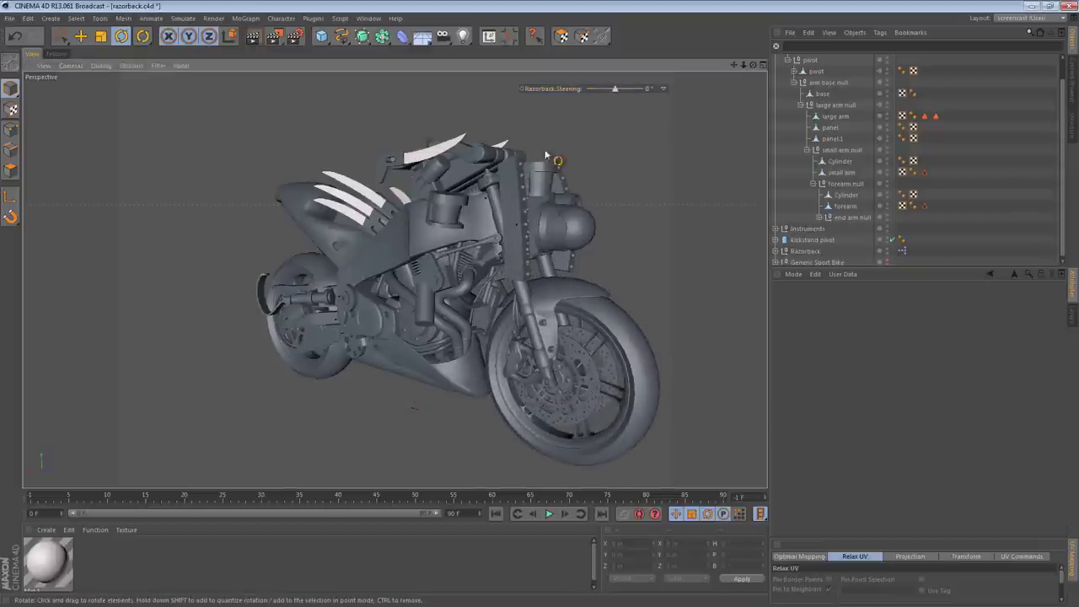
left_click(13, 89)
left_click_drag(276, 141, 425, 187, "alt")
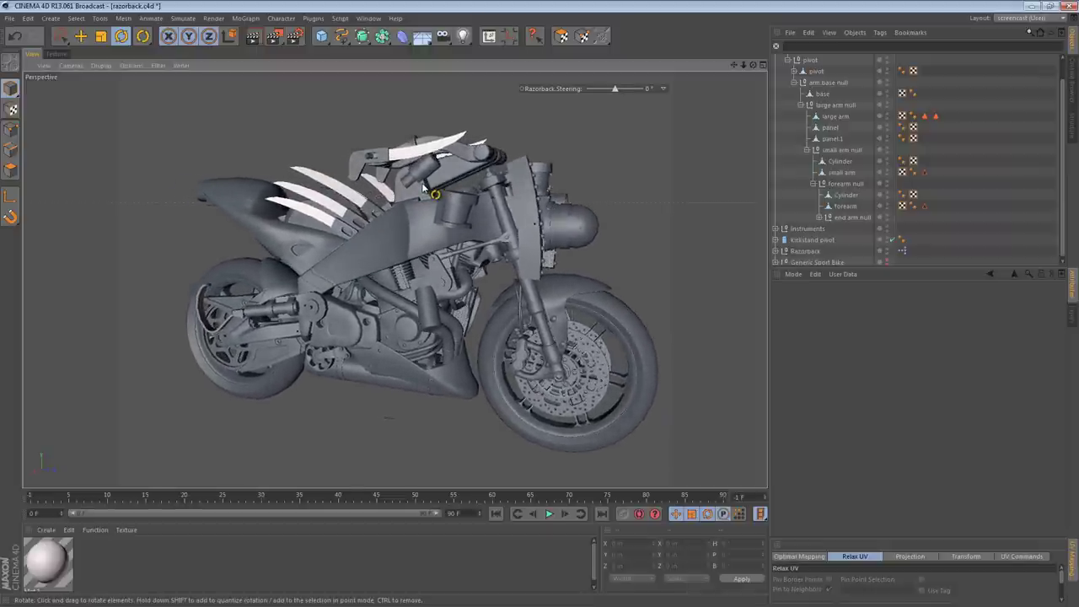